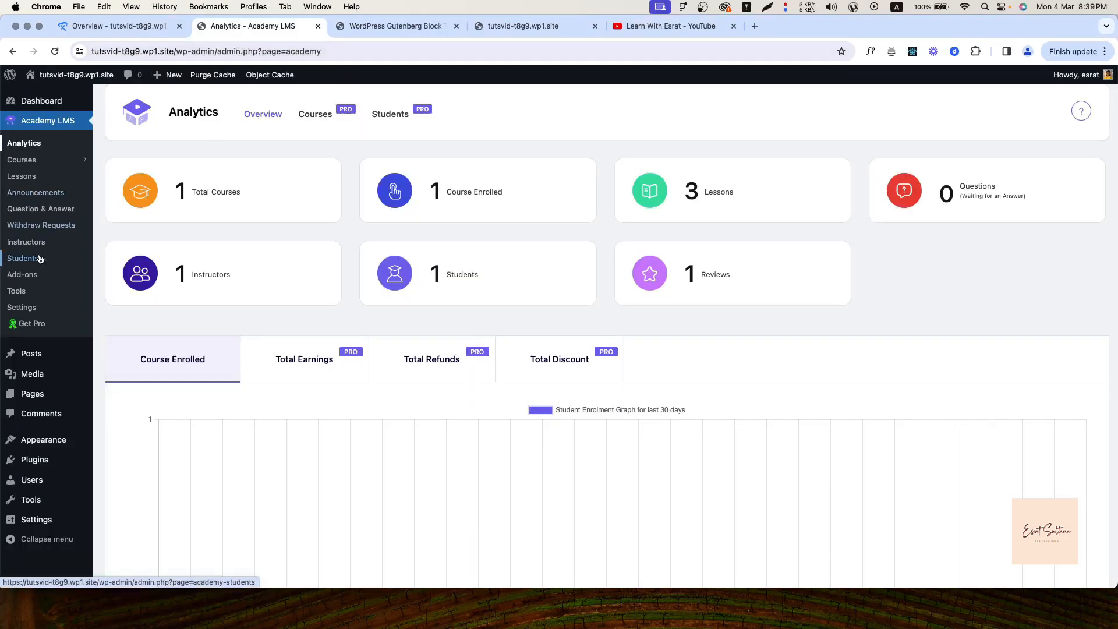
# Set the primary color to #c20f57 in the Academy LMS styling settings, viewing the course page beforehand for comparison
pyautogui.click(23, 308)
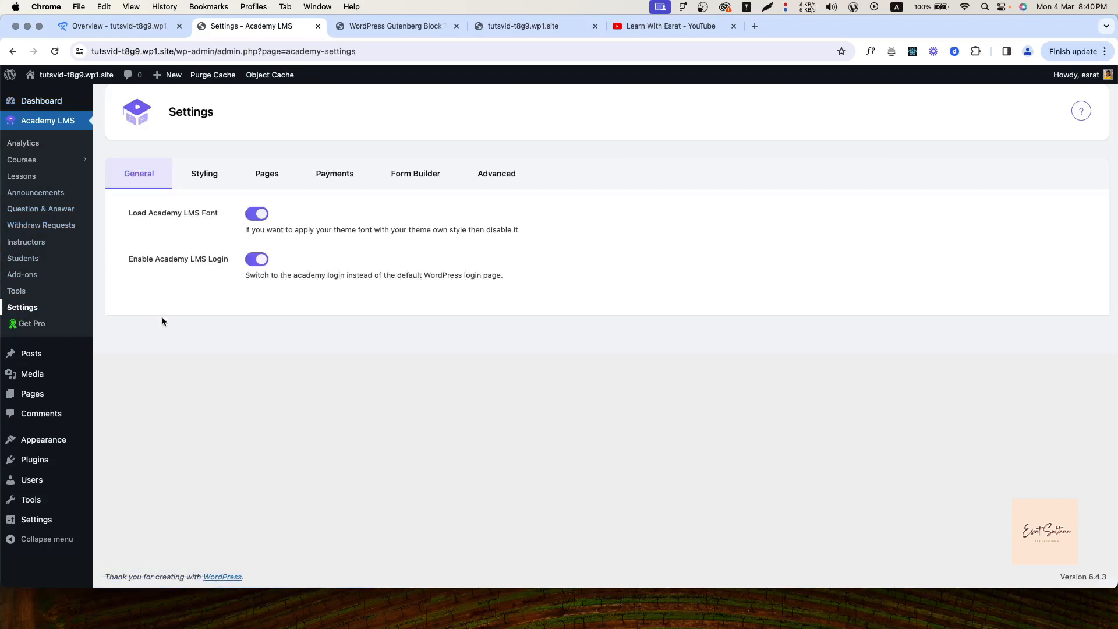
pyautogui.click(204, 173)
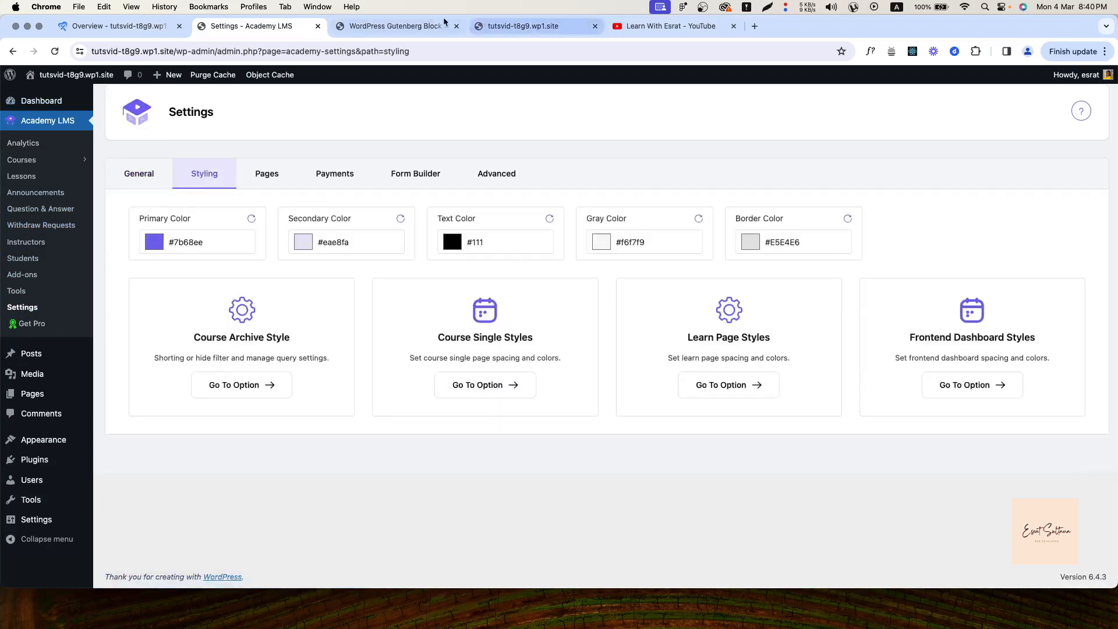
pyautogui.click(418, 26)
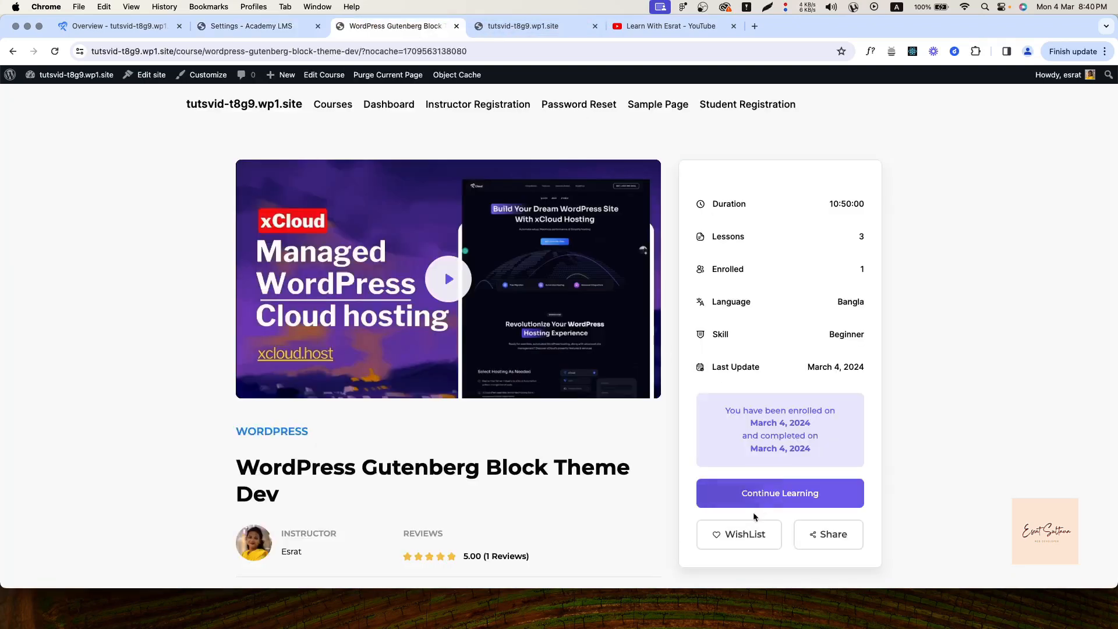
pyautogui.click(252, 28)
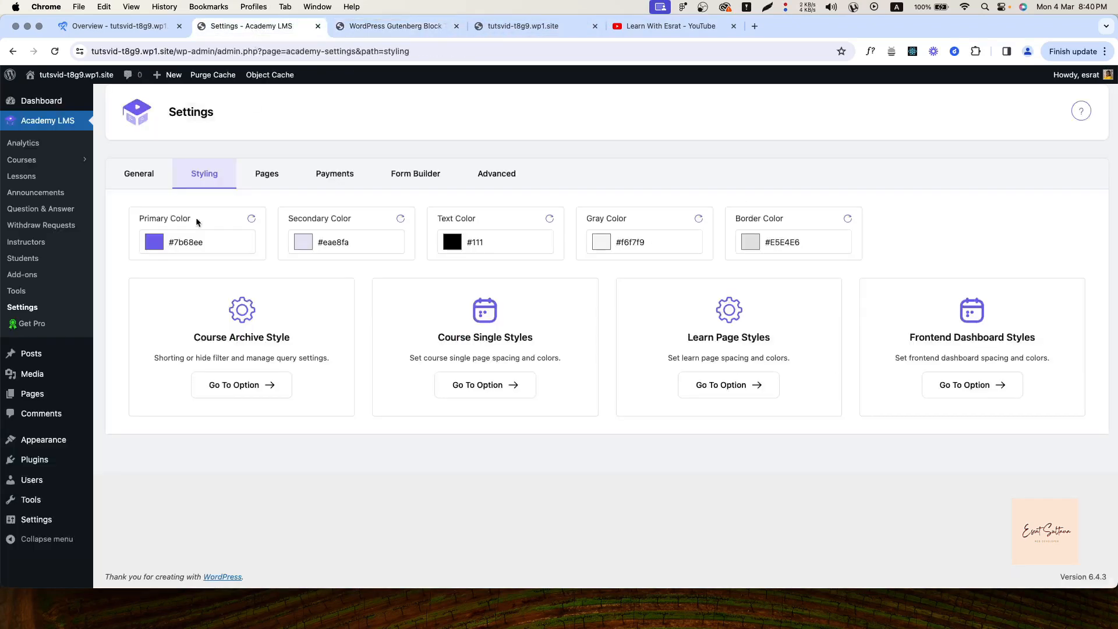
pyautogui.click(150, 249)
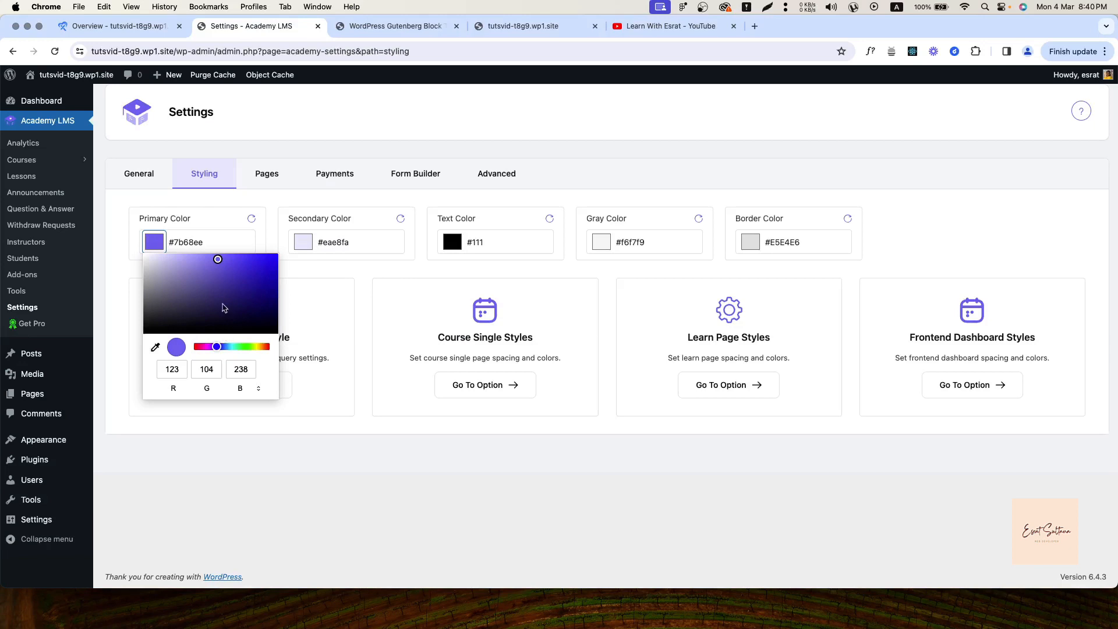
pyautogui.click(266, 272)
pyautogui.moveTo(203, 348); pyautogui.dragTo(200, 348)
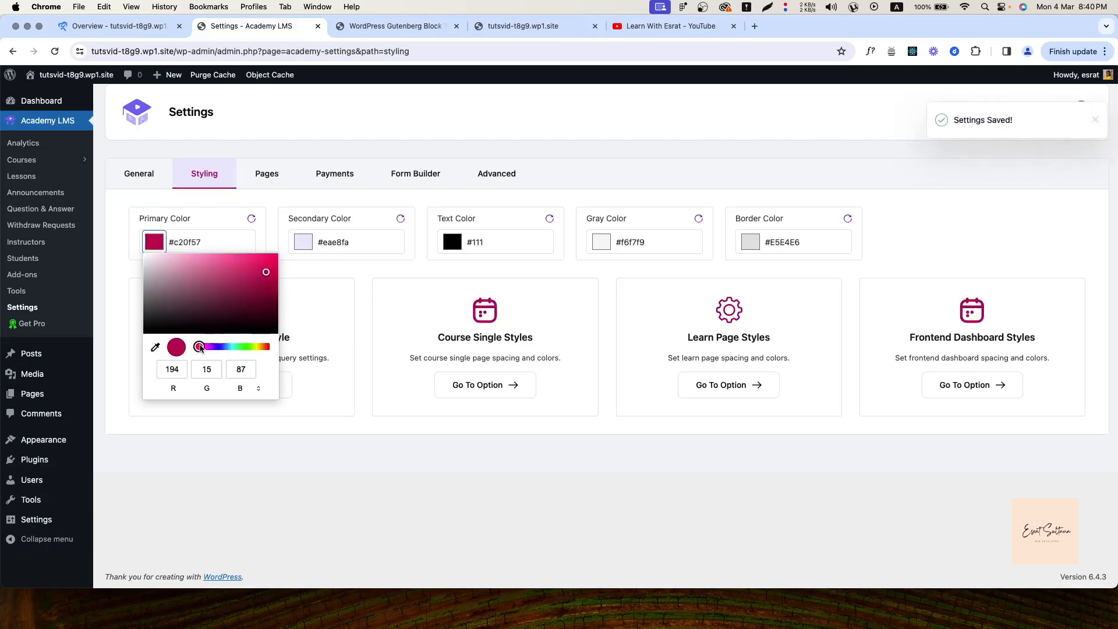
# Reload the WordPress Gutenberg Block Theme Dev course page and examine how the new primary color is applied
pyautogui.click(419, 26)
pyautogui.click(53, 52)
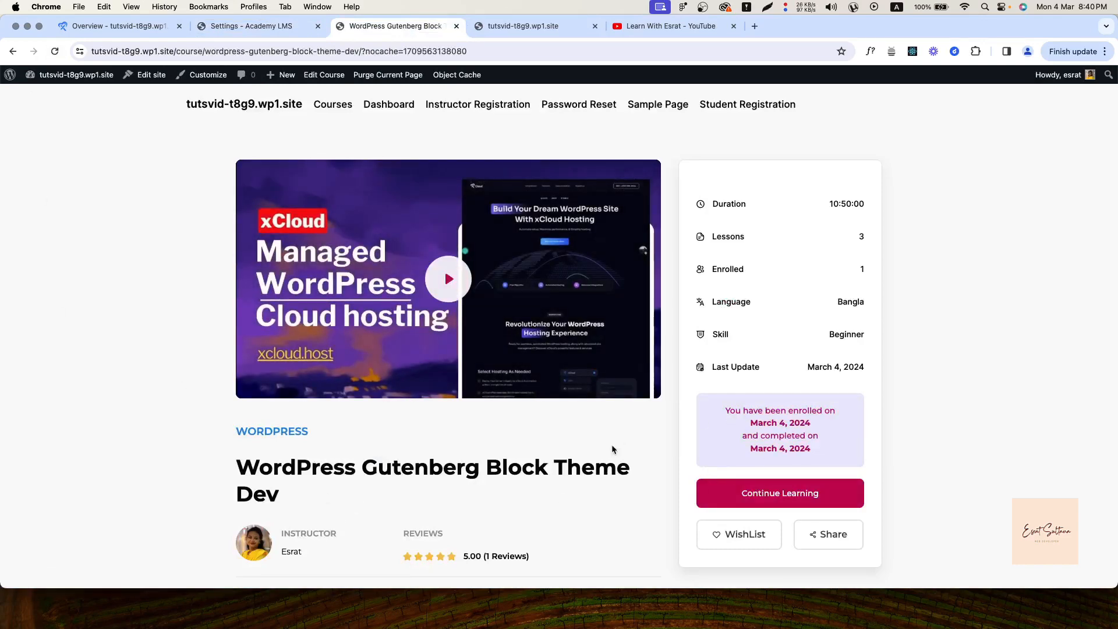
pyautogui.scroll(-10, 611, 446)
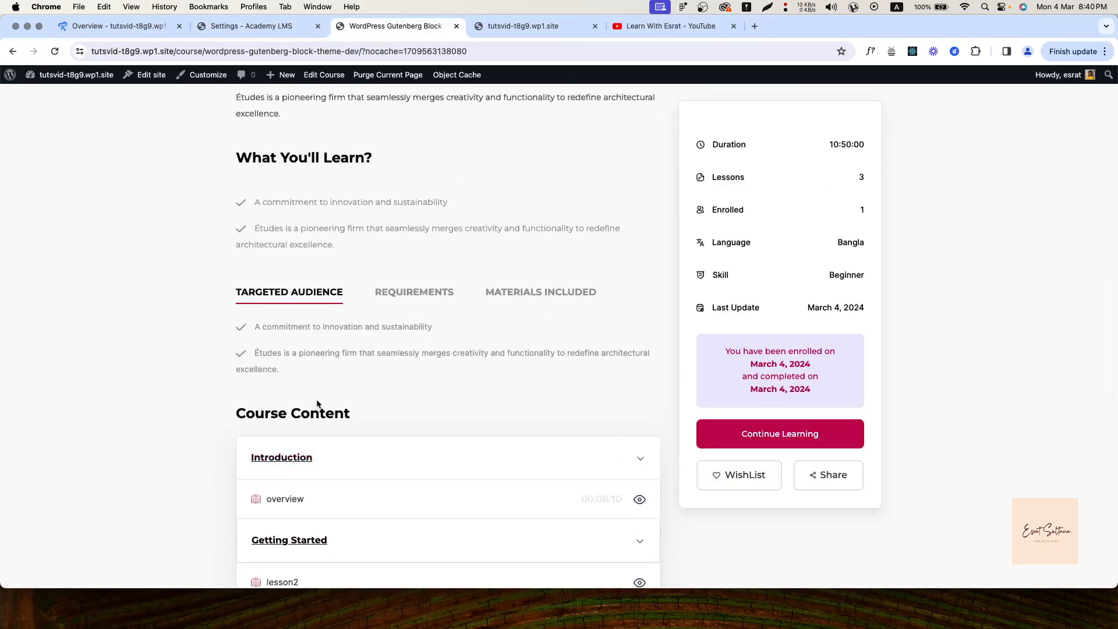
# Disable Course Share in the Course Page settings, after checking the page choices and the share option on the course page
pyautogui.click(285, 28)
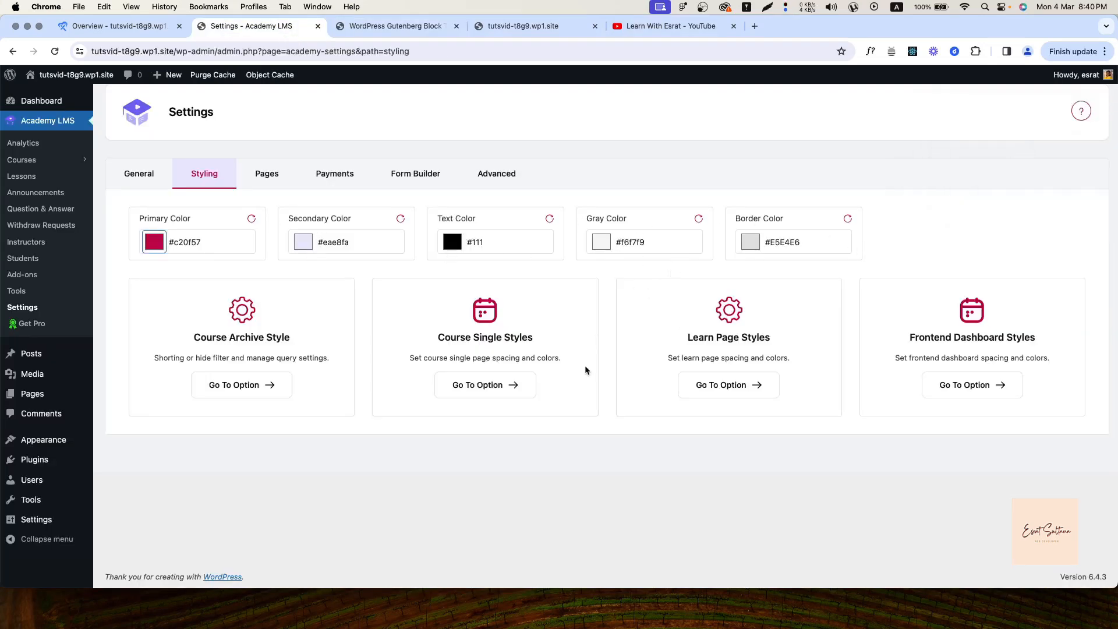
pyautogui.click(268, 186)
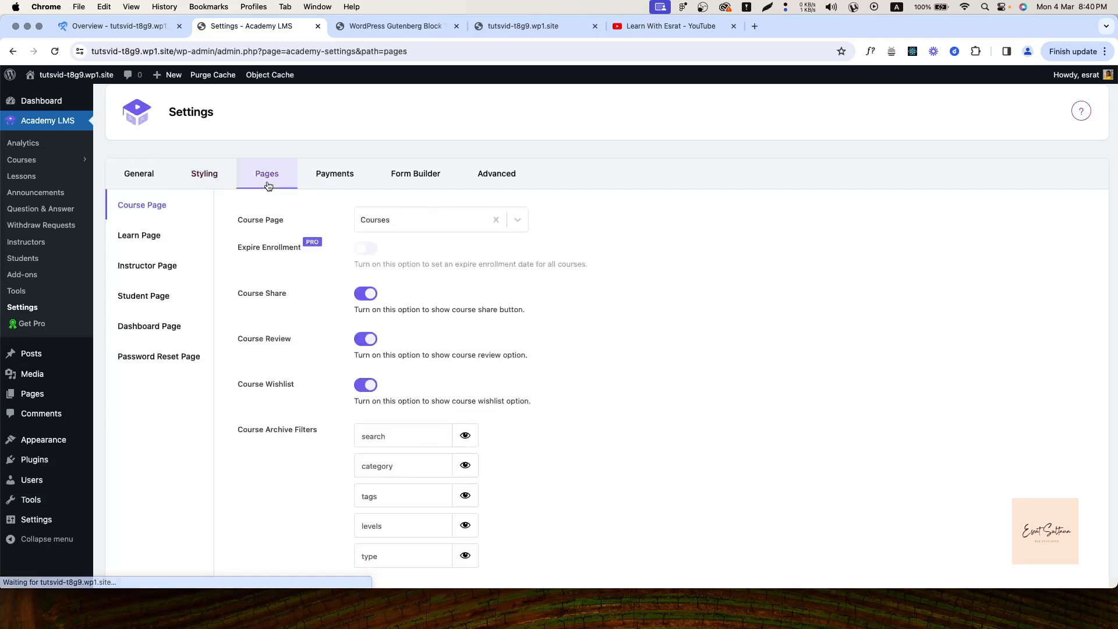
pyautogui.click(425, 222)
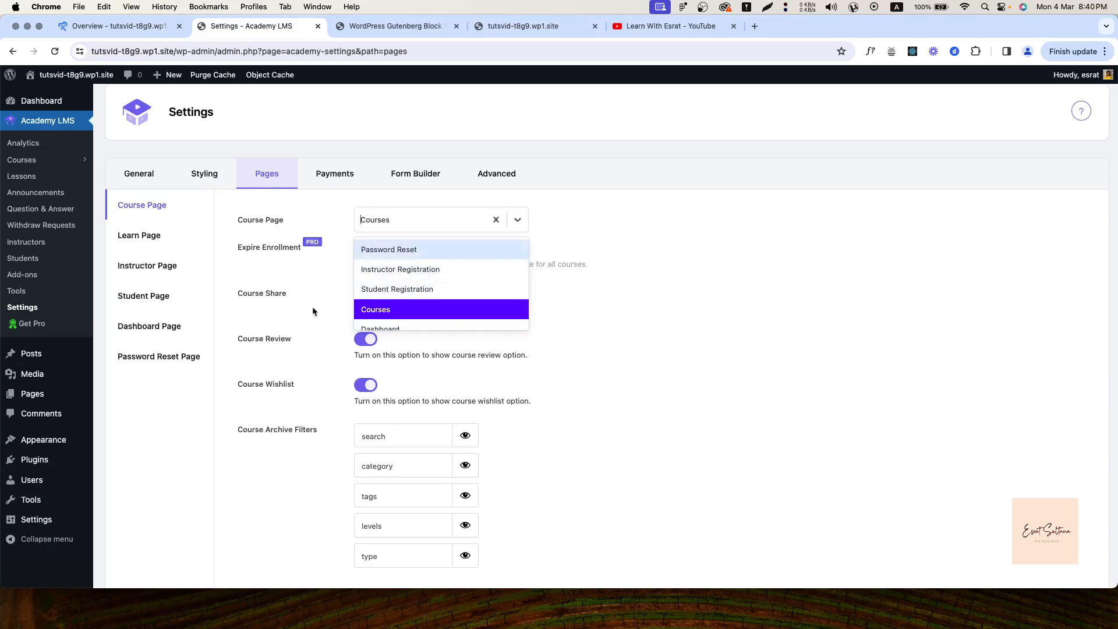
pyautogui.click(574, 289)
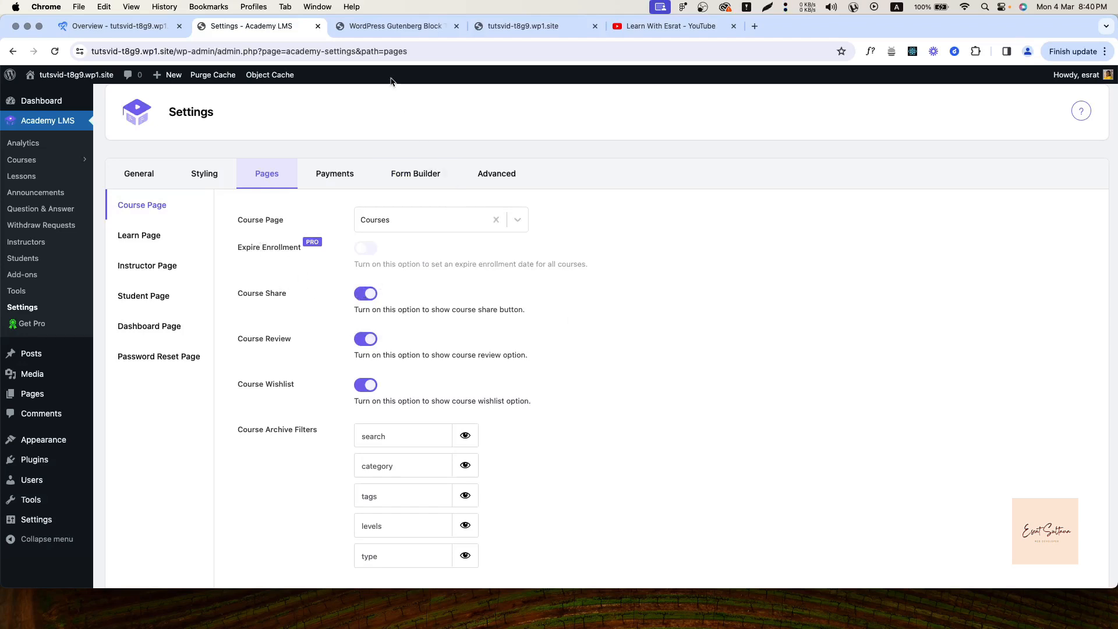
pyautogui.click(395, 26)
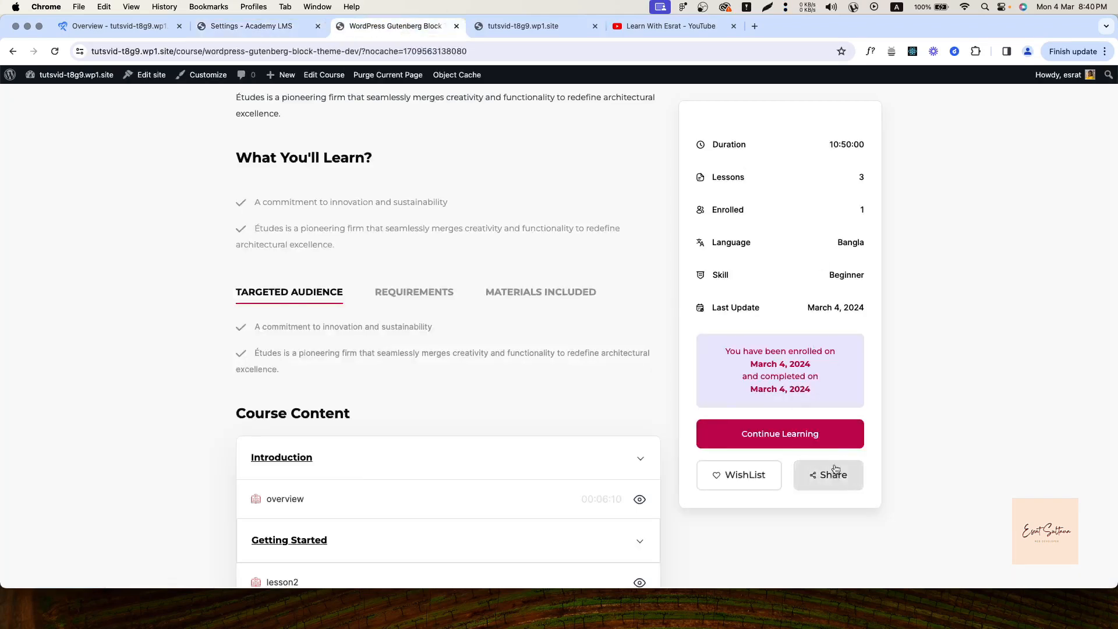
pyautogui.click(292, 23)
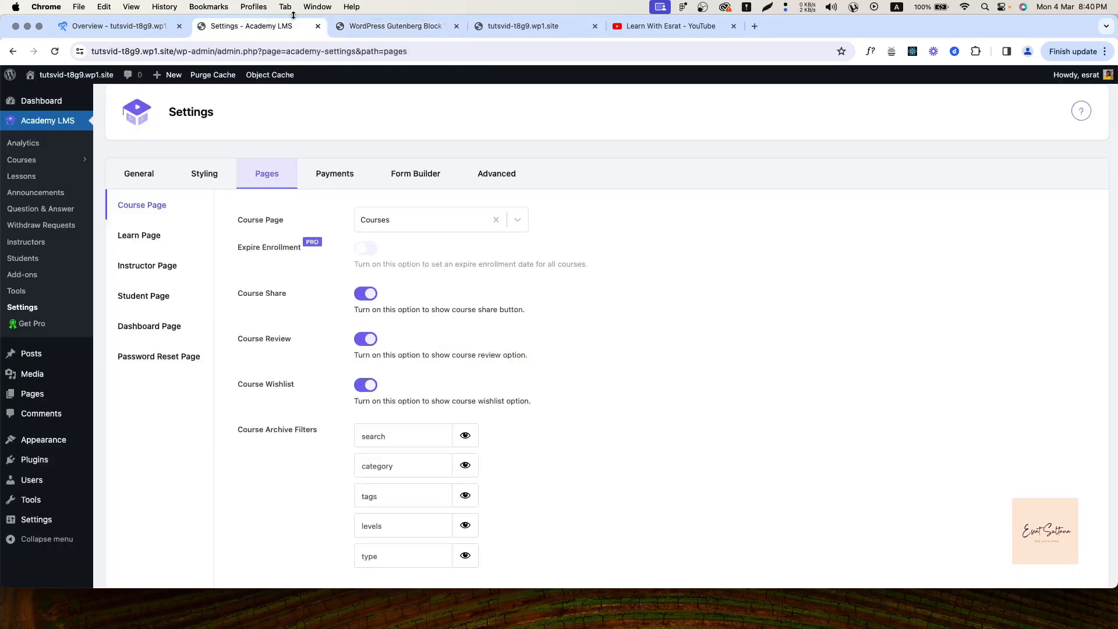
pyautogui.click(365, 293)
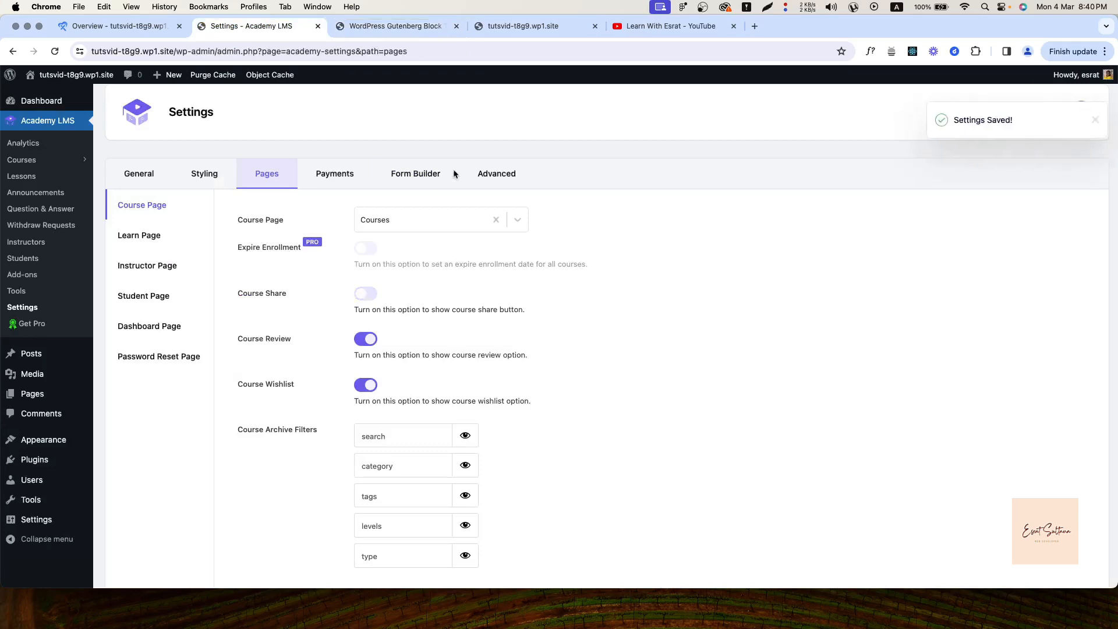
# Reload the course page to check the share option and add the course to the wishlist
pyautogui.click(396, 26)
pyautogui.click(54, 51)
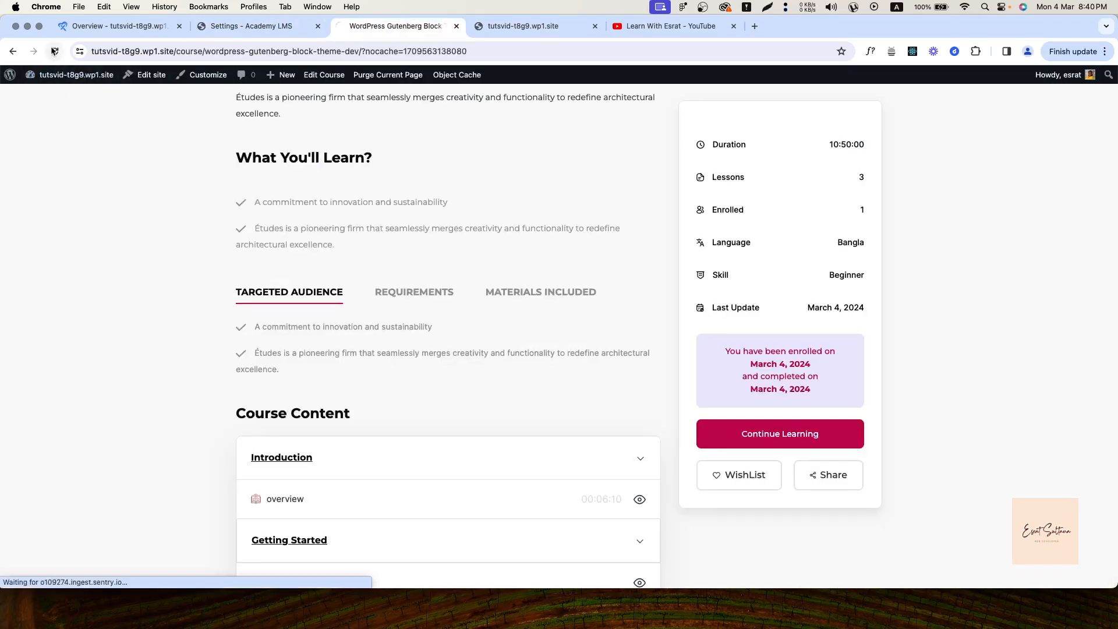
pyautogui.click(771, 474)
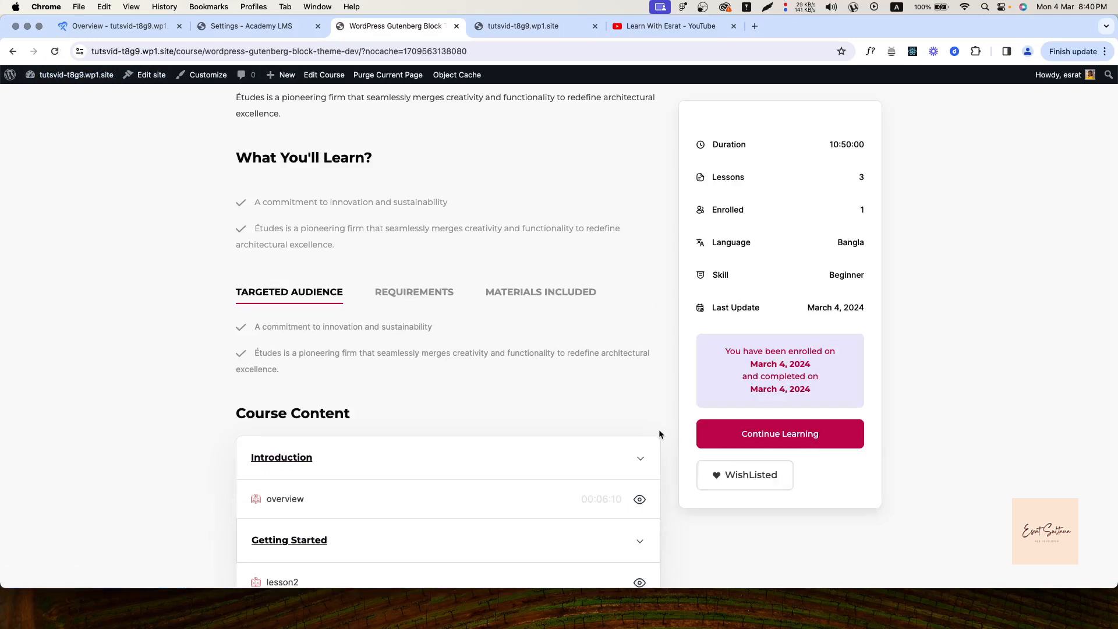
# Disable Course Wishlist in the Course Page settings and reload the course page to check the change
pyautogui.click(271, 27)
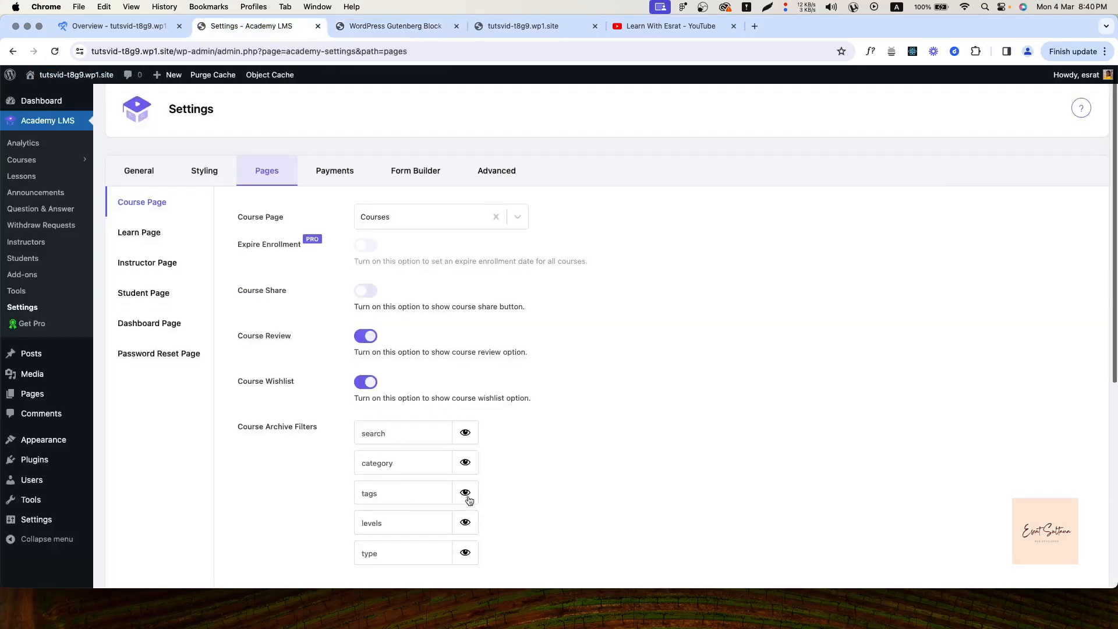
pyautogui.click(365, 269)
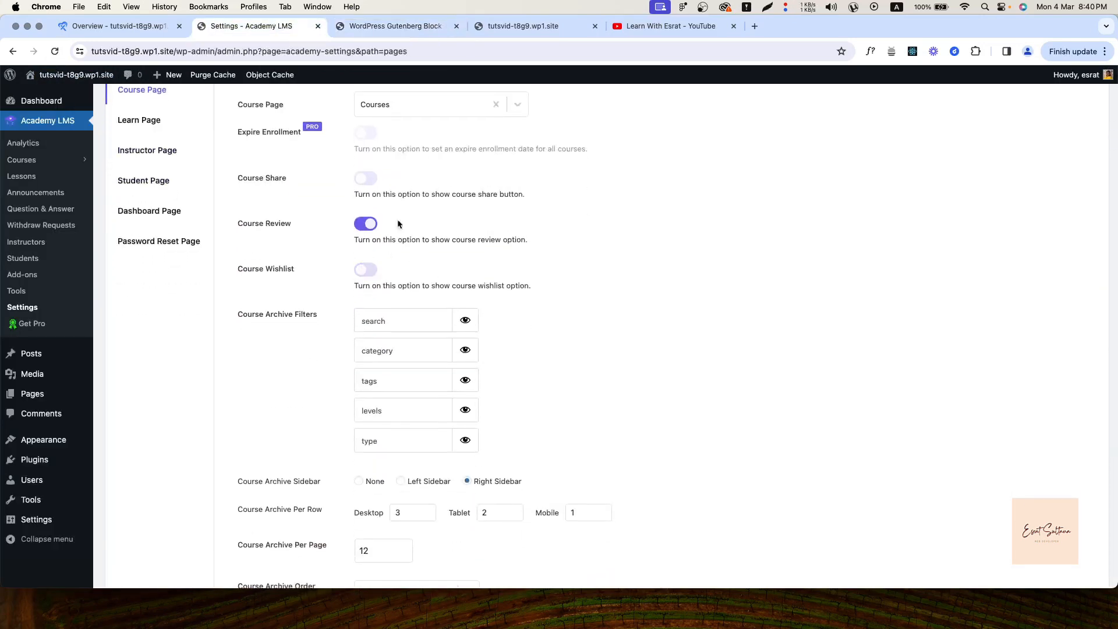
pyautogui.click(373, 26)
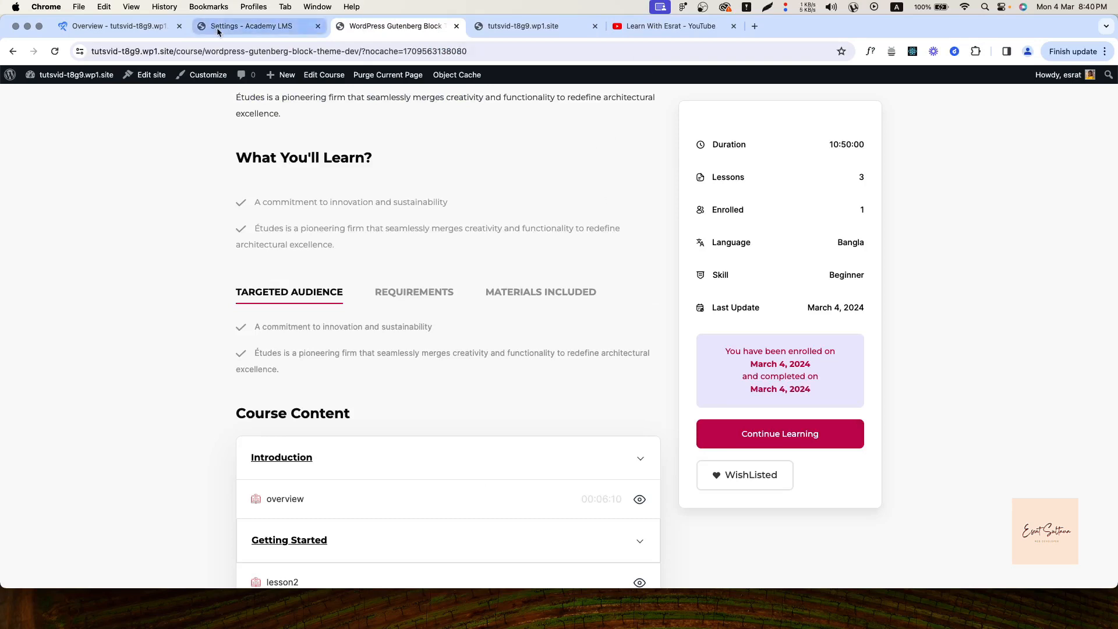
pyautogui.click(256, 26)
pyautogui.click(396, 27)
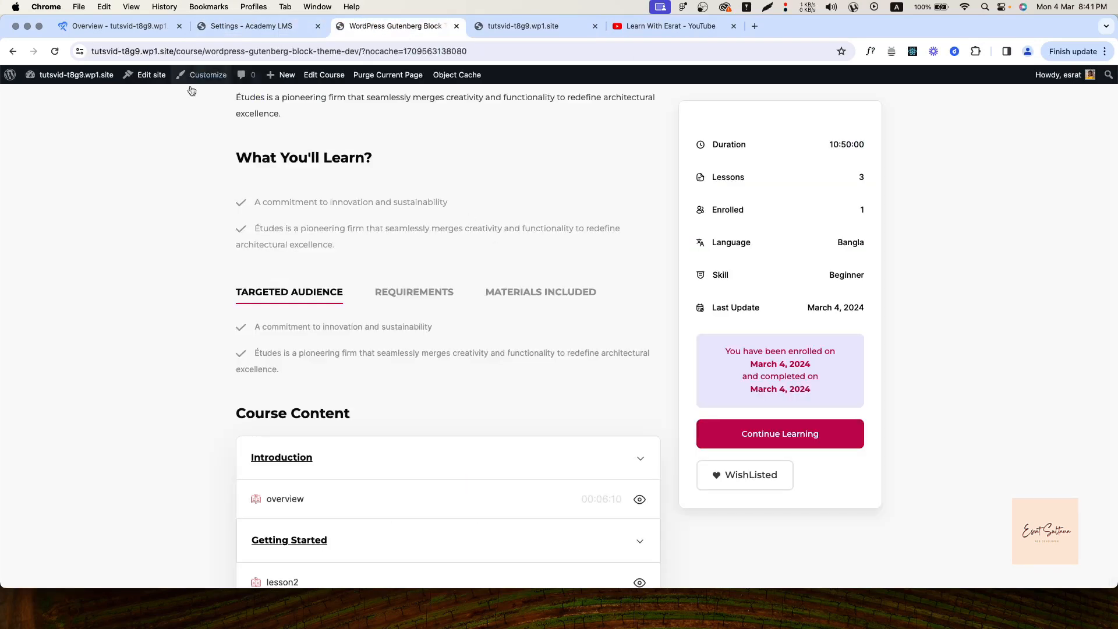
pyautogui.click(54, 51)
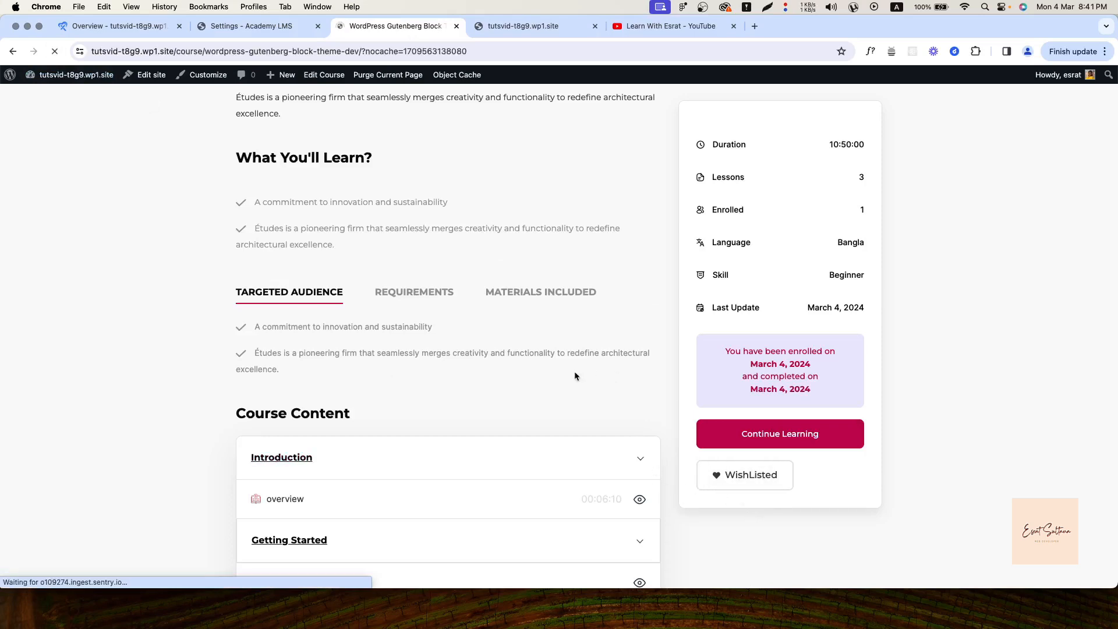
# Review the course archive options in the Course Page settings, view the list of all courses, and return to the page settings
pyautogui.click(253, 26)
pyautogui.scroll(1, 257, 205)
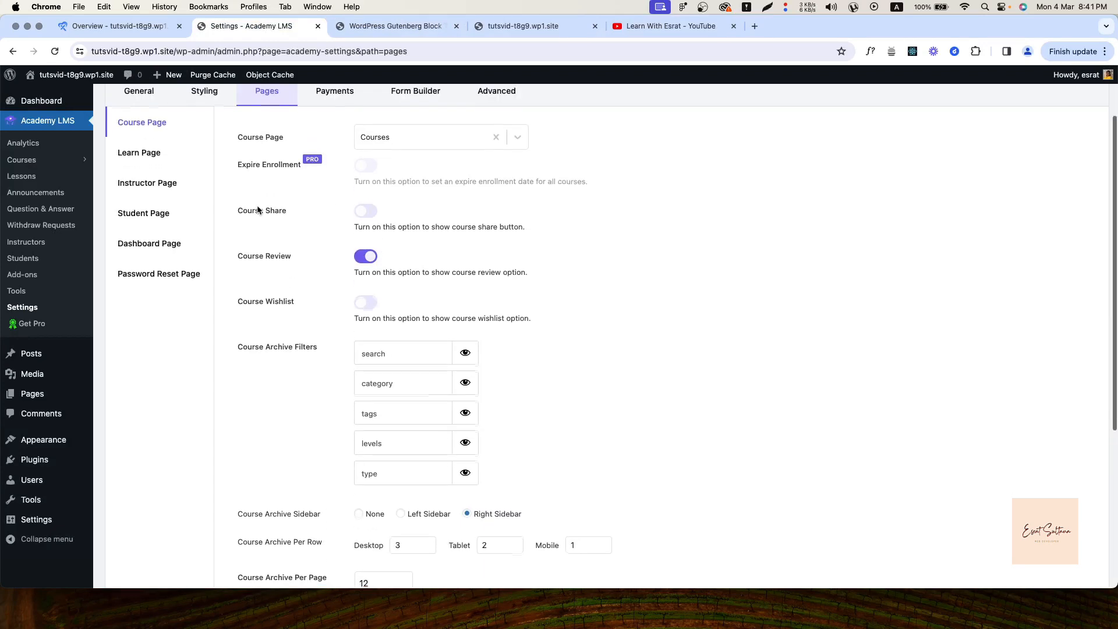
pyautogui.scroll(-5, 257, 205)
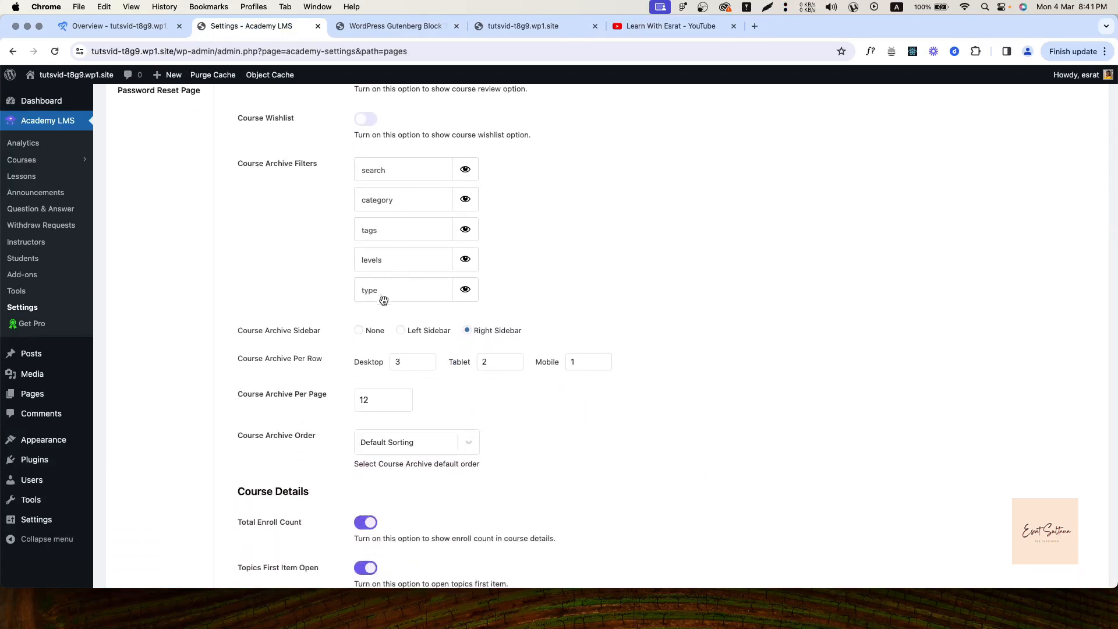
pyautogui.click(29, 161)
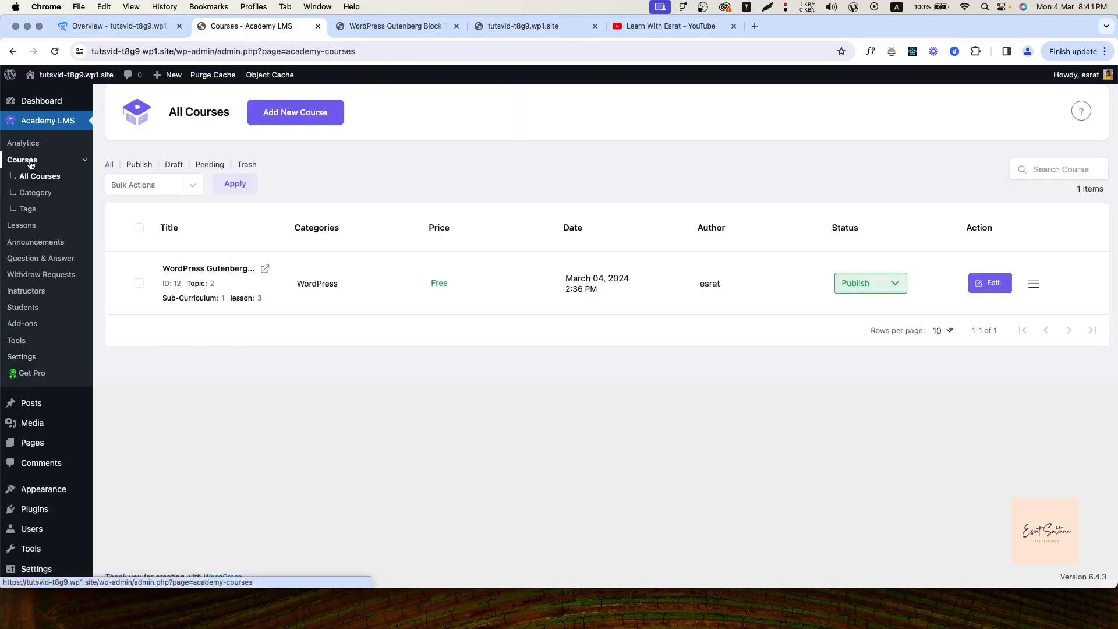
pyautogui.click(18, 363)
pyautogui.click(265, 173)
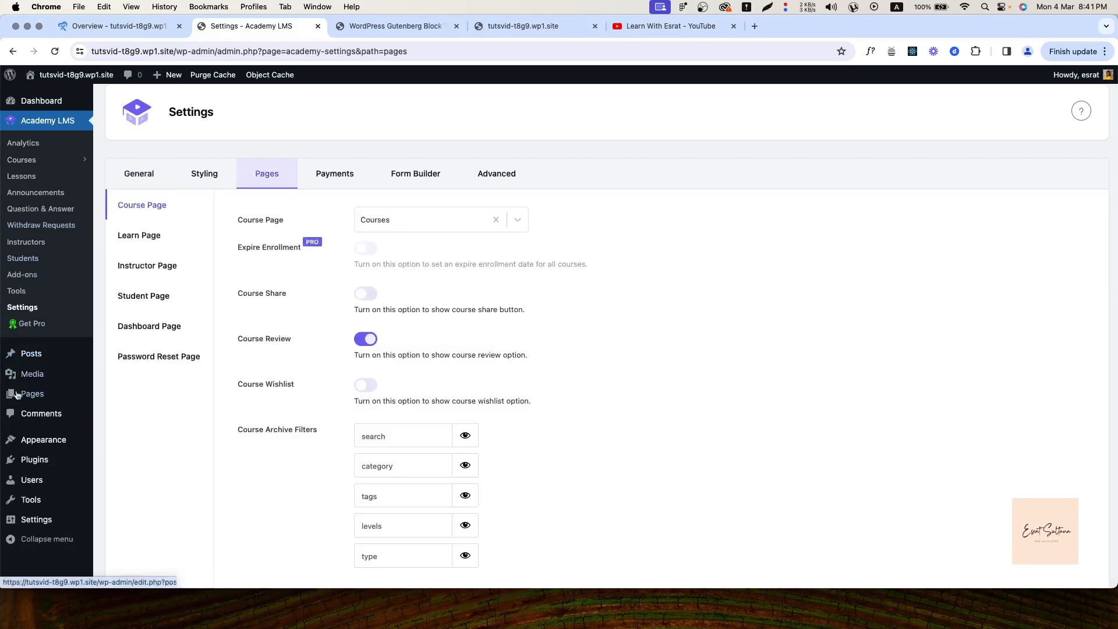
# Open the WordPress list of all pages in a new tab and view the Courses page from it in another tab
pyautogui.moveTo(23, 396)
pyautogui.rightClick(117, 401)
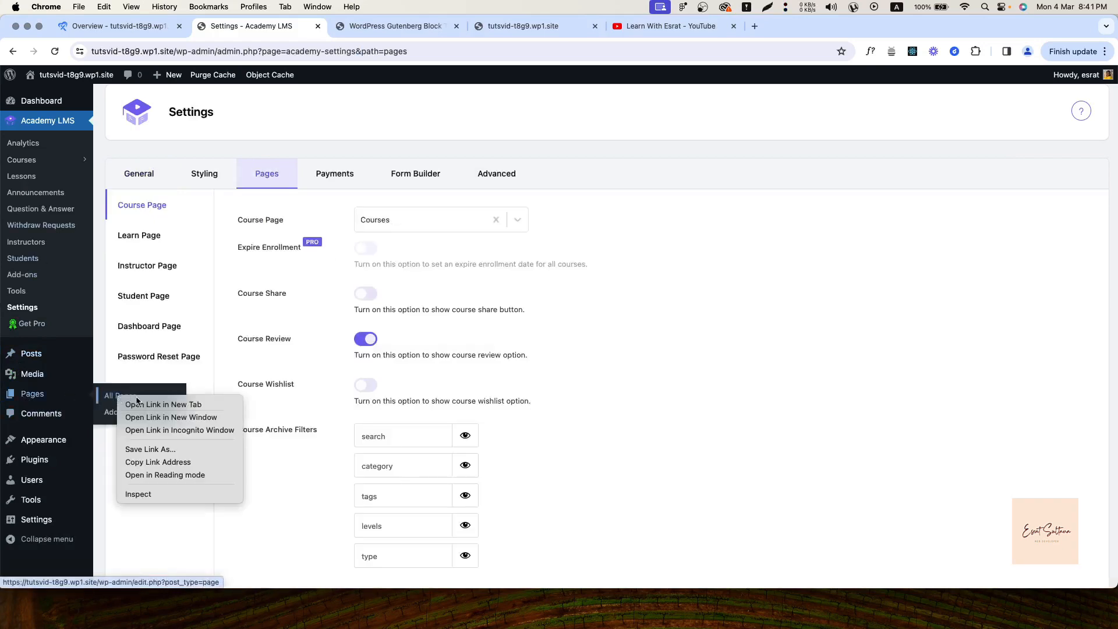
pyautogui.click(143, 400)
pyautogui.click(365, 27)
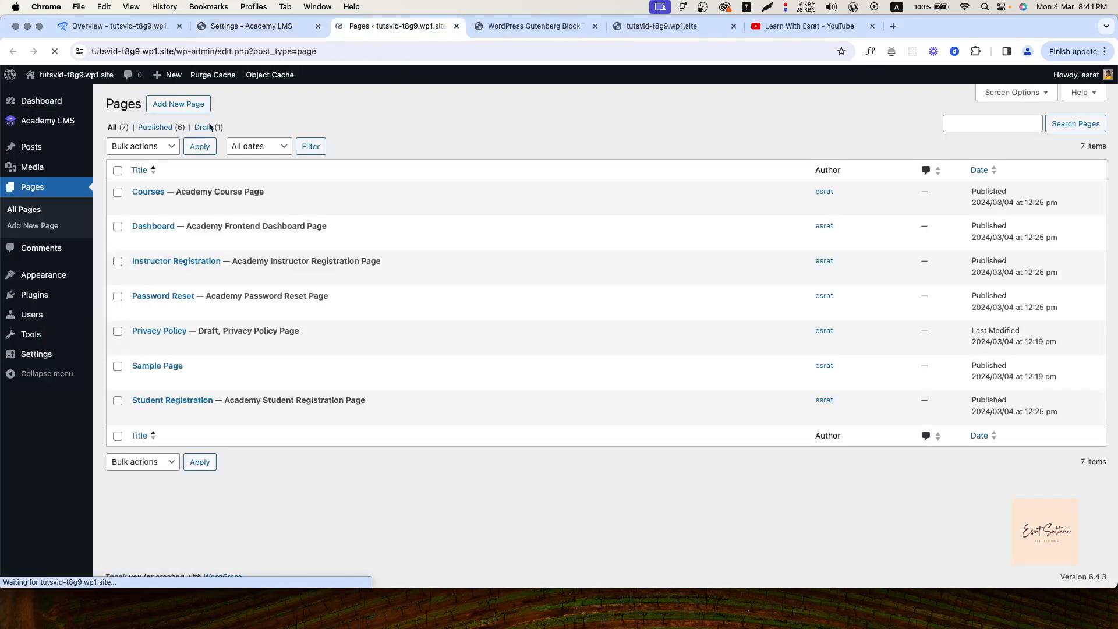
pyautogui.rightClick(233, 207)
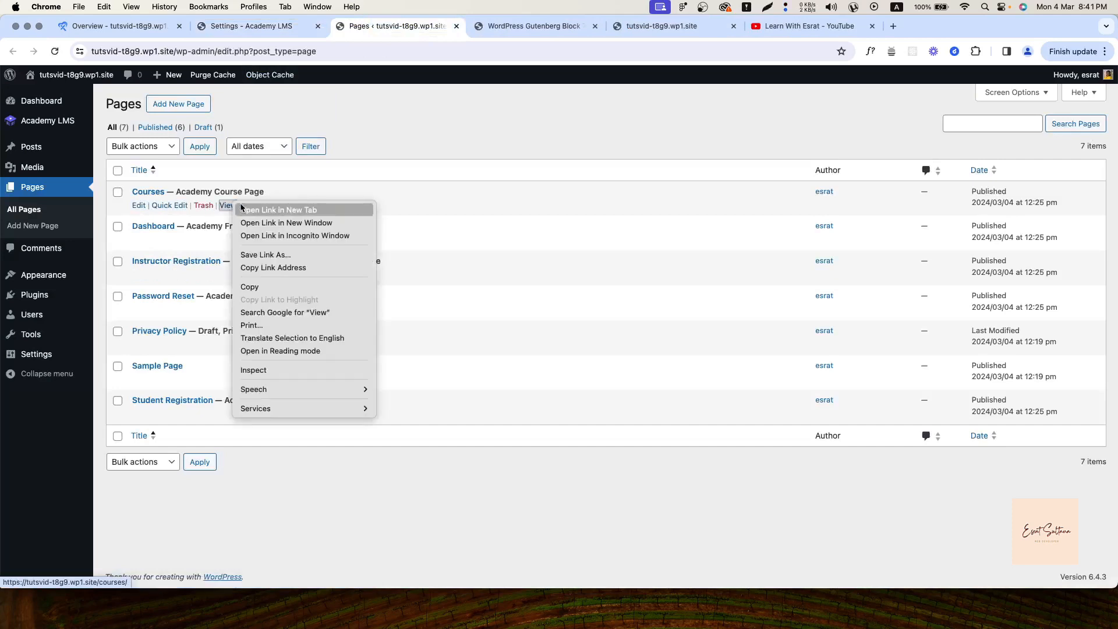
pyautogui.click(244, 212)
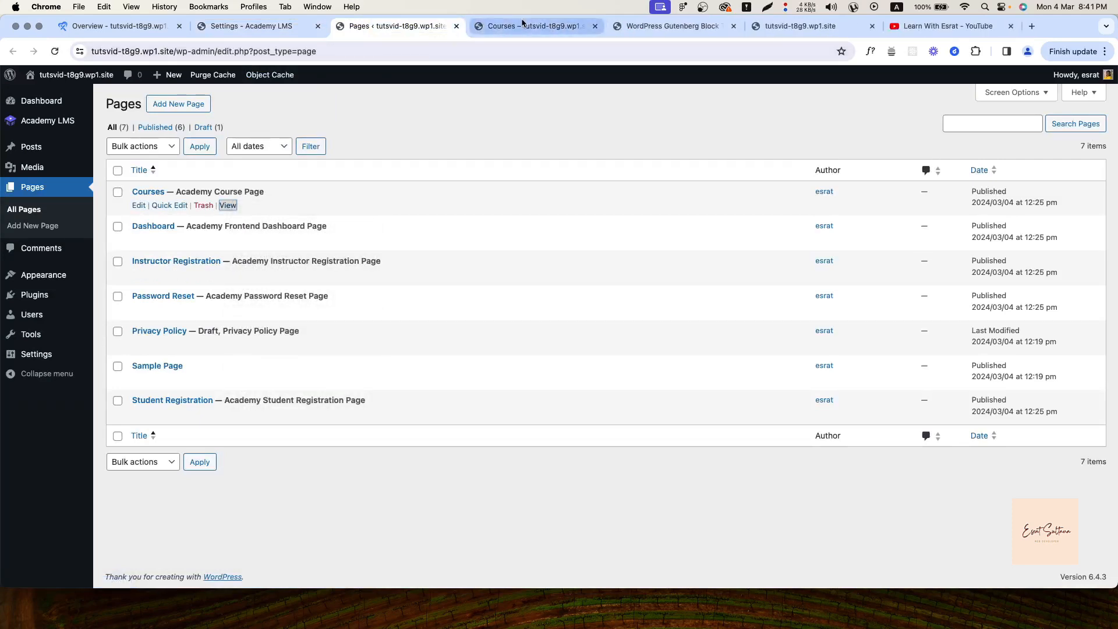
pyautogui.click(521, 24)
# Examine the course card, sorting options, course search, and the category, tag, level and type filters on the Courses page
pyautogui.scroll(-1, 588, 326)
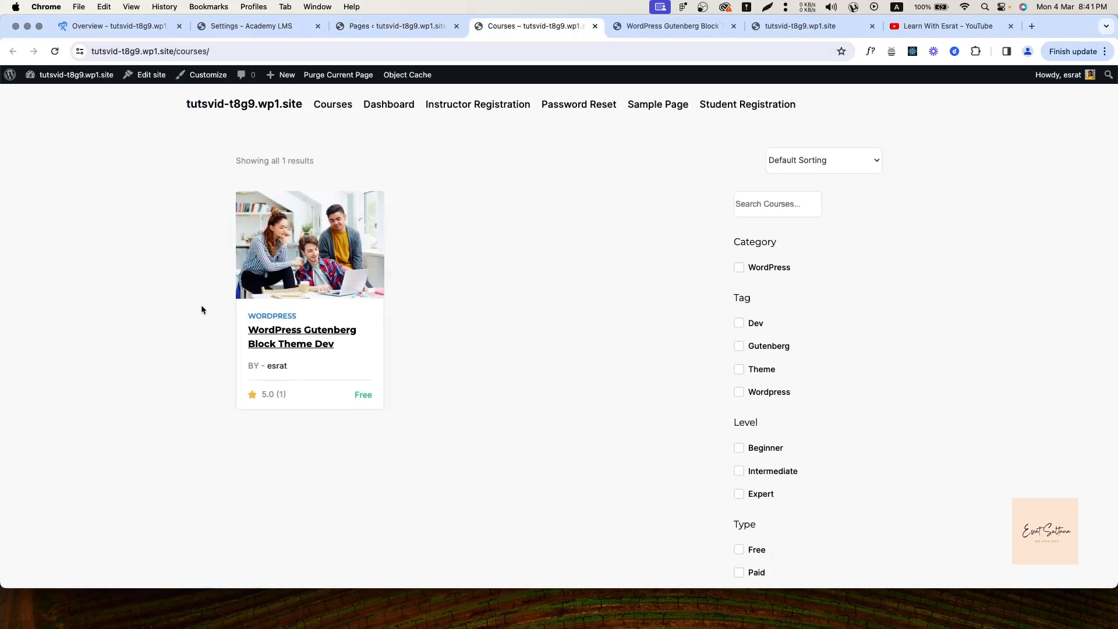
pyautogui.scroll(-5, 551, 380)
pyautogui.scroll(5, 550, 379)
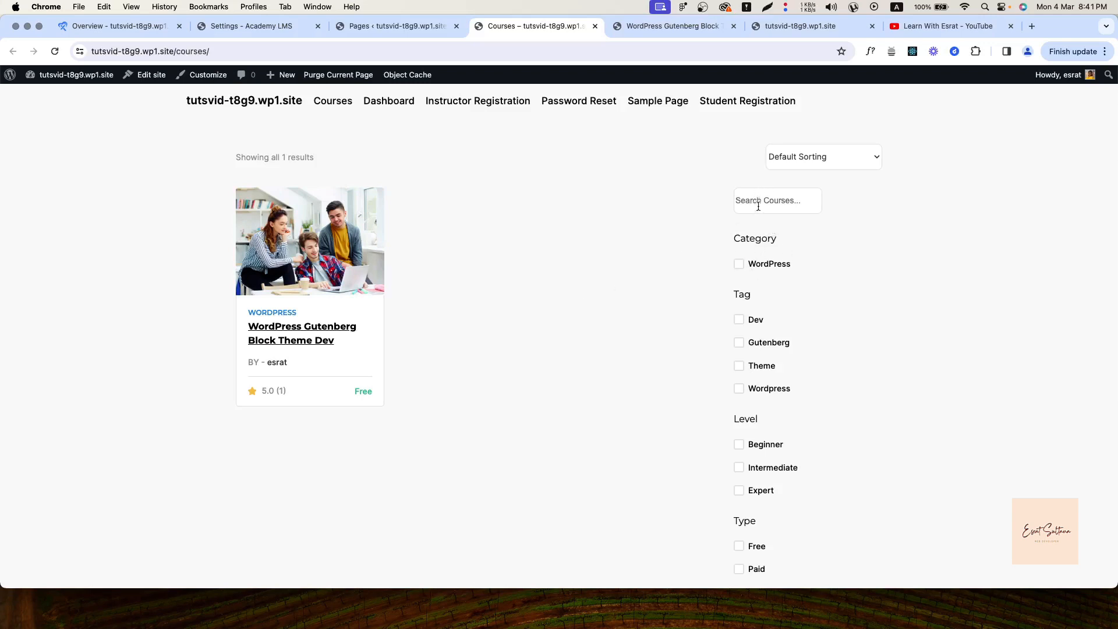
pyautogui.click(805, 167)
pyautogui.click(720, 204)
pyautogui.scroll(-3, 727, 451)
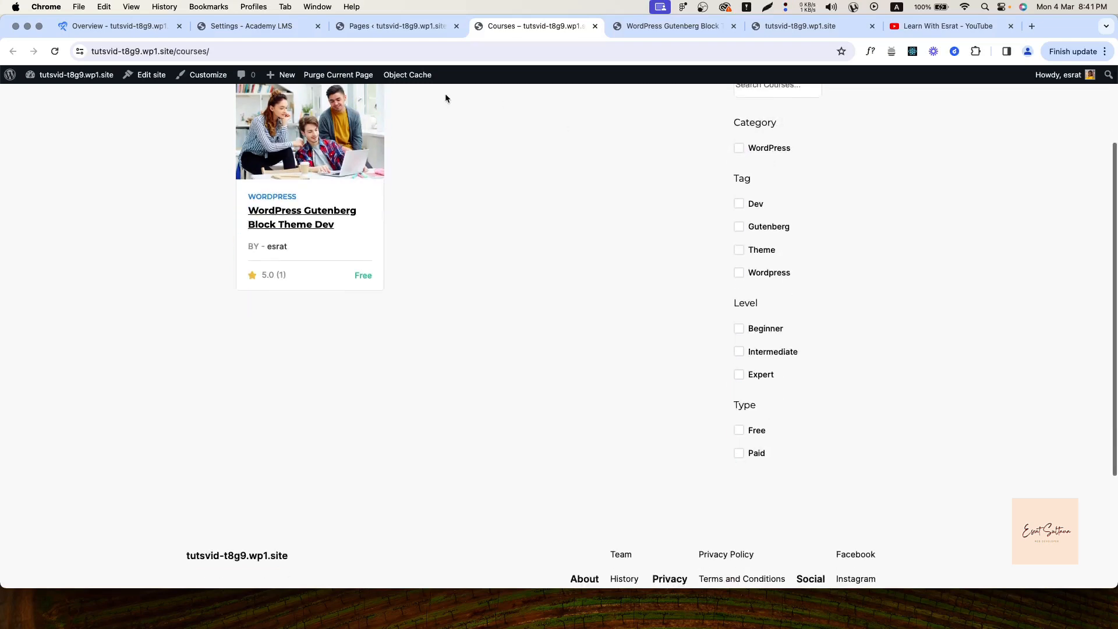
# Hide the category filter in the Course Archive Filters and reload the Courses page to check its sidebar
pyautogui.click(264, 30)
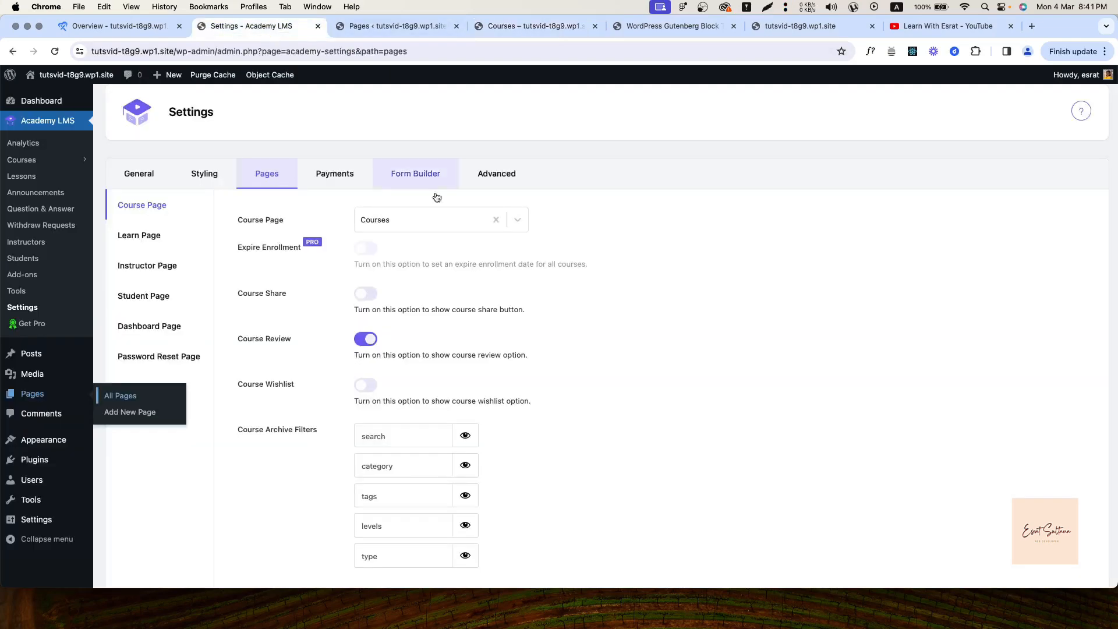
pyautogui.scroll(-3, 358, 390)
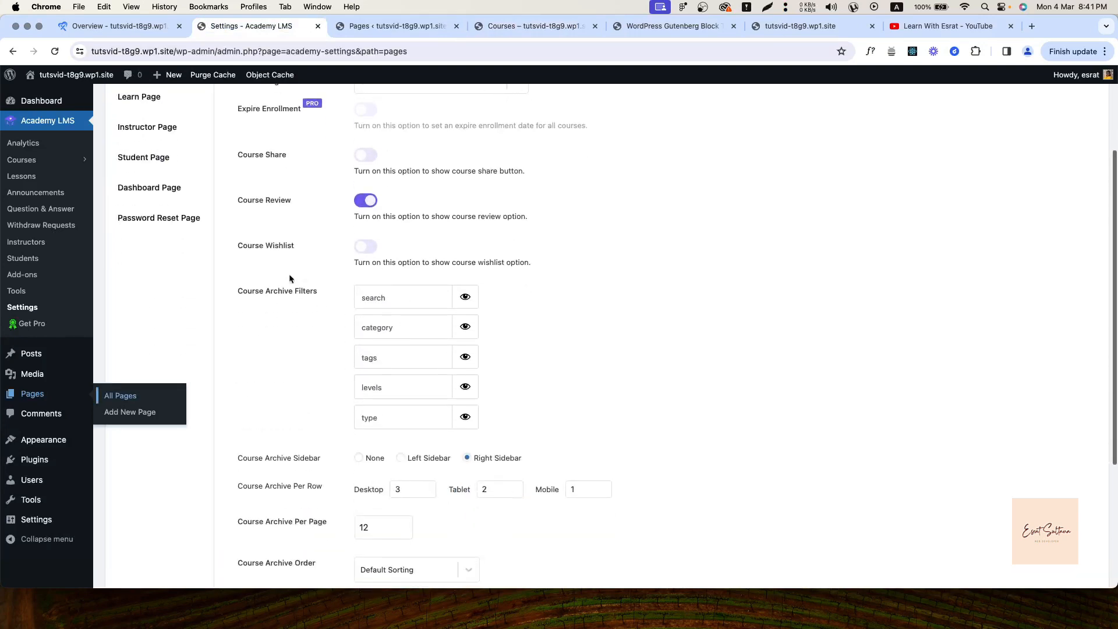
pyautogui.click(469, 331)
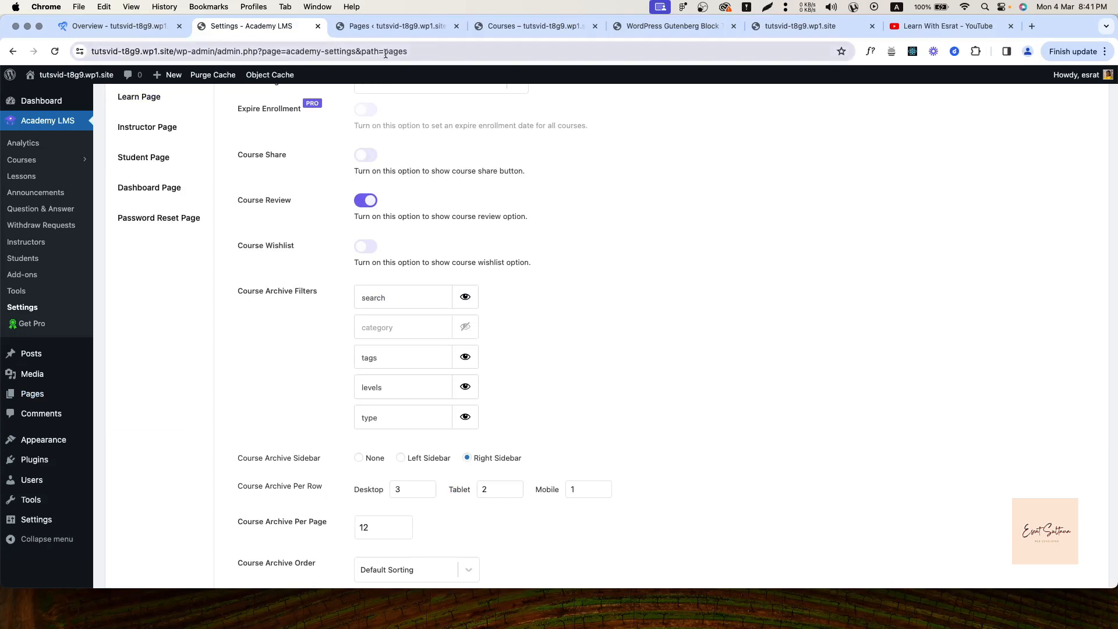
pyautogui.click(359, 27)
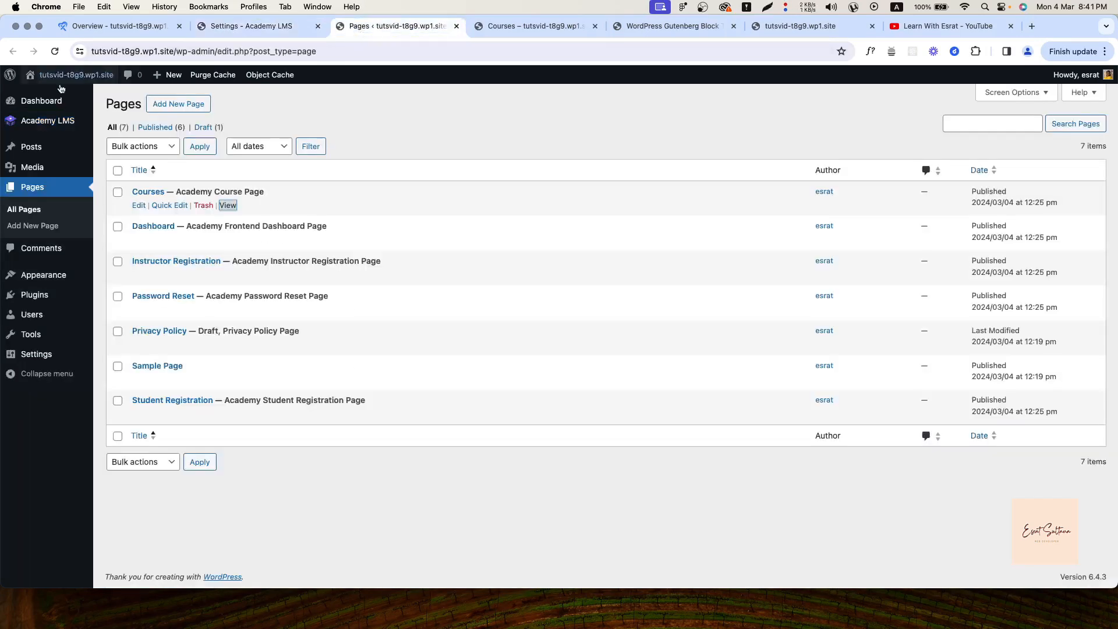
pyautogui.click(521, 26)
pyautogui.click(55, 51)
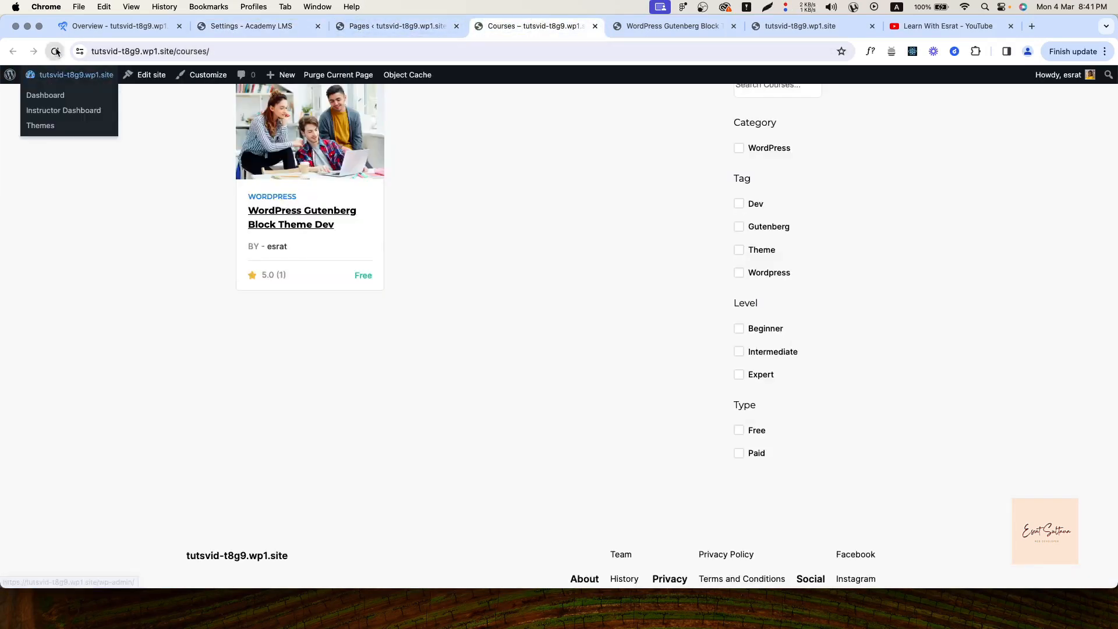
pyautogui.scroll(3, 746, 299)
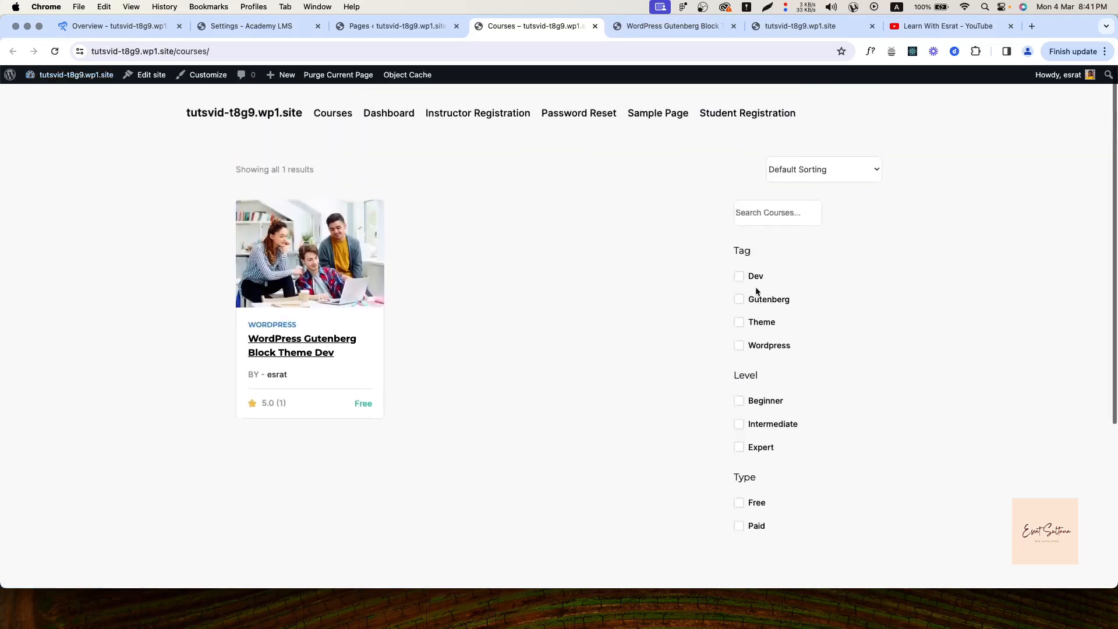
# Set the Course Archive Sidebar to None and reload the Courses page, with its browser tab placed beside the settings tab
pyautogui.click(262, 28)
pyautogui.scroll(-3, 335, 364)
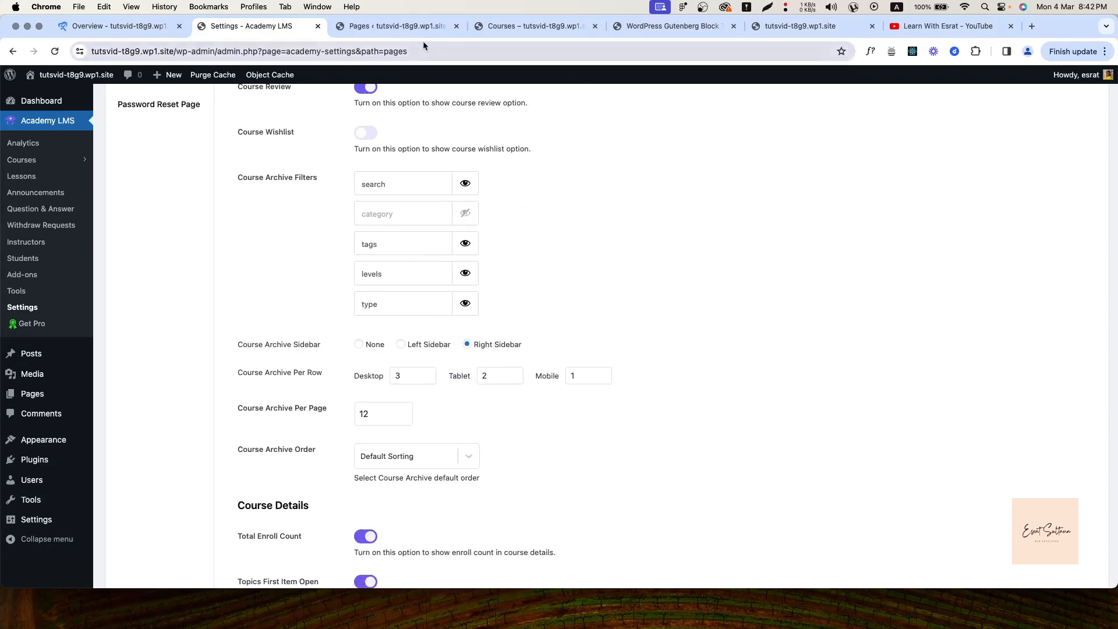
pyautogui.moveTo(512, 28); pyautogui.dragTo(376, 28)
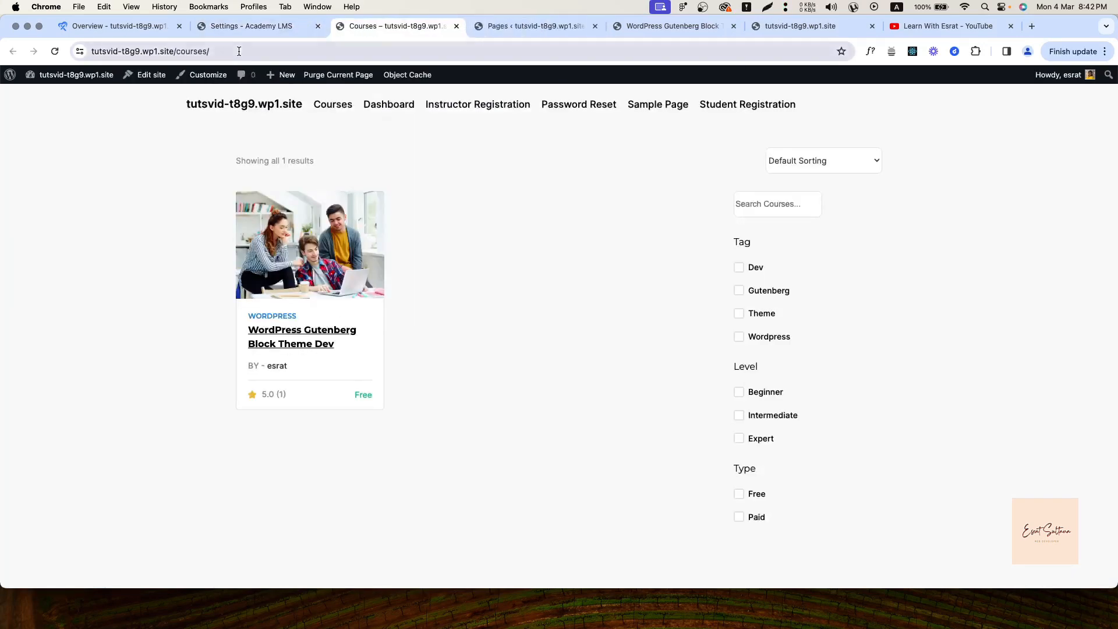
pyautogui.click(263, 26)
pyautogui.click(401, 344)
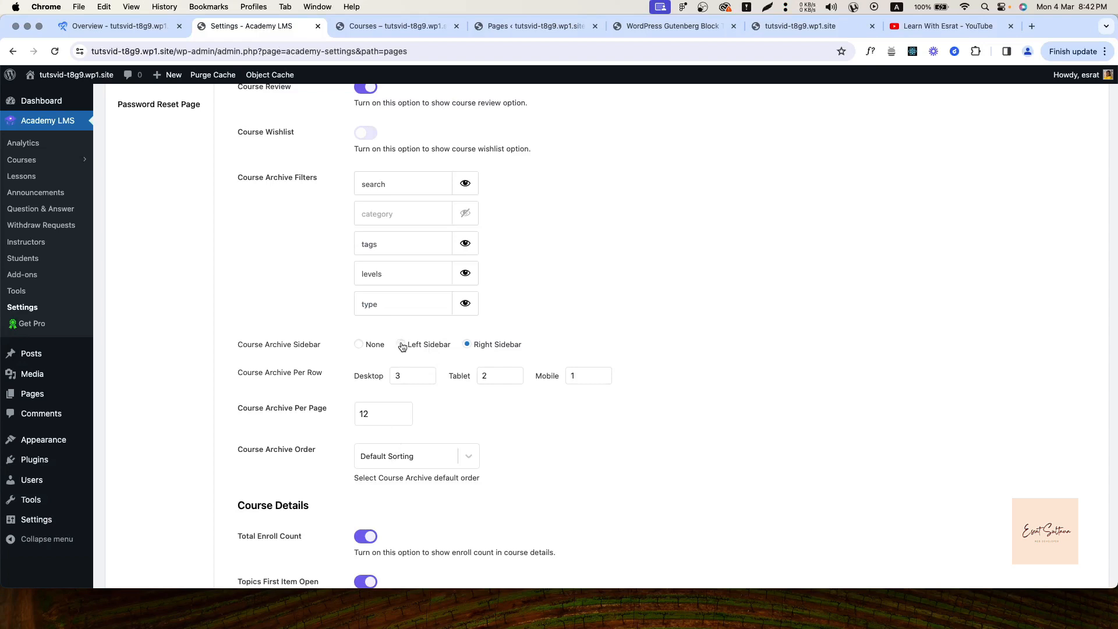
pyautogui.click(359, 344)
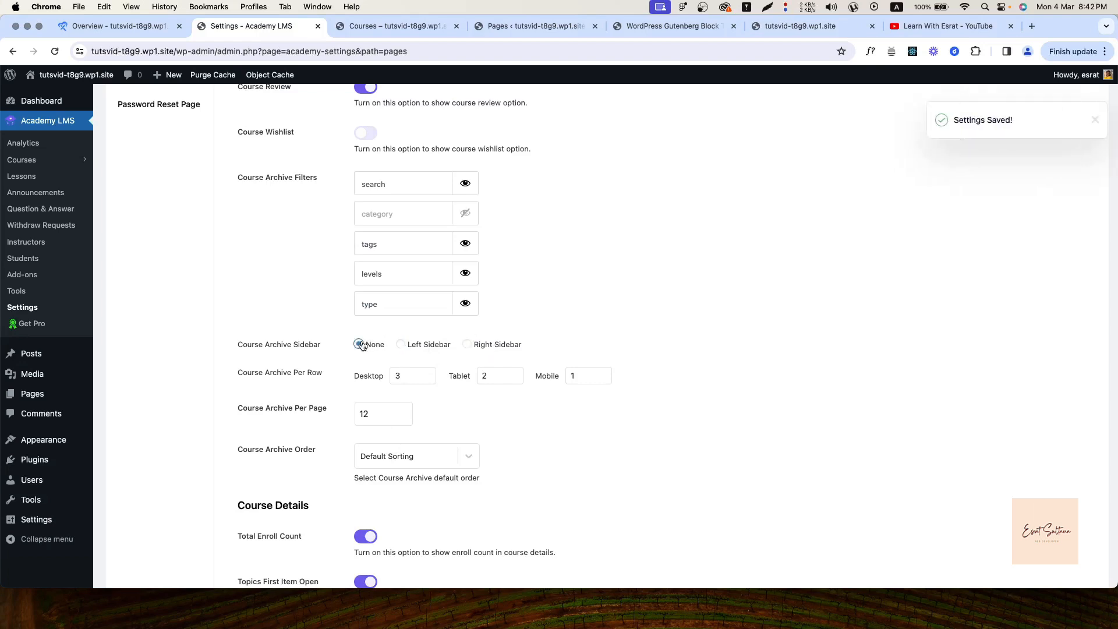
pyautogui.click(392, 26)
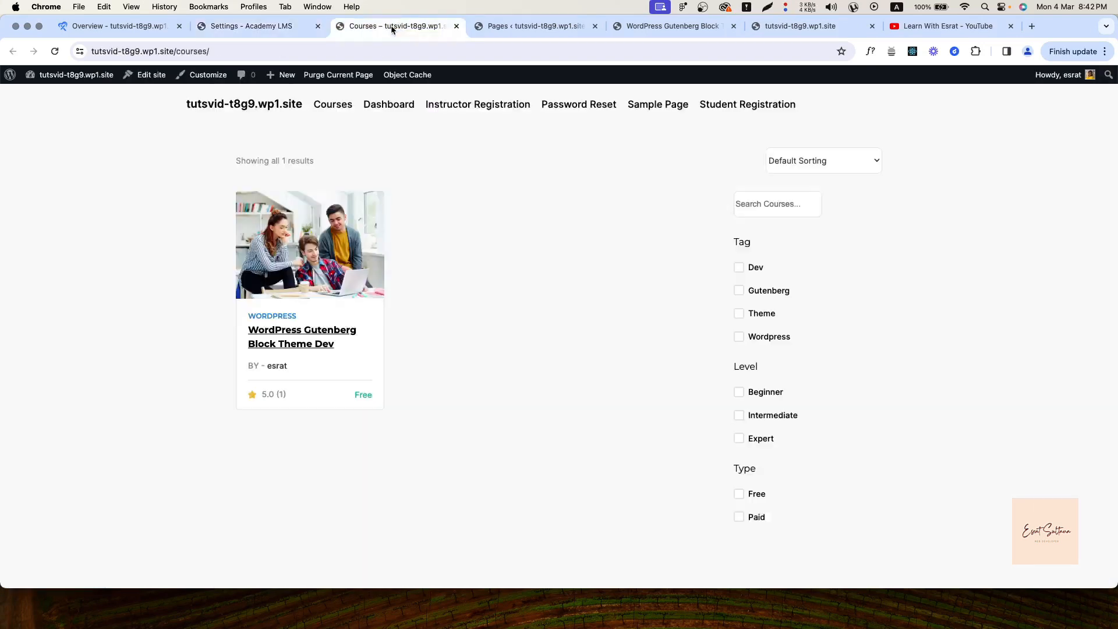
pyautogui.click(55, 51)
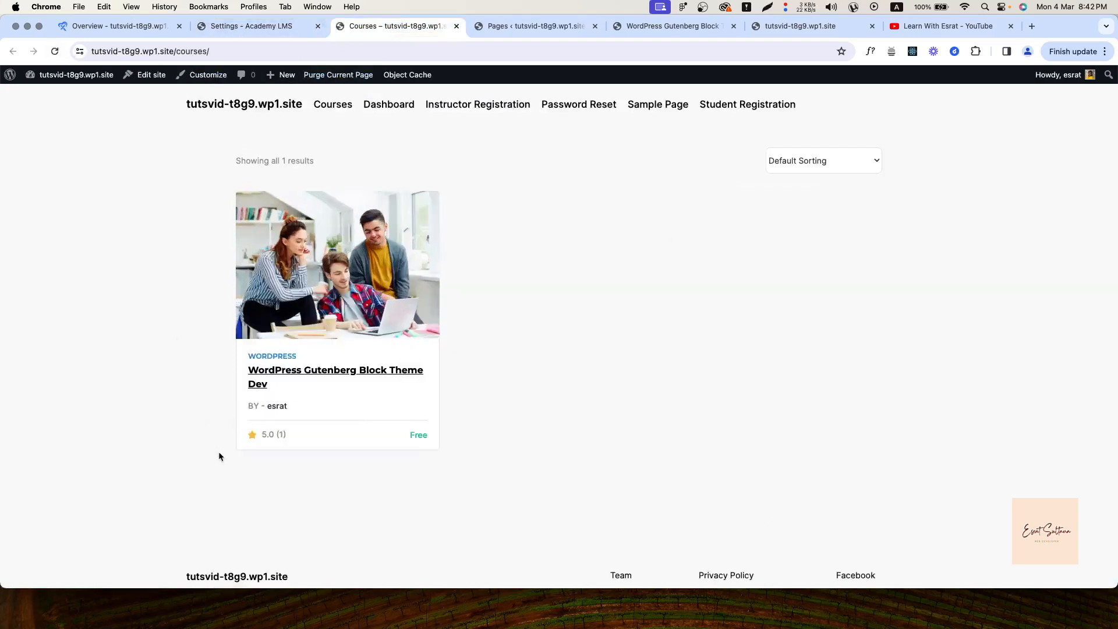
# Set the desktop Course Archive Per Row value to 2 and reload the Courses page to check the layout
pyautogui.click(277, 34)
pyautogui.scroll(-3, 207, 378)
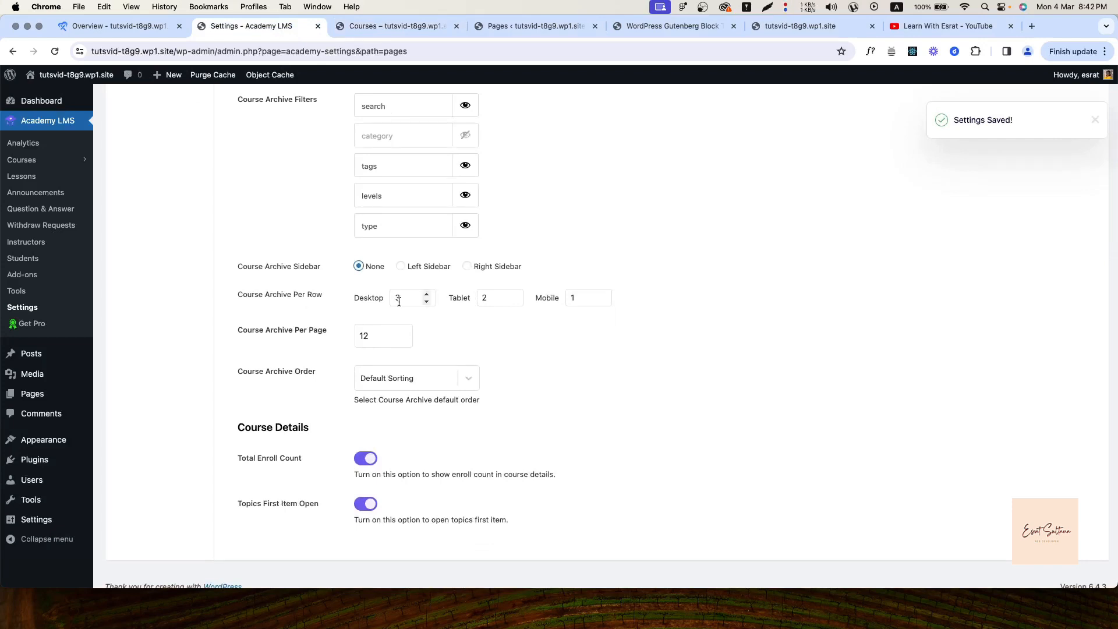
pyautogui.click(388, 27)
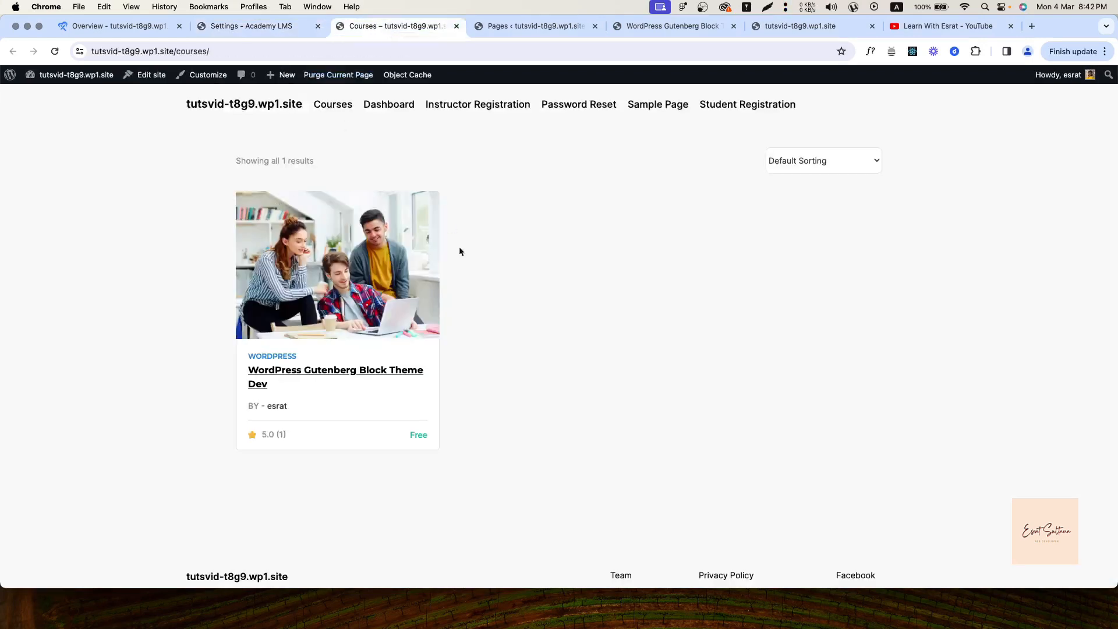
pyautogui.click(278, 24)
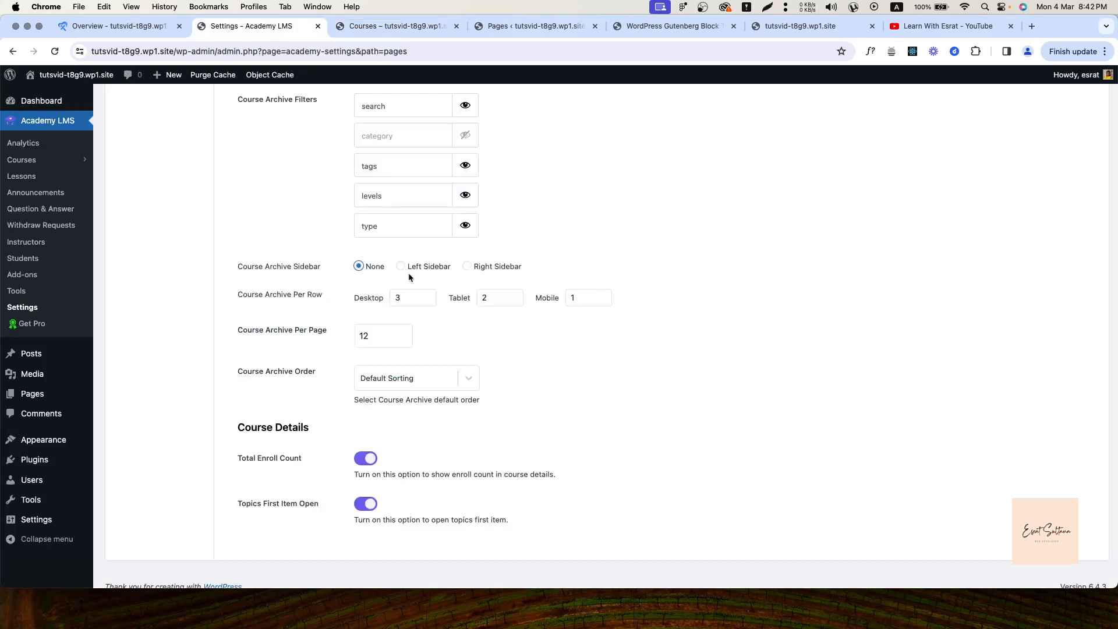
pyautogui.click(428, 301)
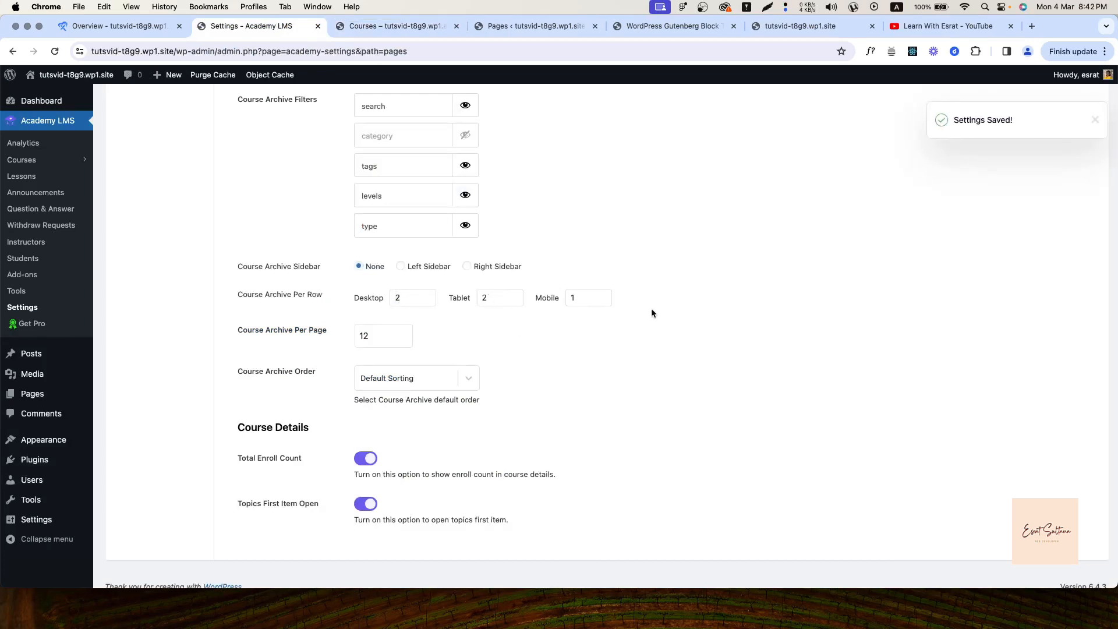
pyautogui.click(406, 33)
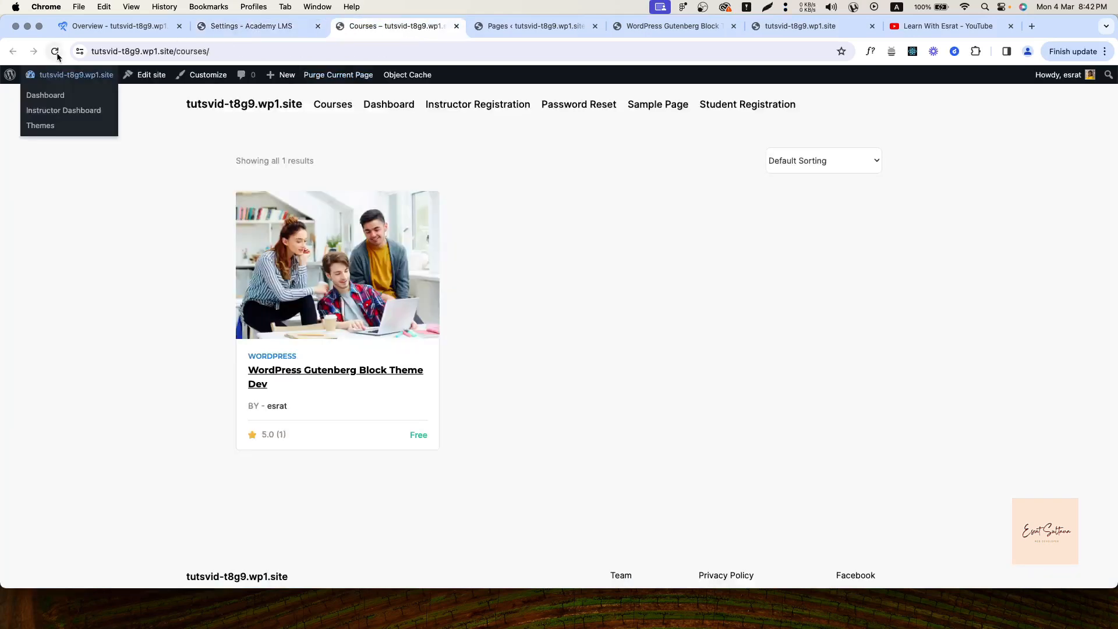
pyautogui.click(55, 51)
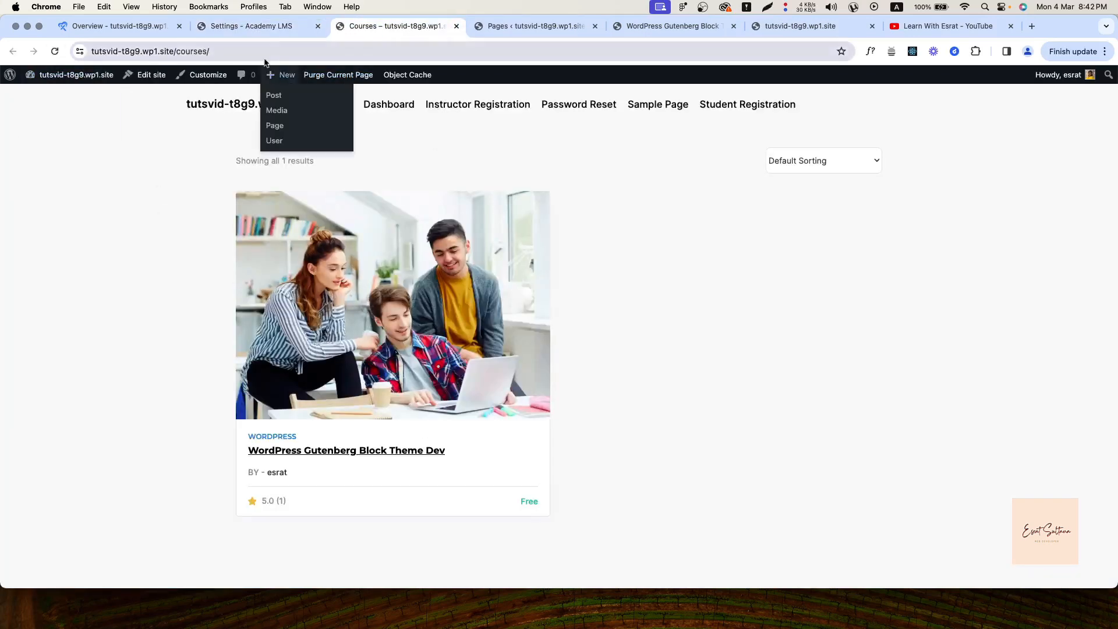
# Inspect the Course Archive Per Page setting and compare it with the Courses page
pyautogui.click(284, 32)
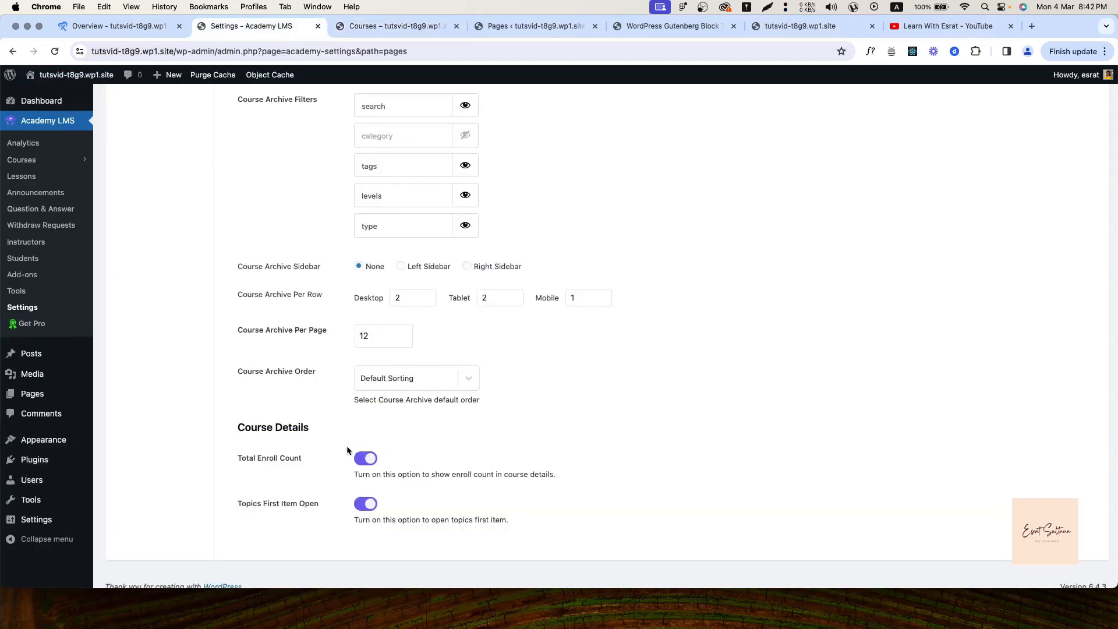
pyautogui.click(376, 341)
pyautogui.click(401, 26)
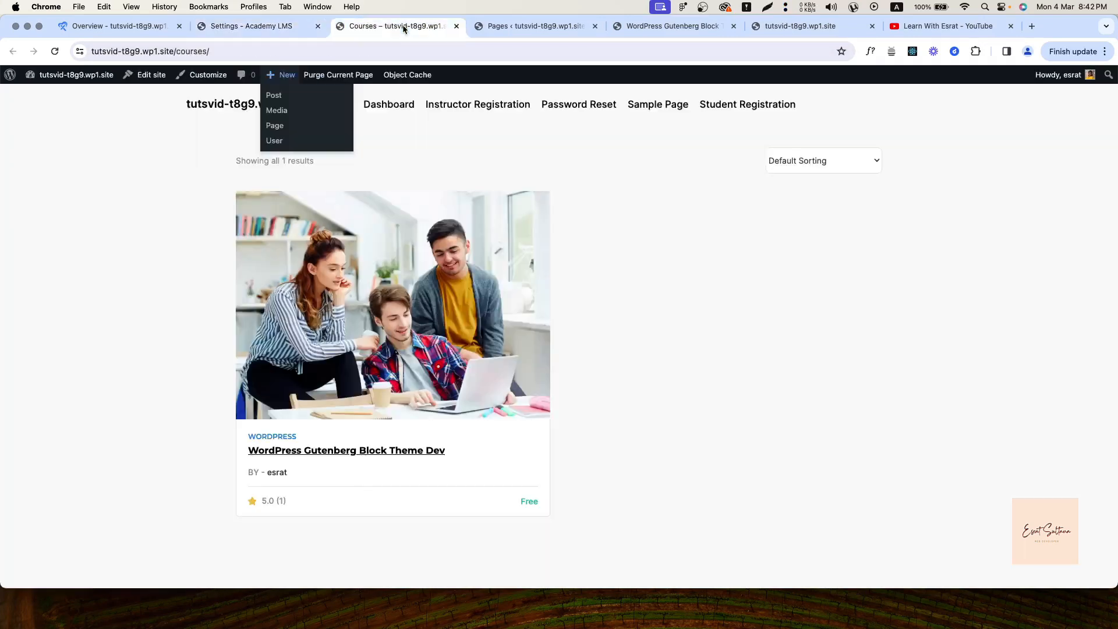
pyautogui.click(269, 25)
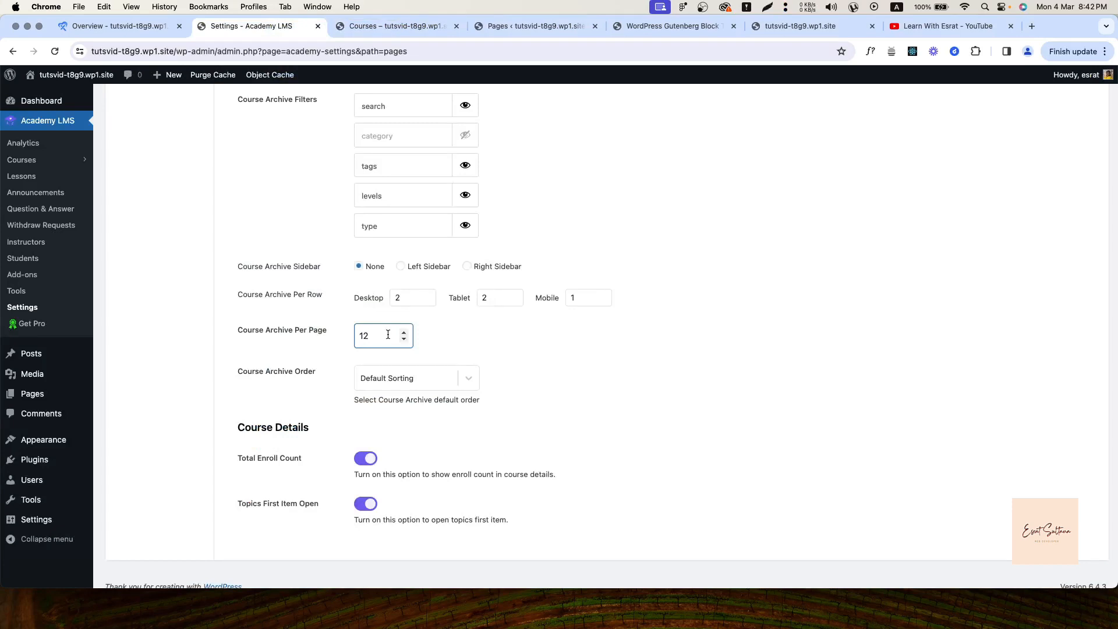
pyautogui.moveTo(372, 335); pyautogui.dragTo(335, 338)
# Review the Course Archive Order options and compare them with the sorting control on the Courses page
pyautogui.click(425, 379)
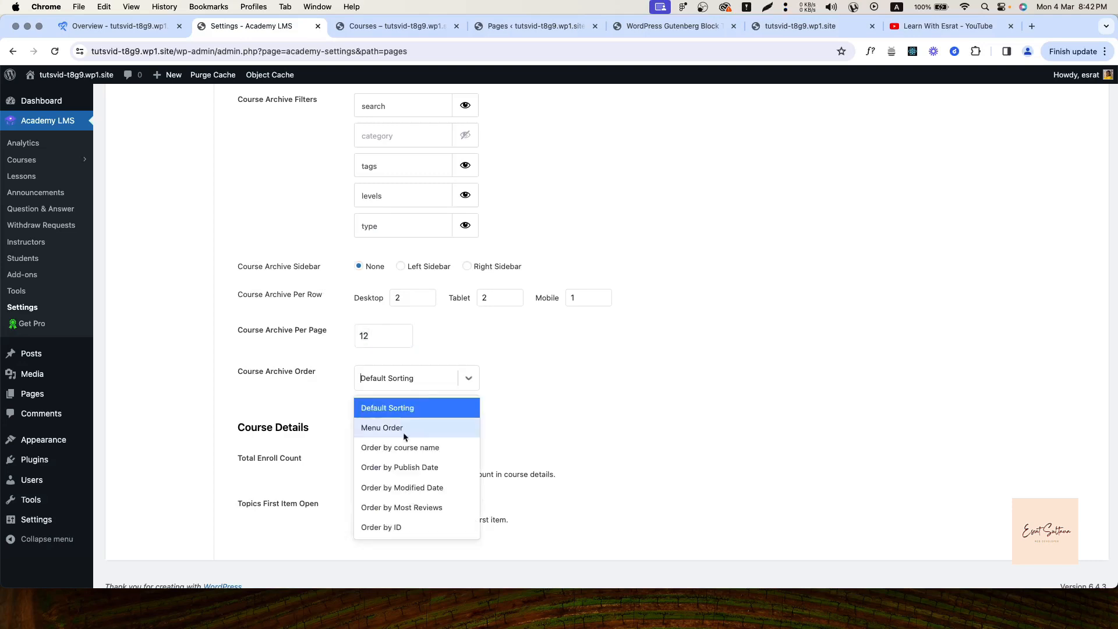
pyautogui.click(401, 25)
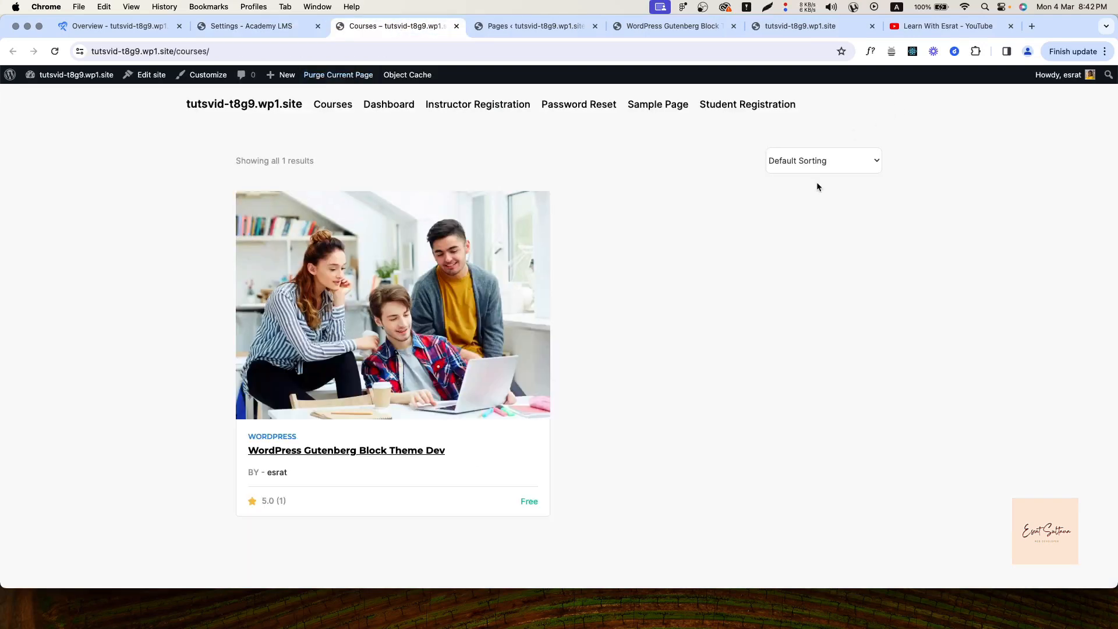
pyautogui.click(265, 26)
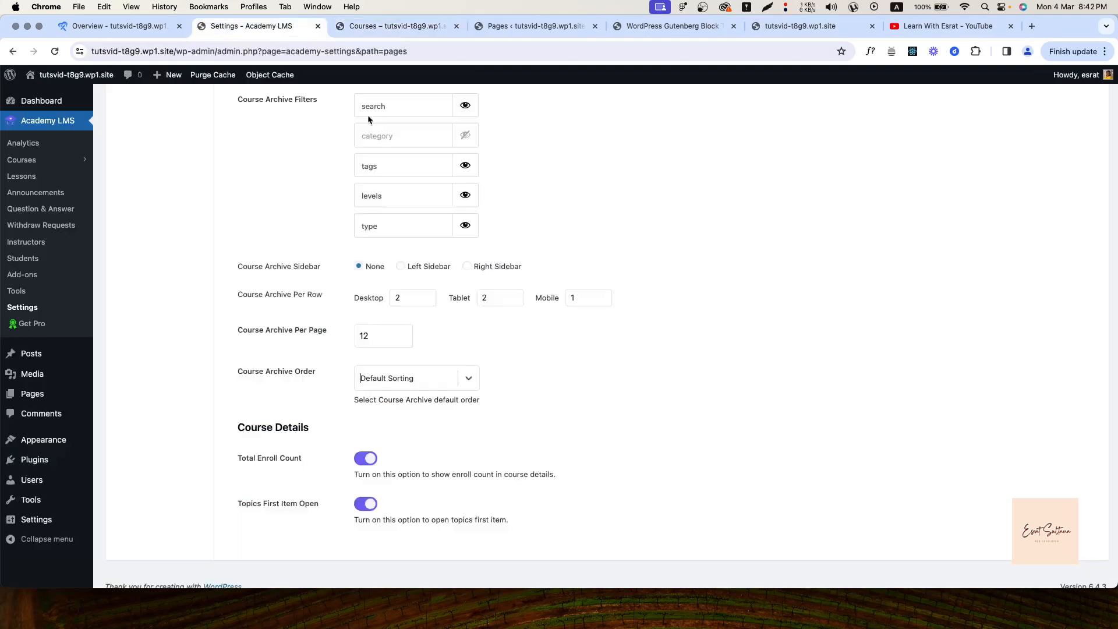
pyautogui.click(421, 384)
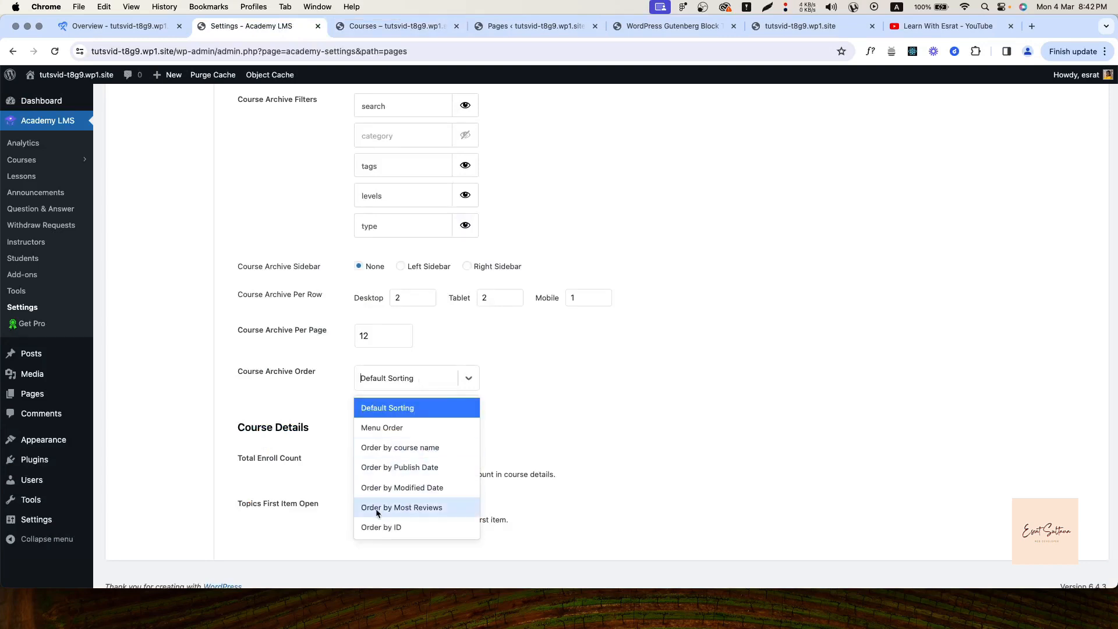
pyautogui.click(582, 384)
# Review the Course Details options, place the WordPress Gutenberg Block Theme Dev course tab beside the settings tab, and examine its enrolled count
pyautogui.scroll(6, 480, 383)
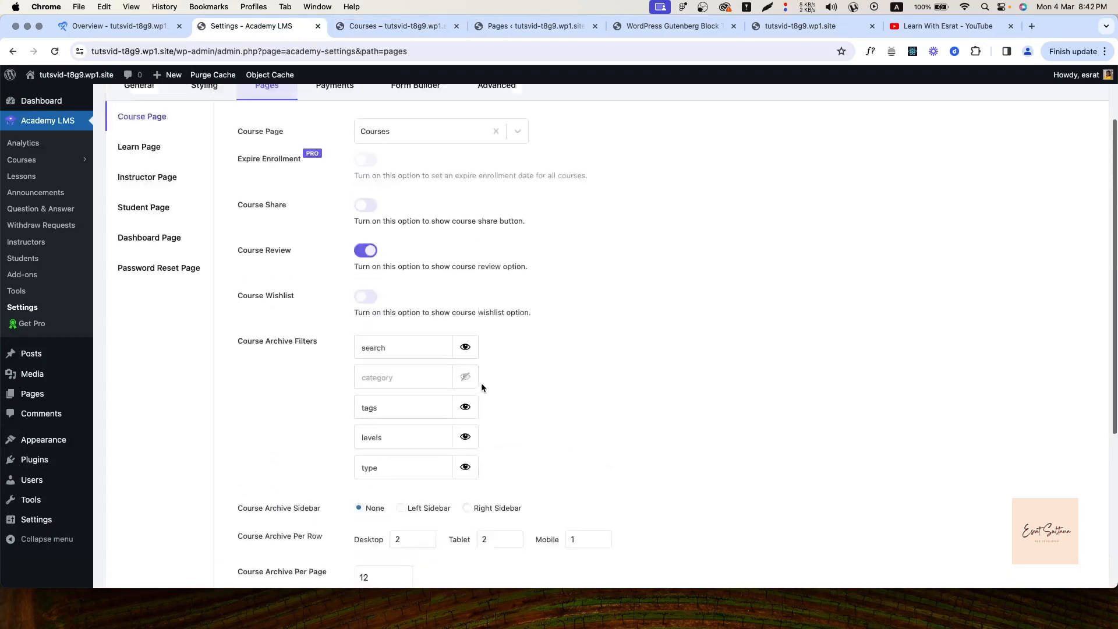
pyautogui.scroll(-3, 481, 385)
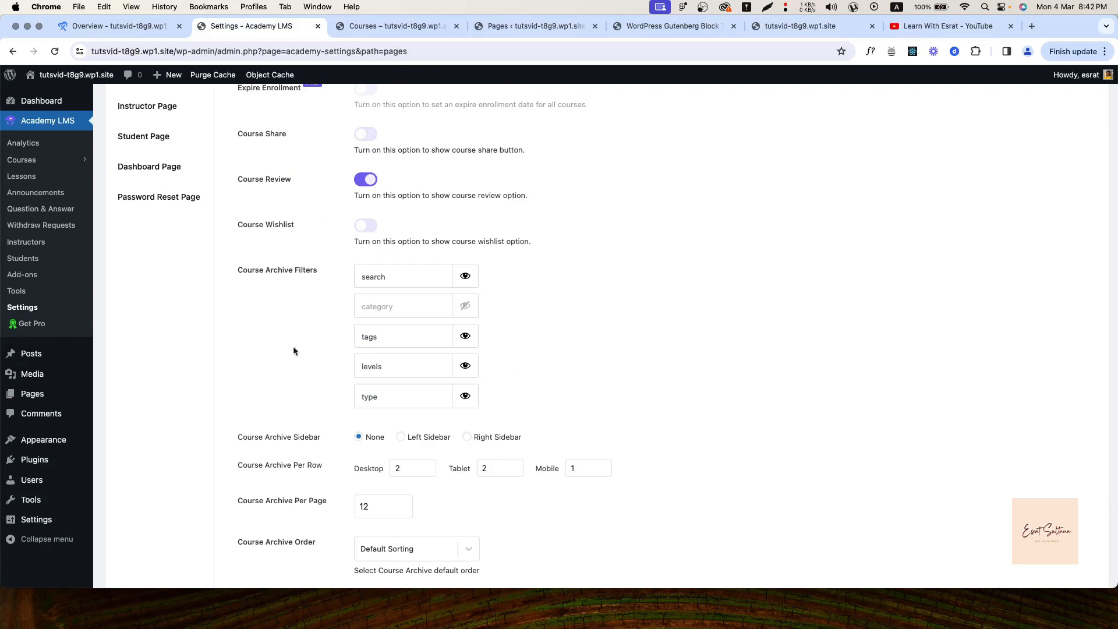
pyautogui.scroll(-3, 418, 349)
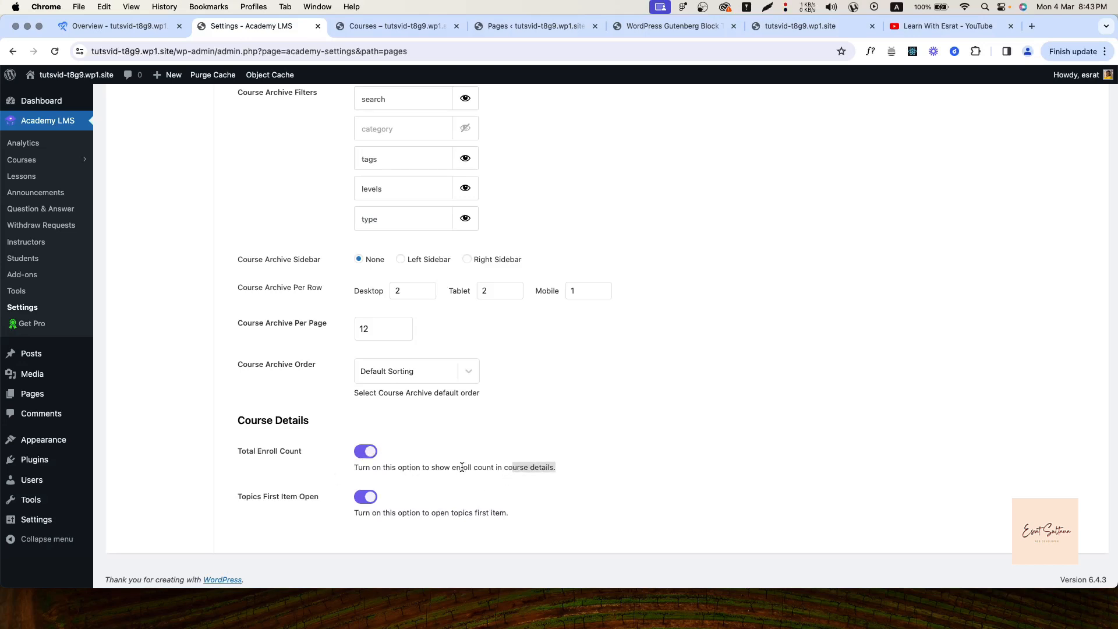
pyautogui.click(538, 464)
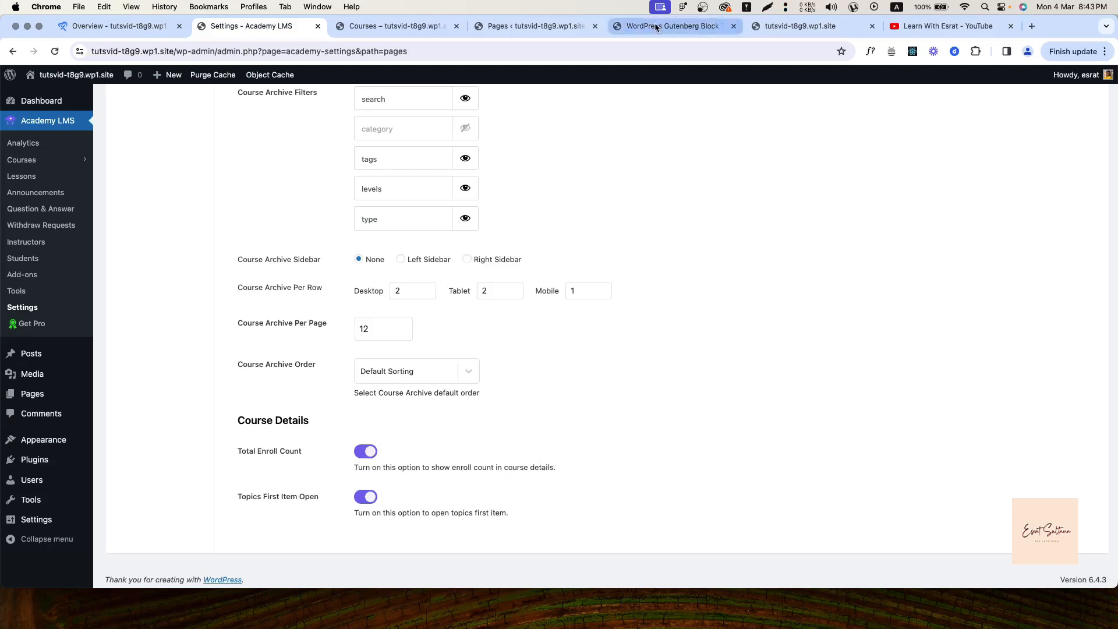
pyautogui.moveTo(656, 27); pyautogui.dragTo(402, 26)
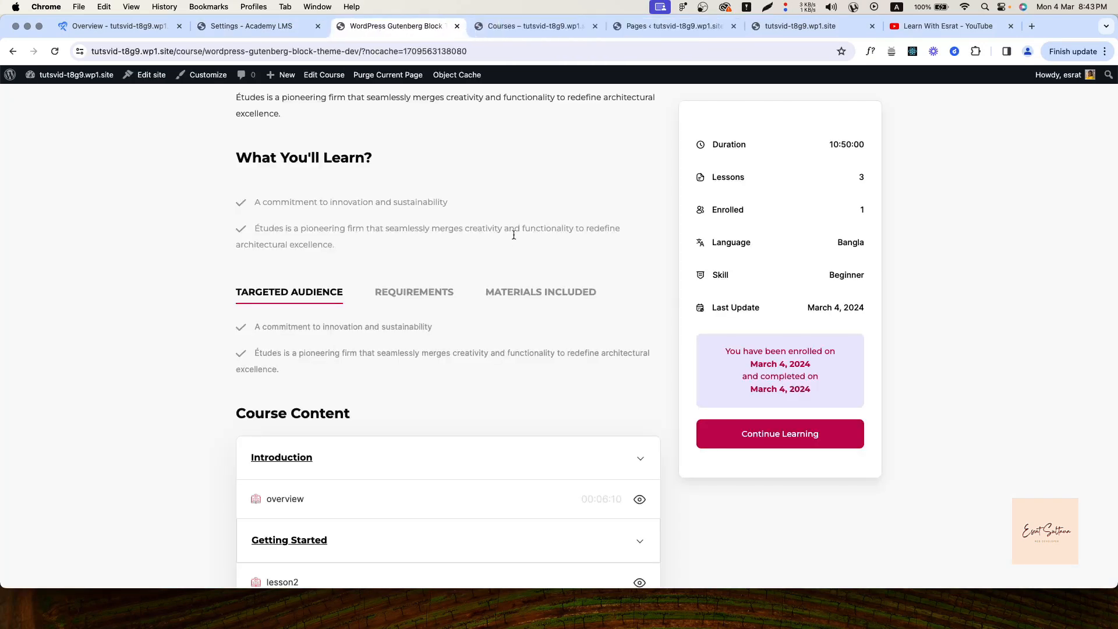
pyautogui.scroll(10, 514, 235)
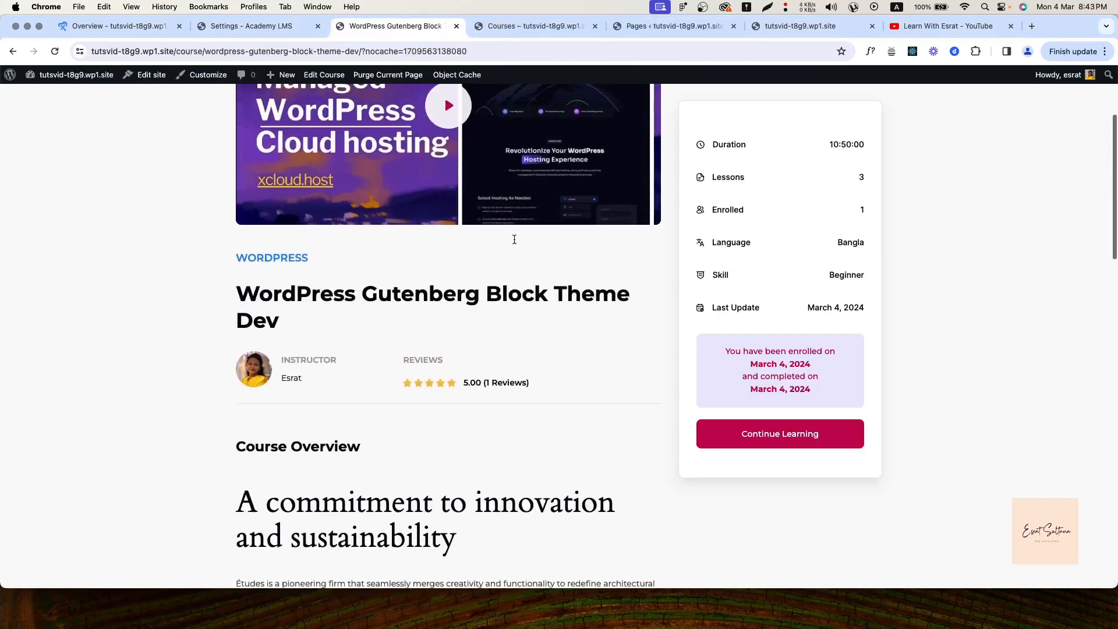
pyautogui.scroll(1, 514, 240)
pyautogui.scroll(-1, 514, 239)
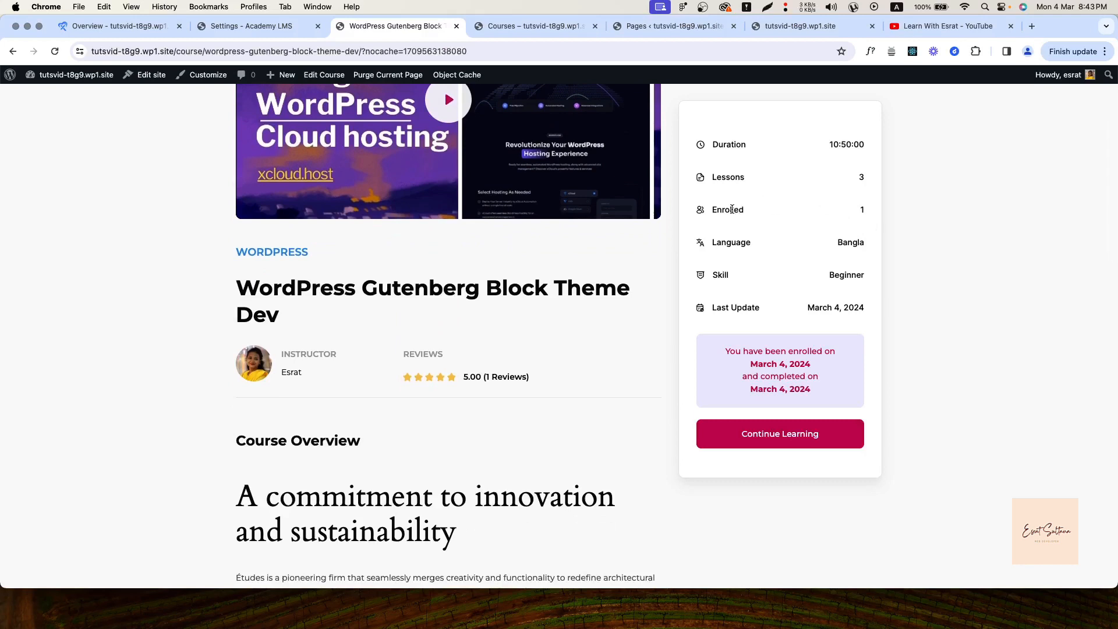
# Disable Total Enroll Count in the Course Details settings and reload the course page to check the change
pyautogui.click(256, 26)
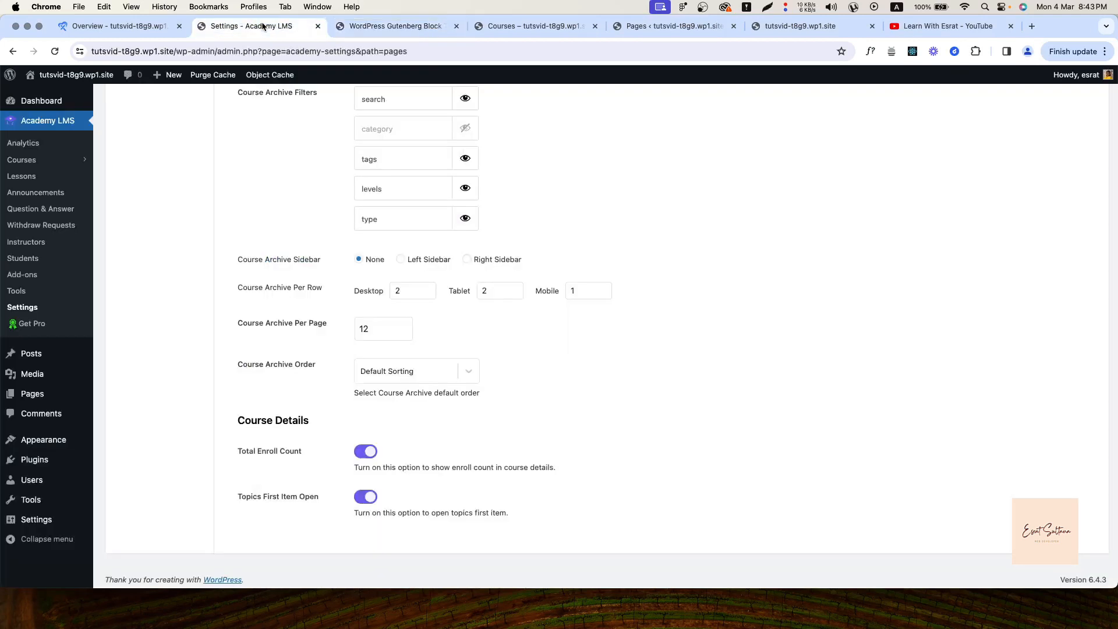
pyautogui.click(375, 453)
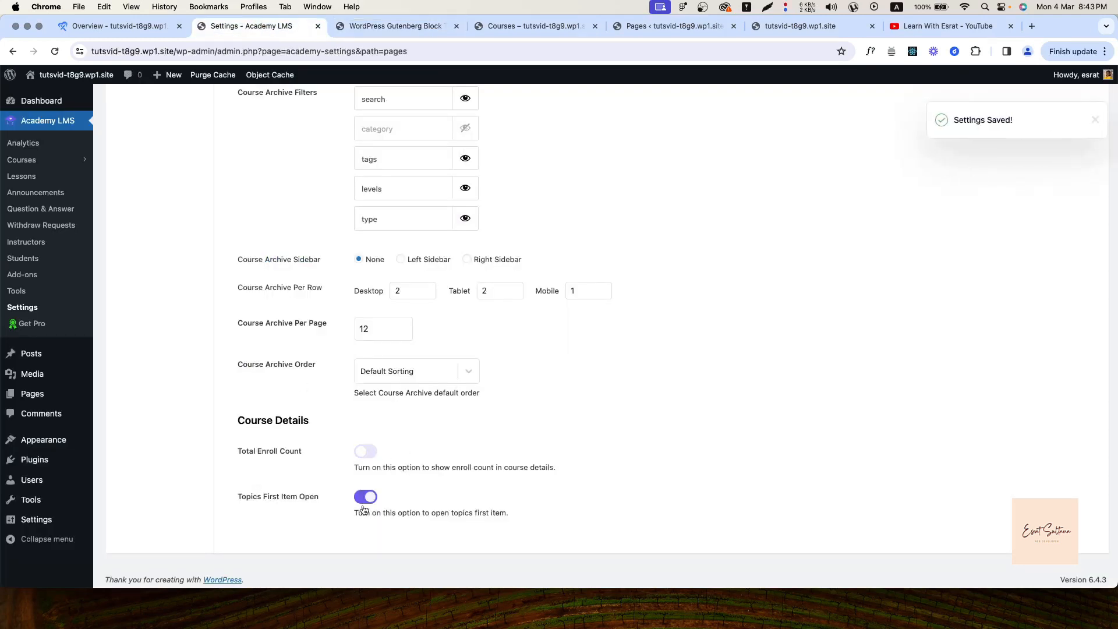
pyautogui.click(396, 26)
pyautogui.click(55, 51)
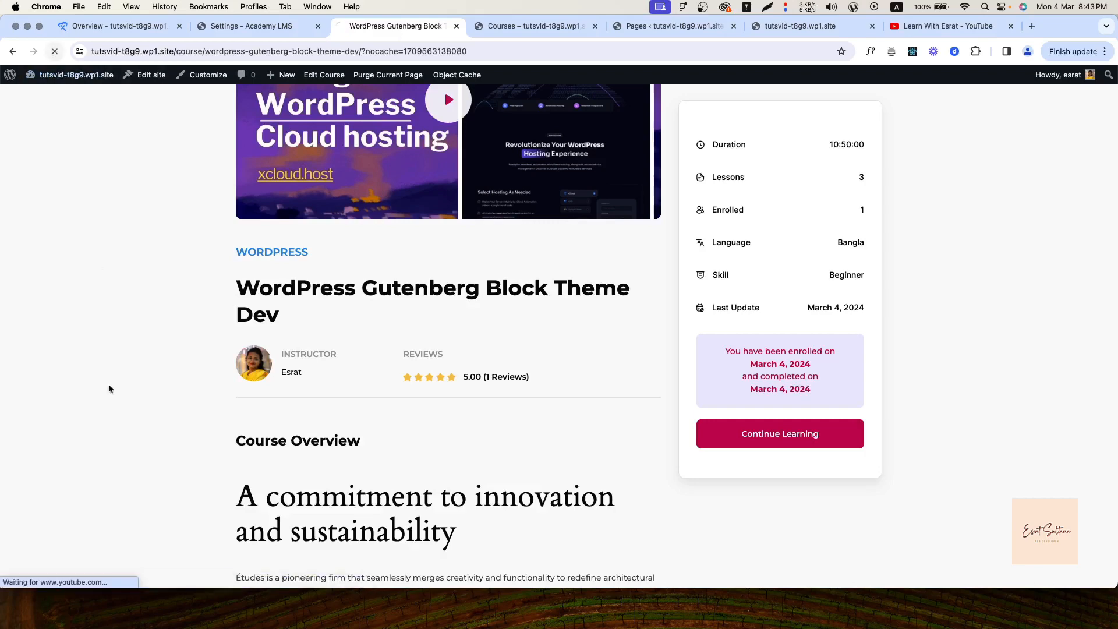
# Examine the topics under Course Content on the course page and compare them with the Topics First Item Open setting
pyautogui.scroll(-8, 453, 397)
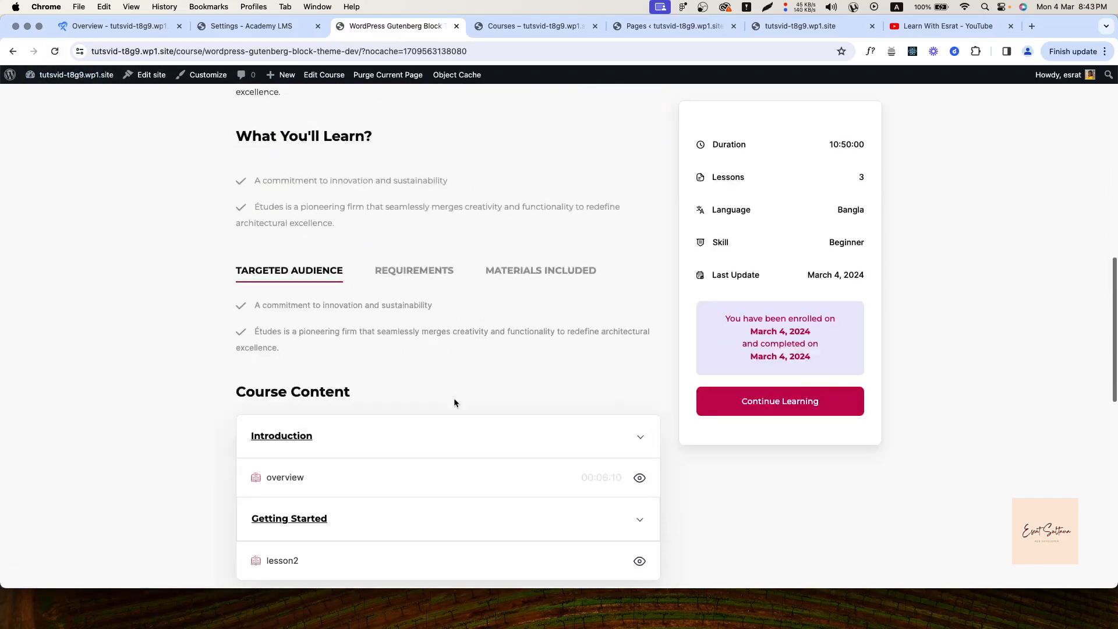
pyautogui.scroll(-3, 546, 444)
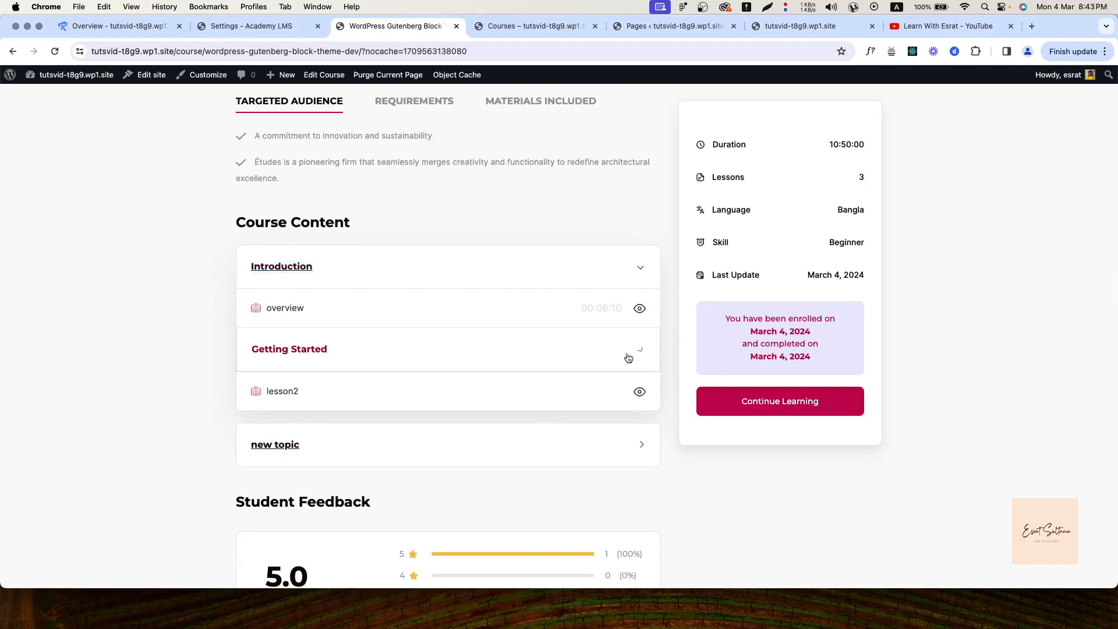
pyautogui.hotkey('ctrl', 'shift', 'Tab')
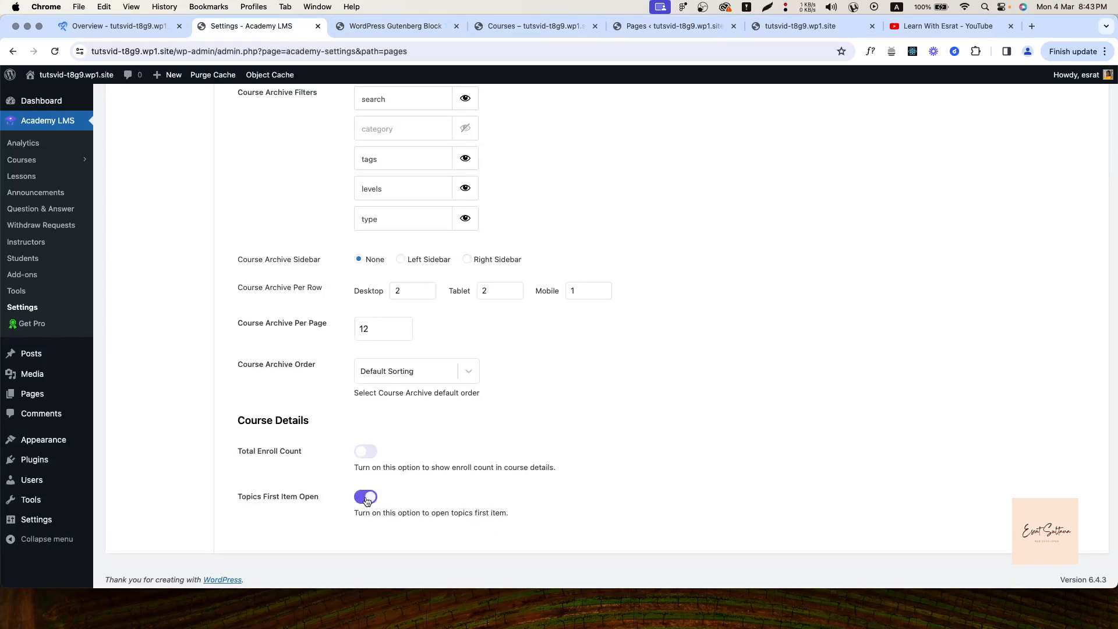
# Disable Allow Update Course Price in the Instructor Page settings
pyautogui.scroll(6, 367, 501)
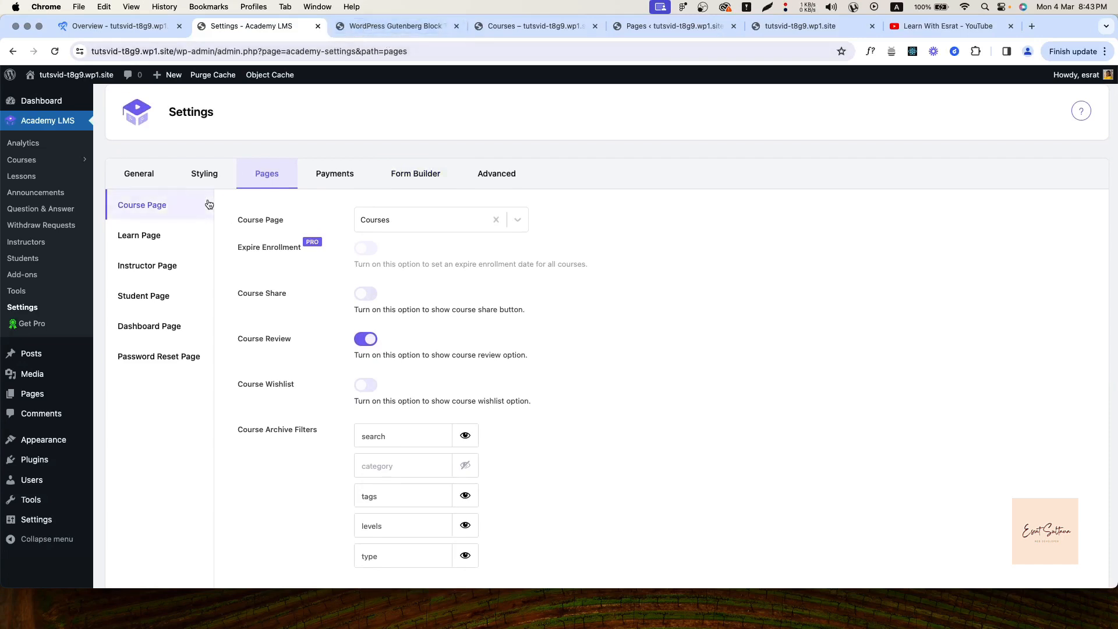
pyautogui.click(150, 263)
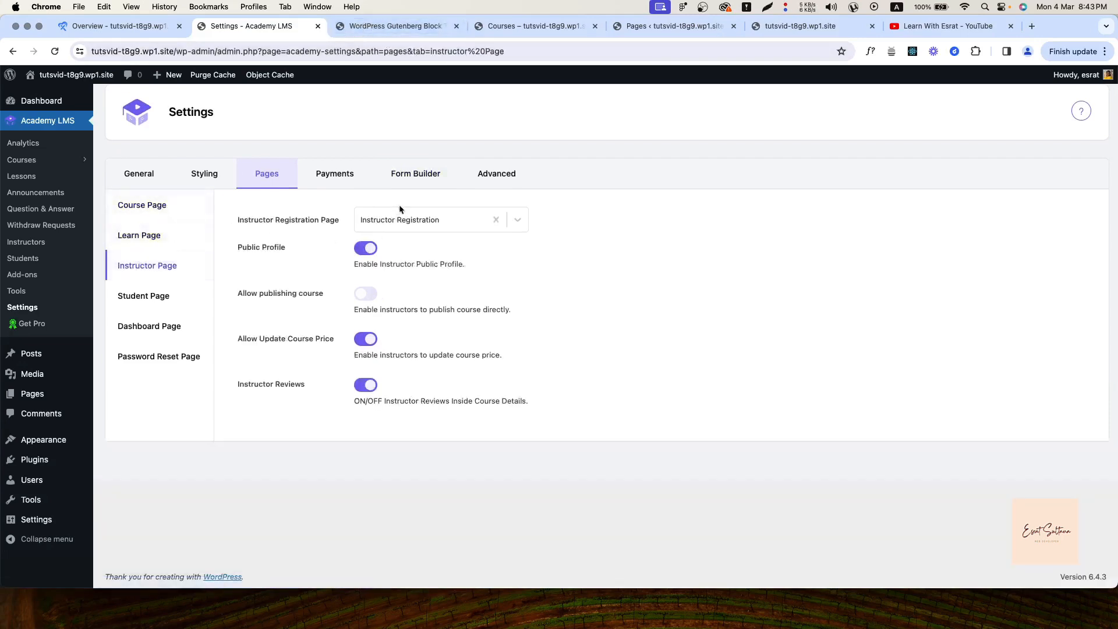
pyautogui.click(367, 339)
# Inspect the Instructor Reviews setting and compare it with the student feedback and reviews on the course page
pyautogui.moveTo(410, 401); pyautogui.dragTo(446, 397)
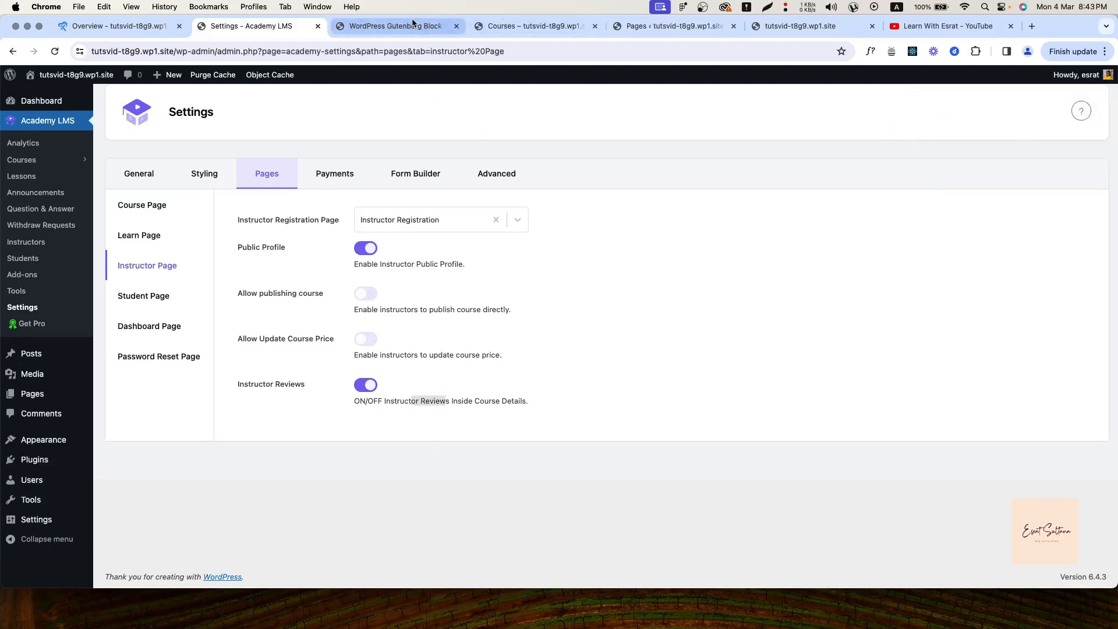
pyautogui.click(396, 25)
pyautogui.scroll(-5, 356, 449)
pyautogui.scroll(10, 356, 447)
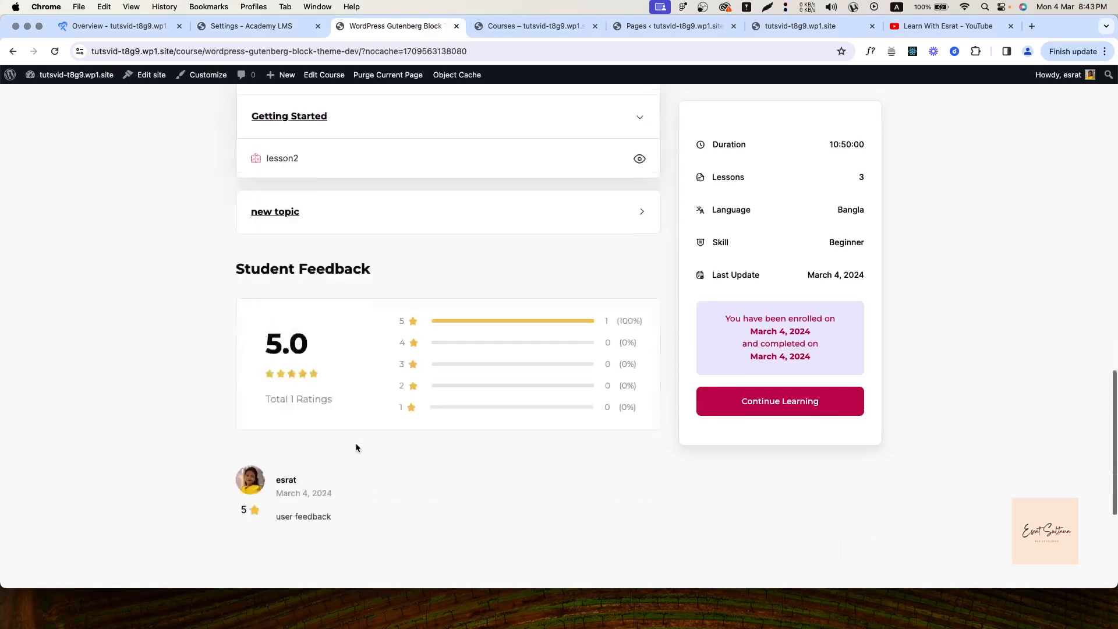
pyautogui.click(265, 26)
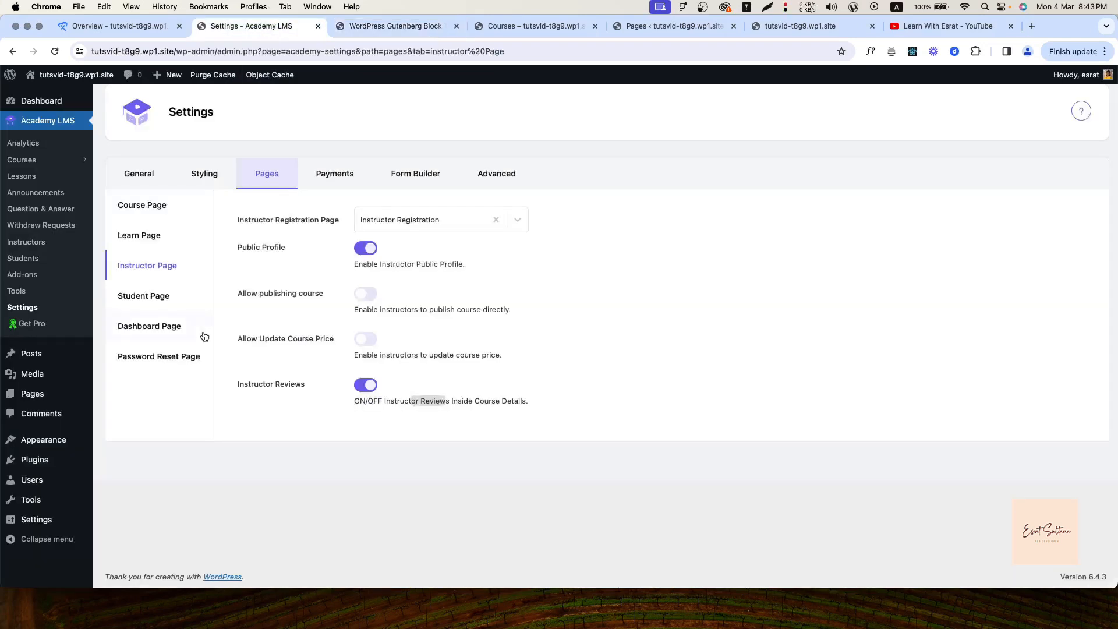
# Review the Student, Dashboard and Password Reset Page settings, switching Allow upload files on and back off
pyautogui.click(159, 296)
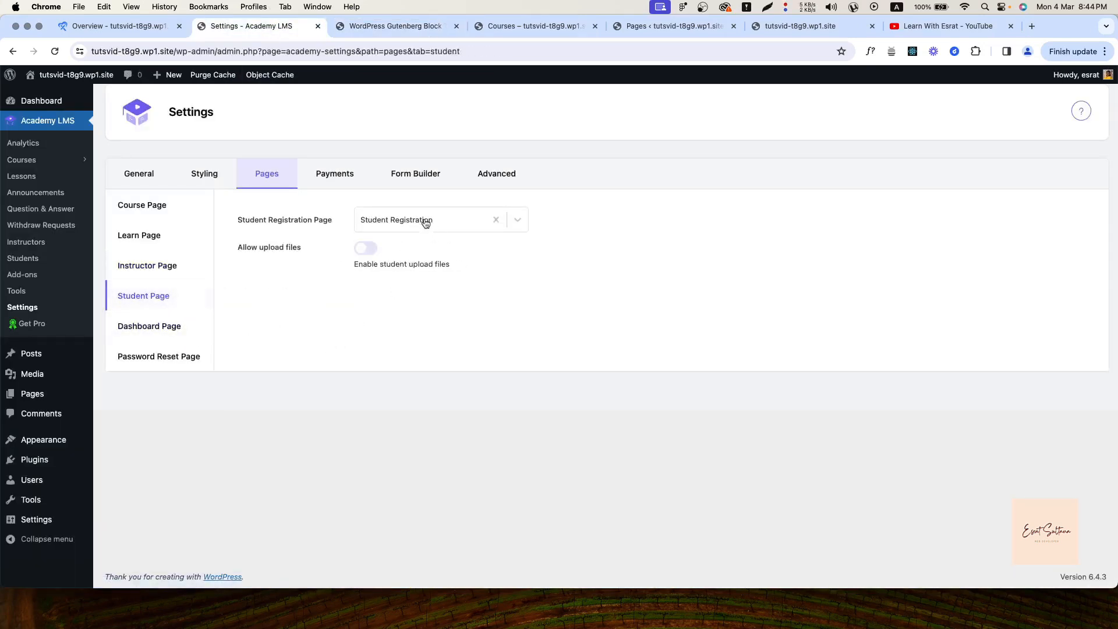
pyautogui.click(369, 251)
pyautogui.click(366, 249)
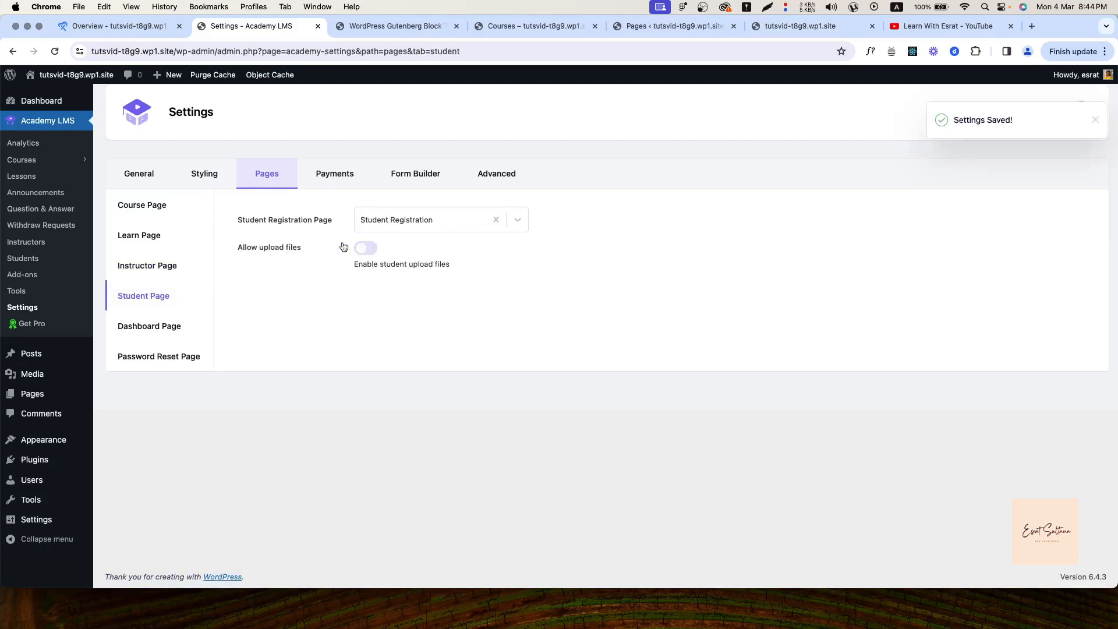
pyautogui.click(154, 325)
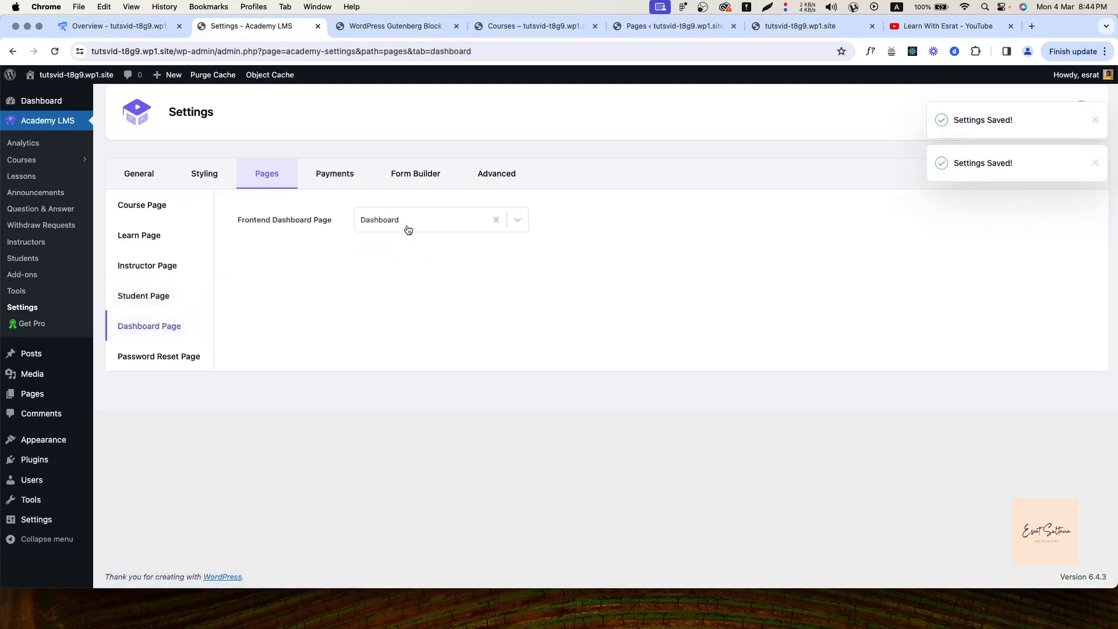
pyautogui.click(168, 356)
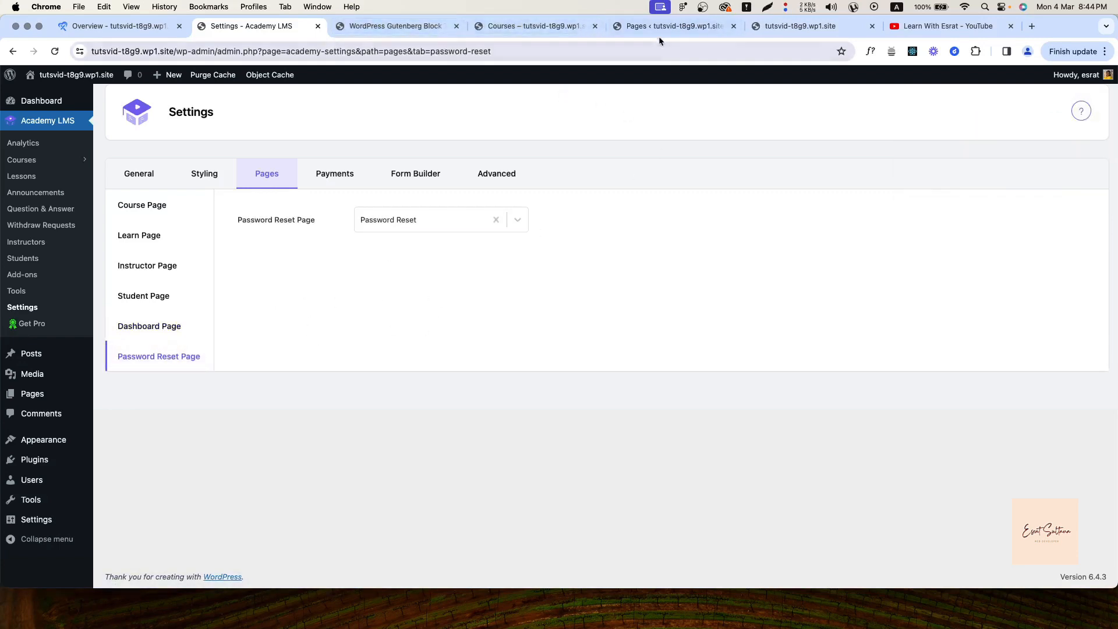
# Place the WordPress Pages tab before the settings tab and open the Dashboard page in a new tab
pyautogui.moveTo(658, 32); pyautogui.dragTo(243, 26)
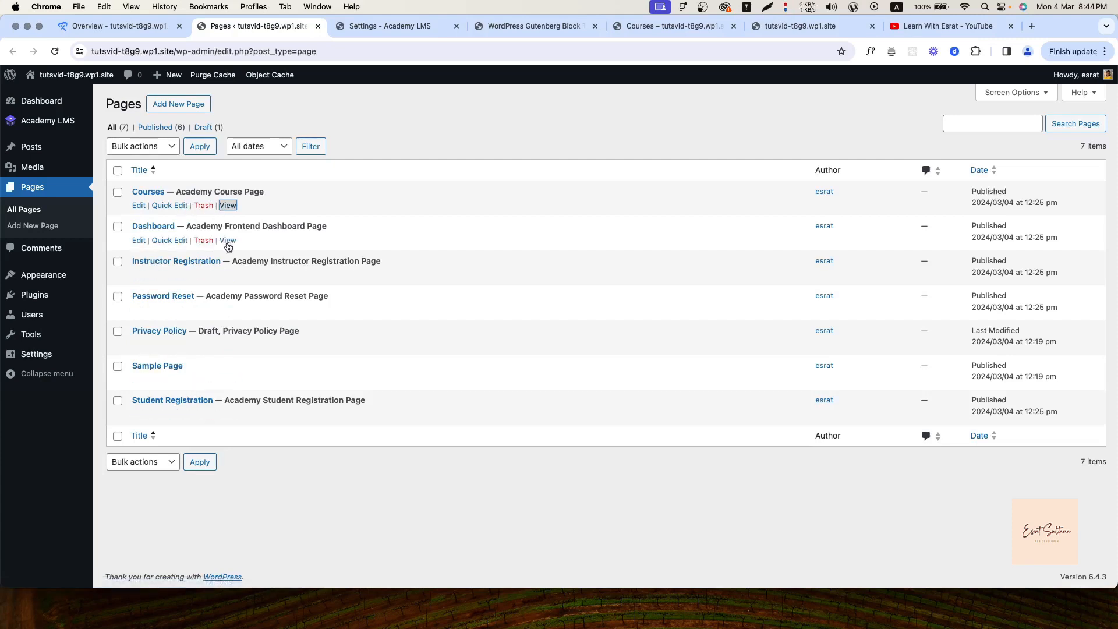
pyautogui.rightClick(228, 243)
pyautogui.click(256, 255)
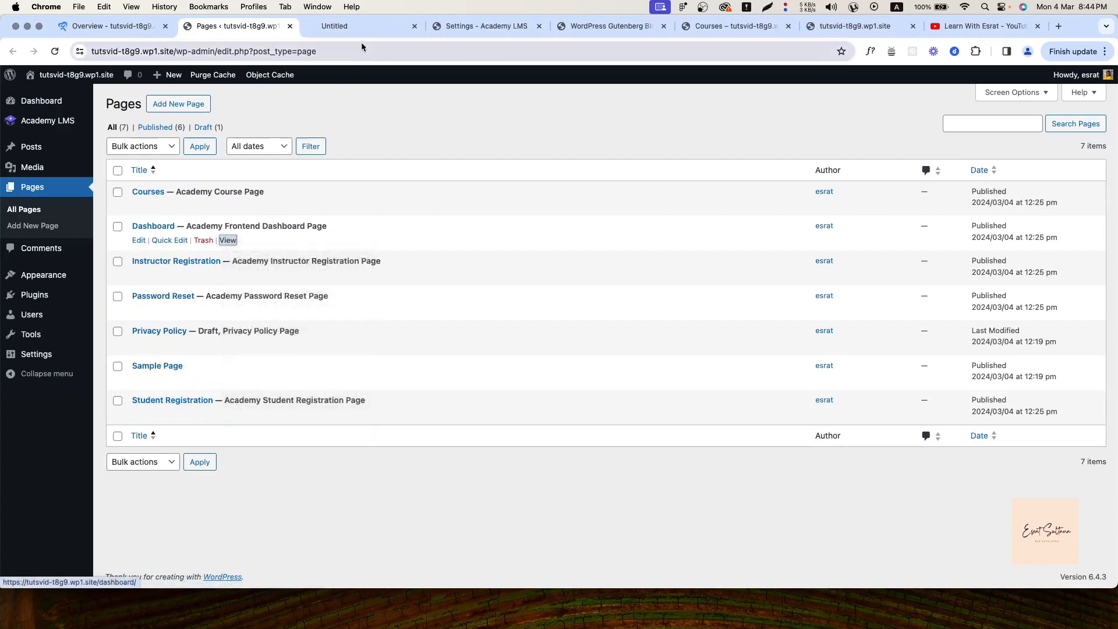
pyautogui.click(358, 27)
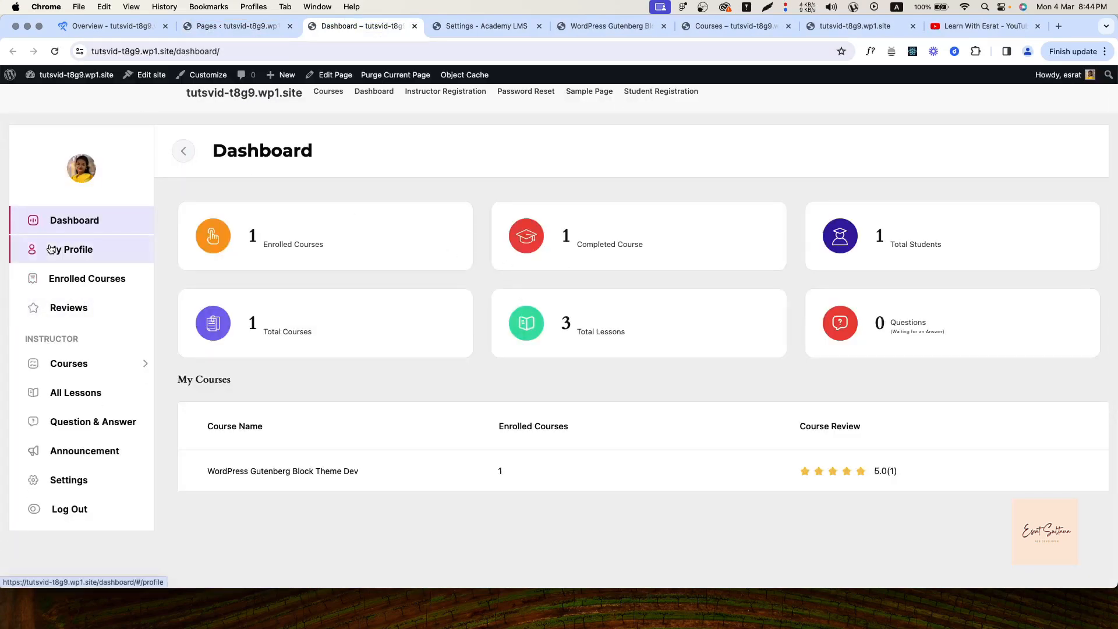
# Look through the frontend dashboard's My Profile, Enrolled Courses, Reviews and Courses sections
pyautogui.click(75, 249)
pyautogui.click(85, 280)
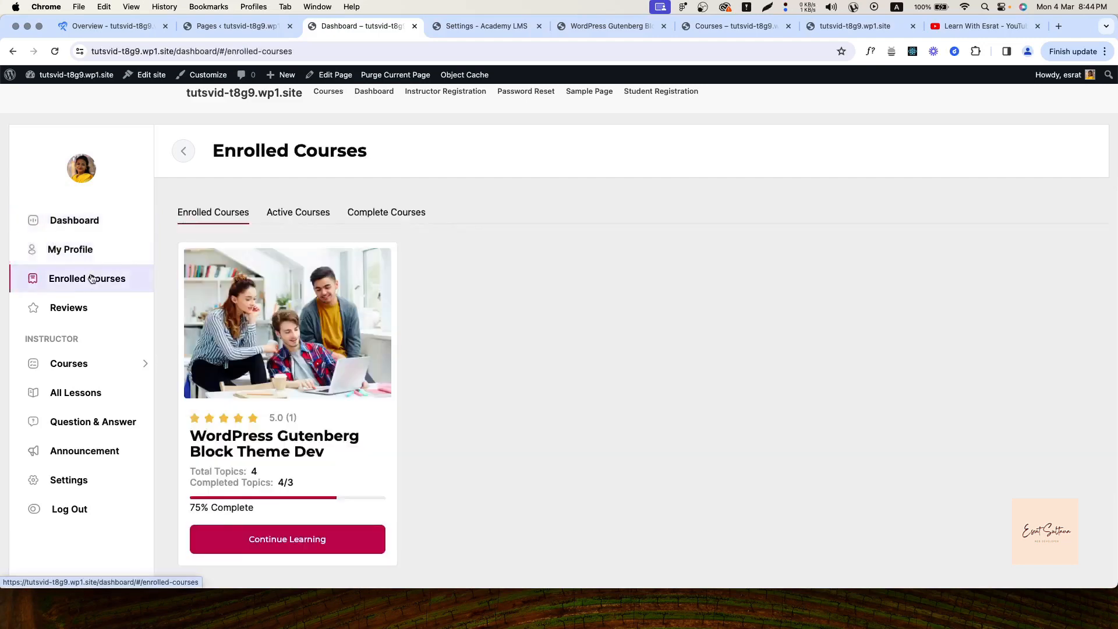
pyautogui.click(77, 312)
pyautogui.click(62, 367)
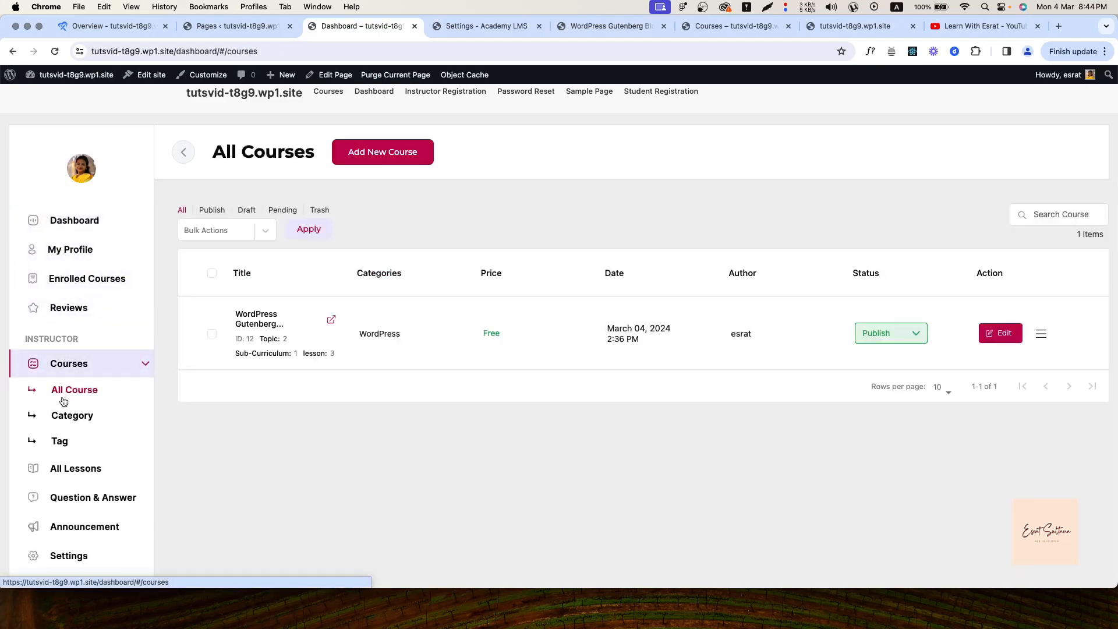
pyautogui.scroll(-4, 58, 436)
pyautogui.scroll(3, 64, 396)
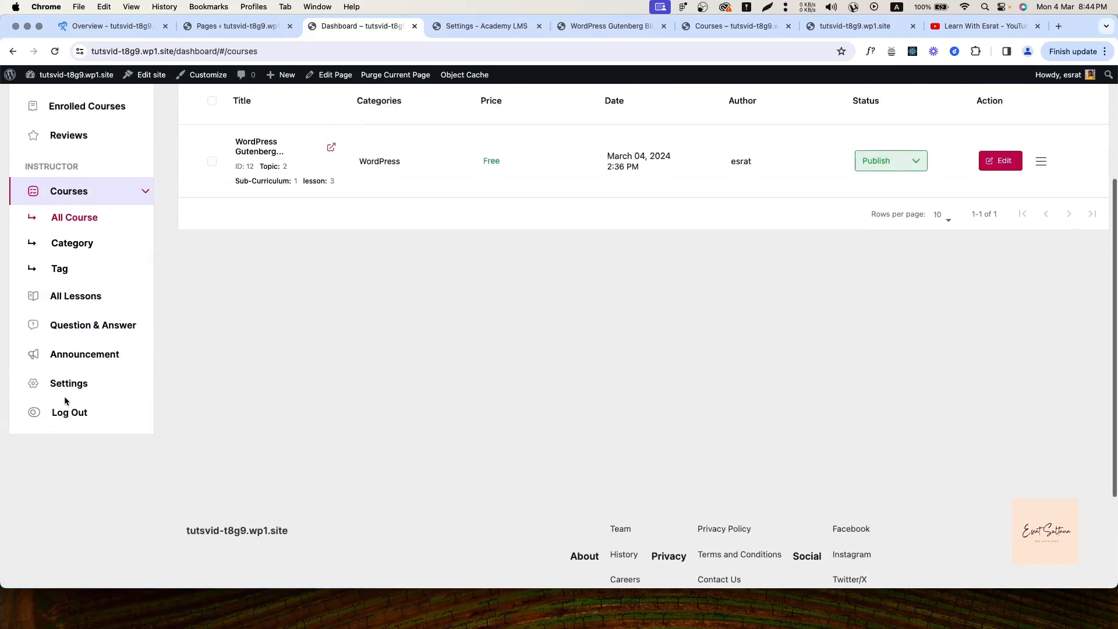
# Review the frontend dashboard's All Lessons, Announcement, Question & Answer and Settings sections, including the withdraw methods
pyautogui.click(84, 332)
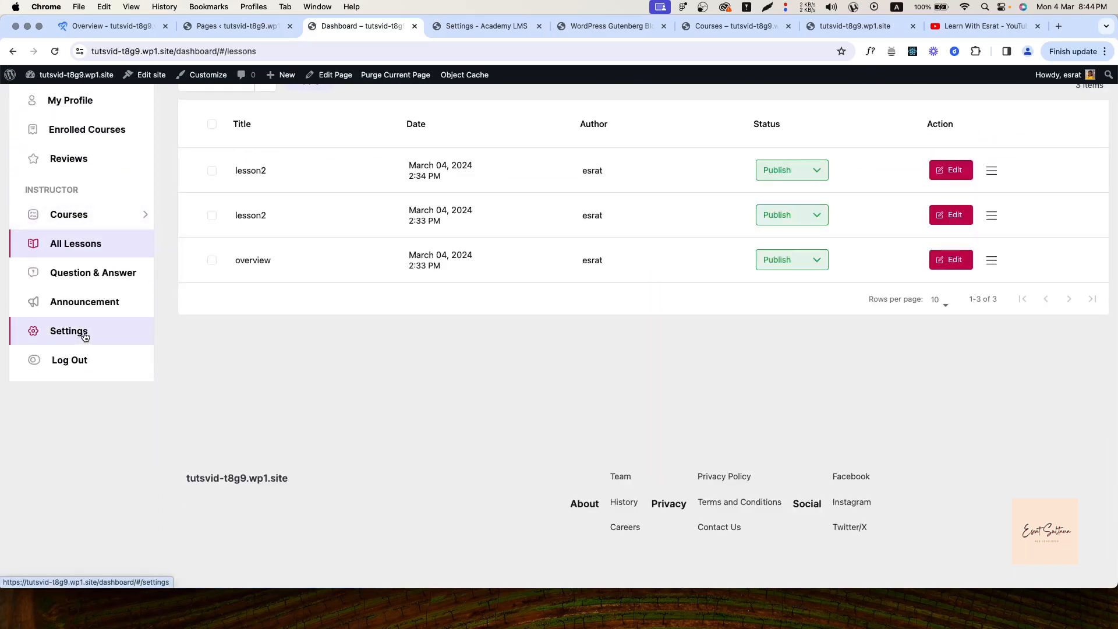
pyautogui.click(115, 298)
pyautogui.click(130, 274)
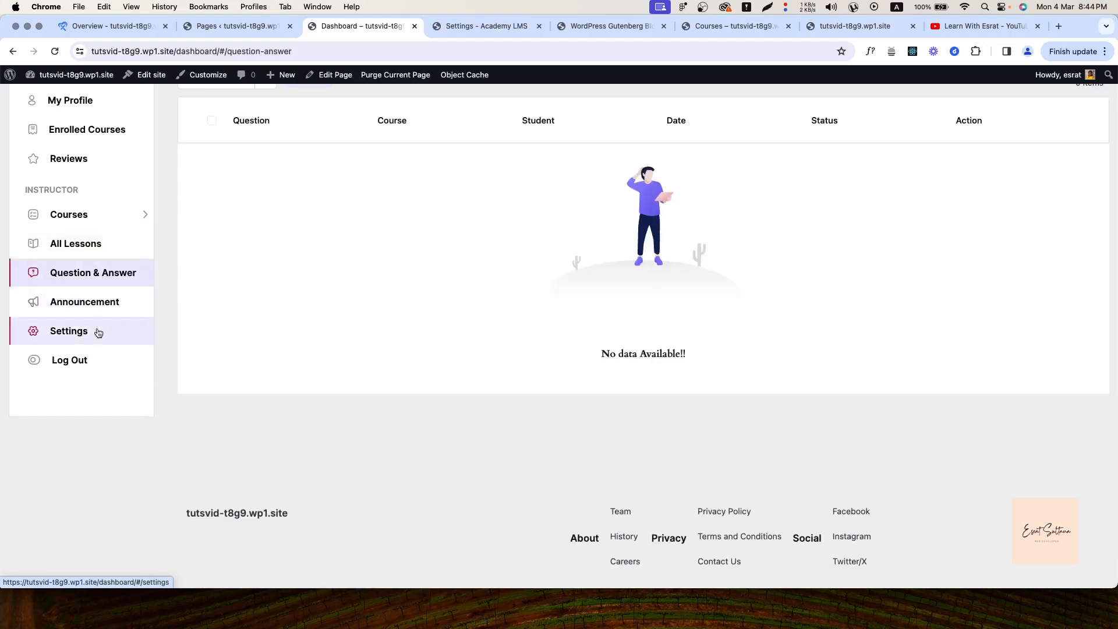
pyautogui.click(95, 330)
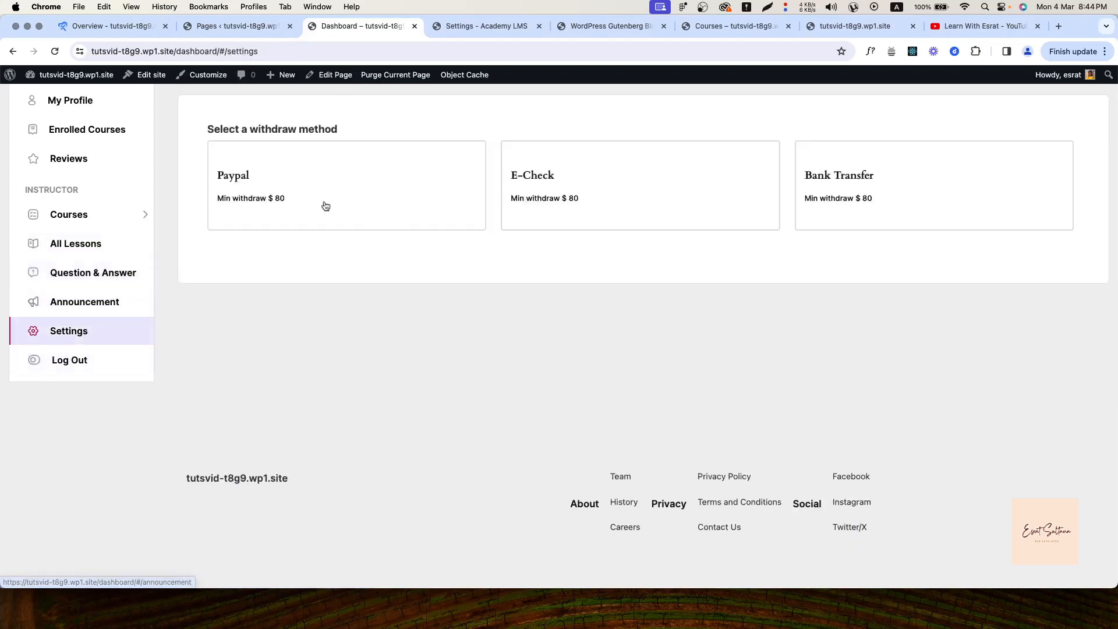
pyautogui.scroll(3, 323, 209)
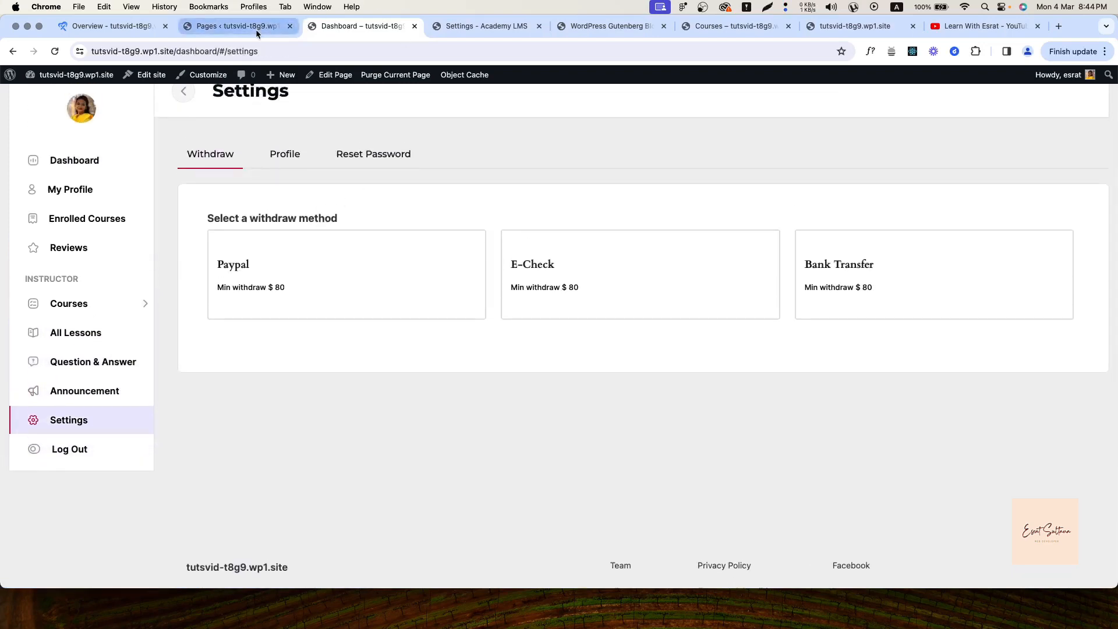
# View the Instructor Registration page in a new tab from the WordPress Pages list
pyautogui.click(236, 25)
pyautogui.rightClick(227, 277)
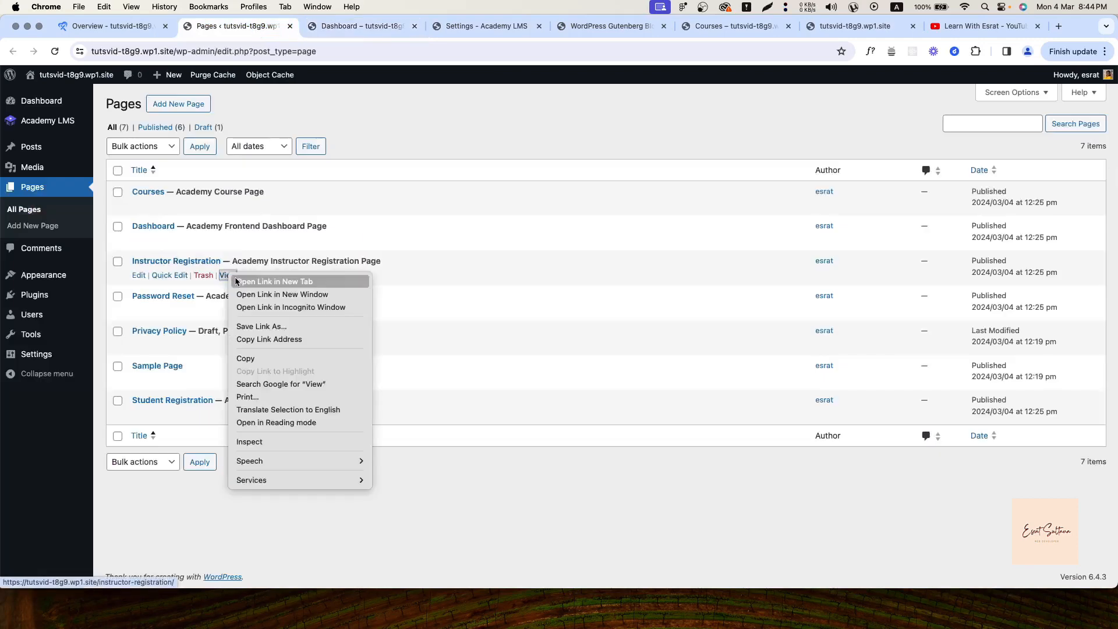
pyautogui.click(262, 280)
pyautogui.click(423, 27)
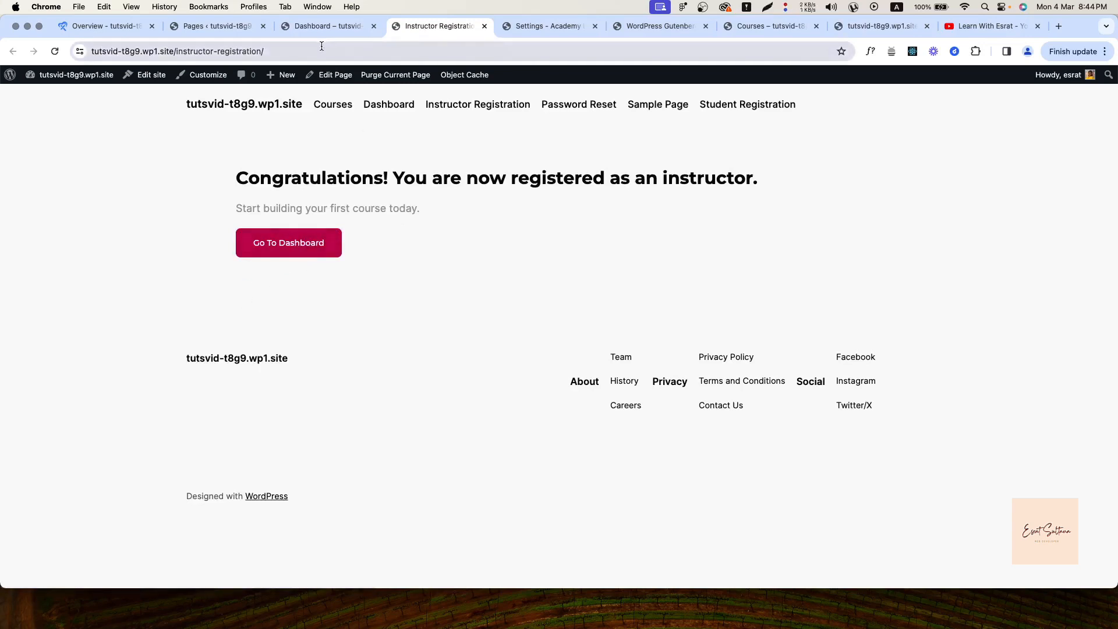
# View the Password Reset page in a new tab from the Pages list and close it
pyautogui.click(221, 28)
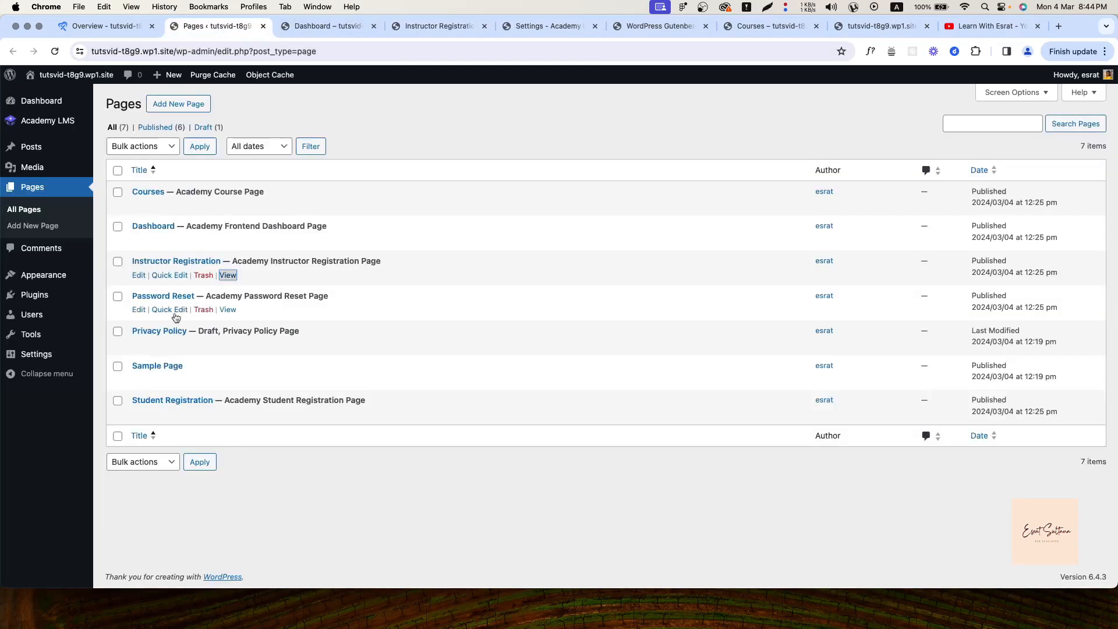
pyautogui.rightClick(223, 311)
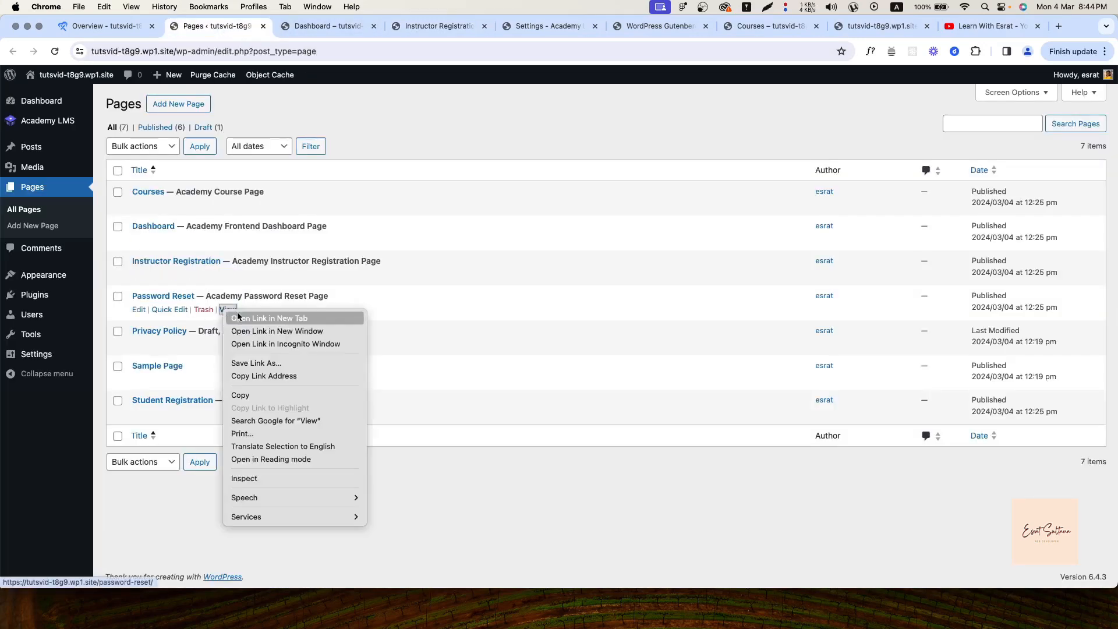
pyautogui.click(236, 318)
pyautogui.click(484, 32)
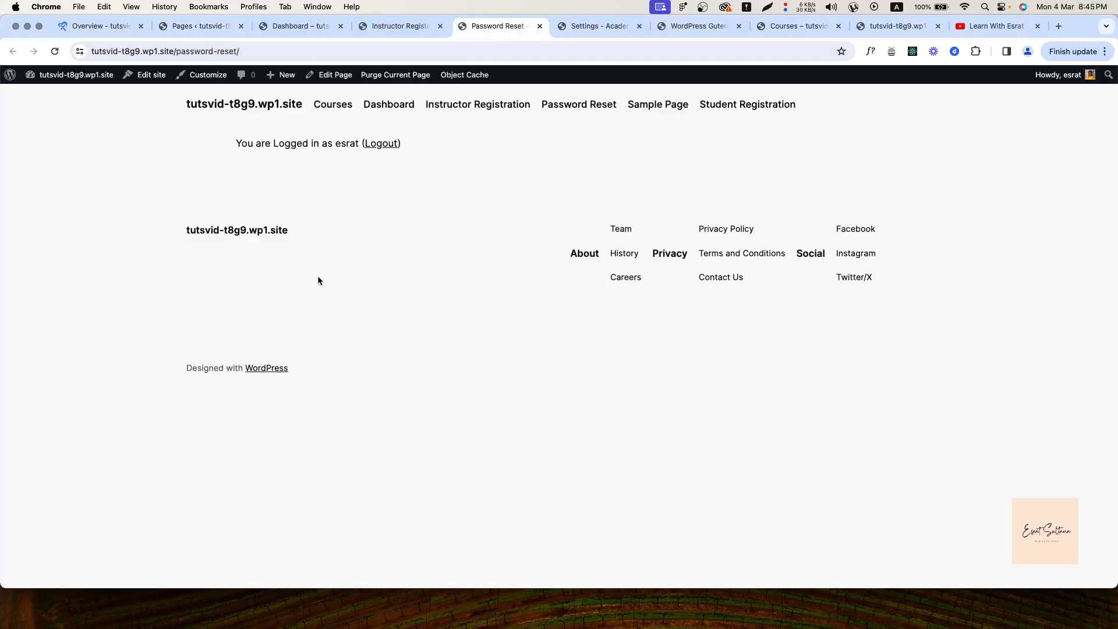
pyautogui.click(540, 26)
# View the Student Registration page in a new tab from the Pages list
pyautogui.click(204, 26)
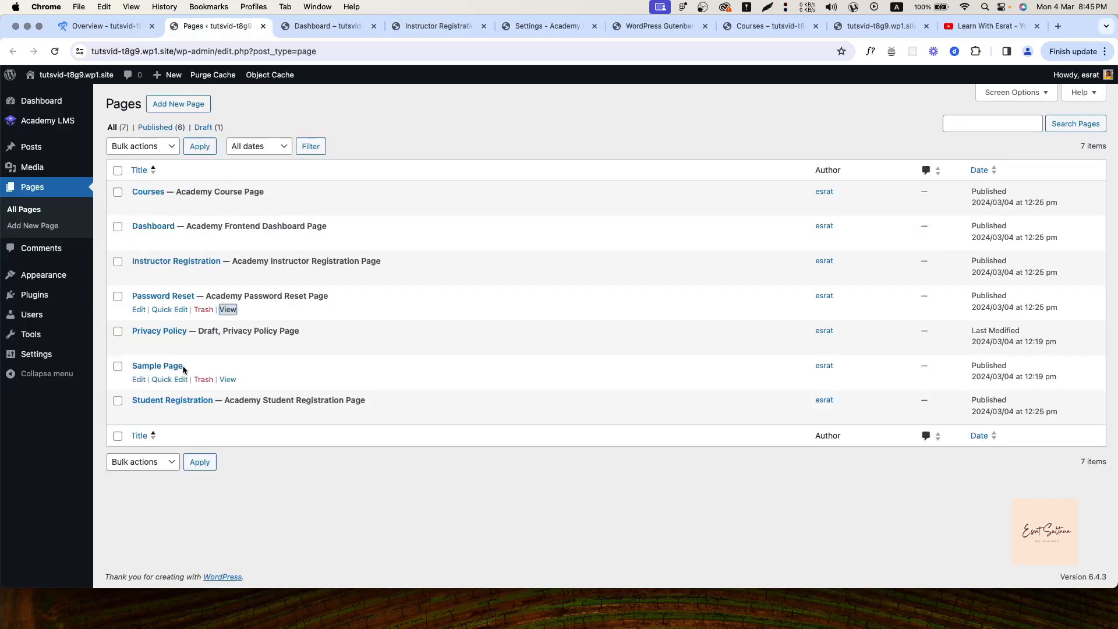
pyautogui.rightClick(229, 415)
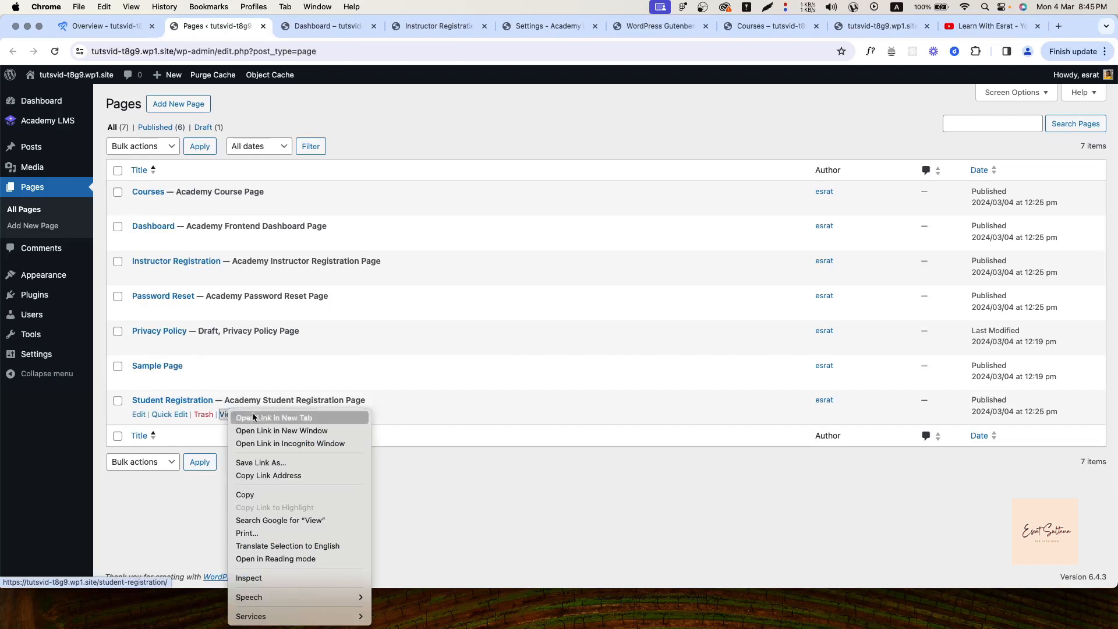
pyautogui.click(254, 418)
pyautogui.click(497, 26)
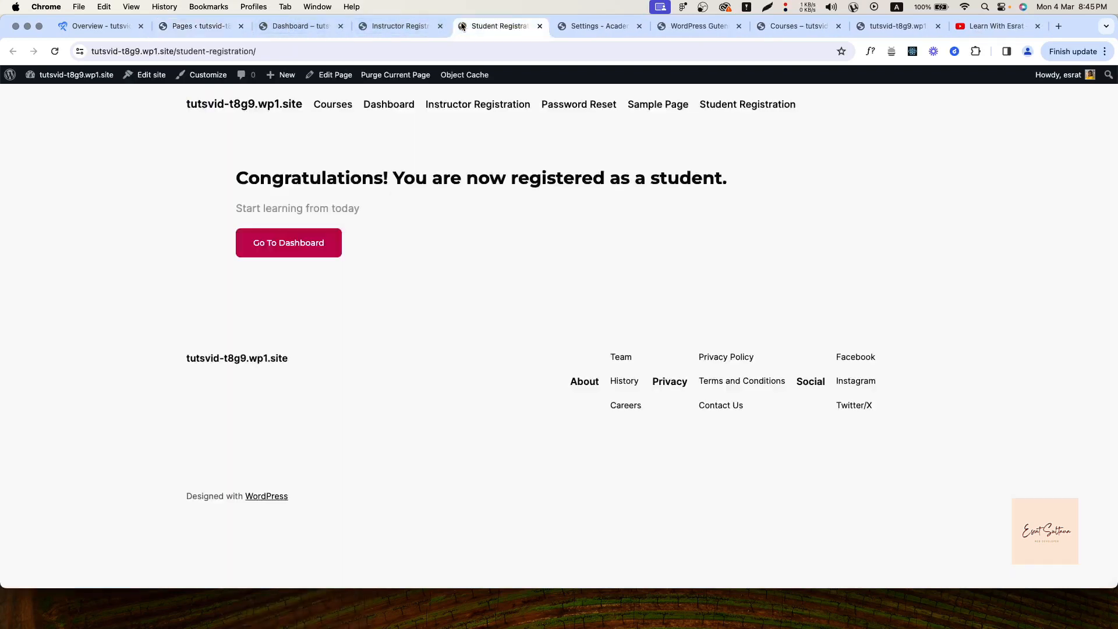
# Open the Student Registration page's address in an incognito window to view its form while logged out
pyautogui.click(430, 48)
pyautogui.press('super+c')
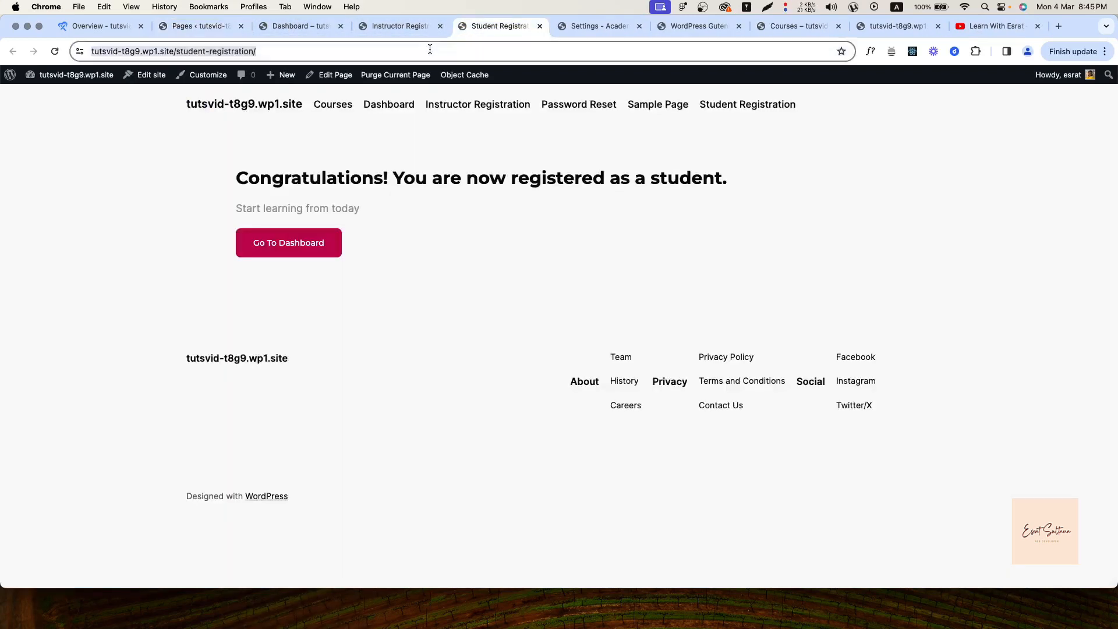
pyautogui.click(1092, 51)
pyautogui.click(892, 166)
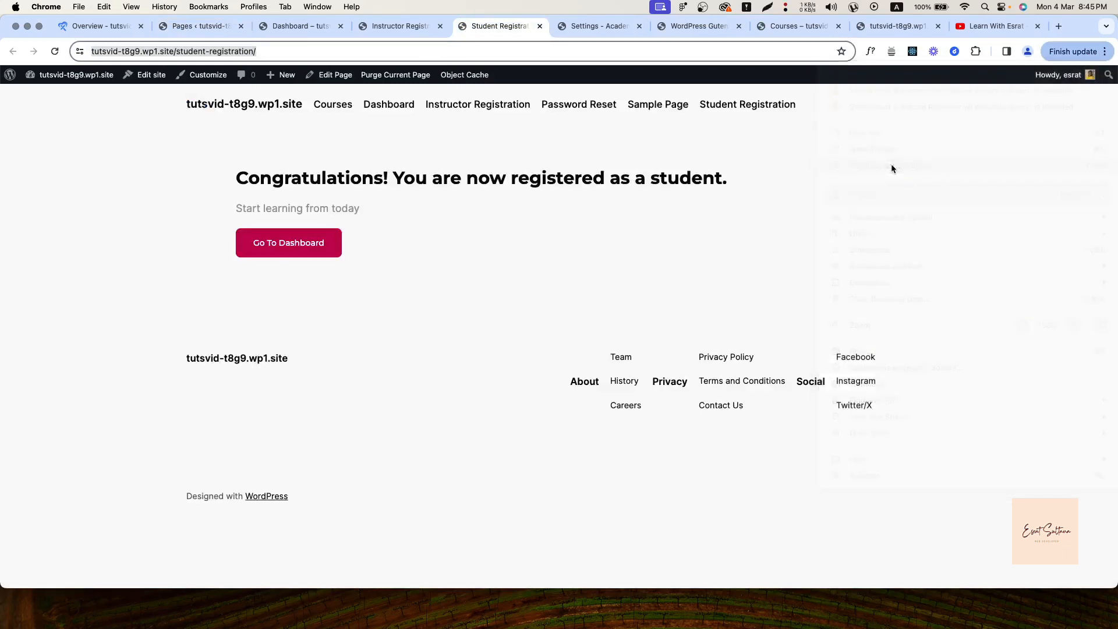
pyautogui.press('super+v')
pyautogui.press('Return')
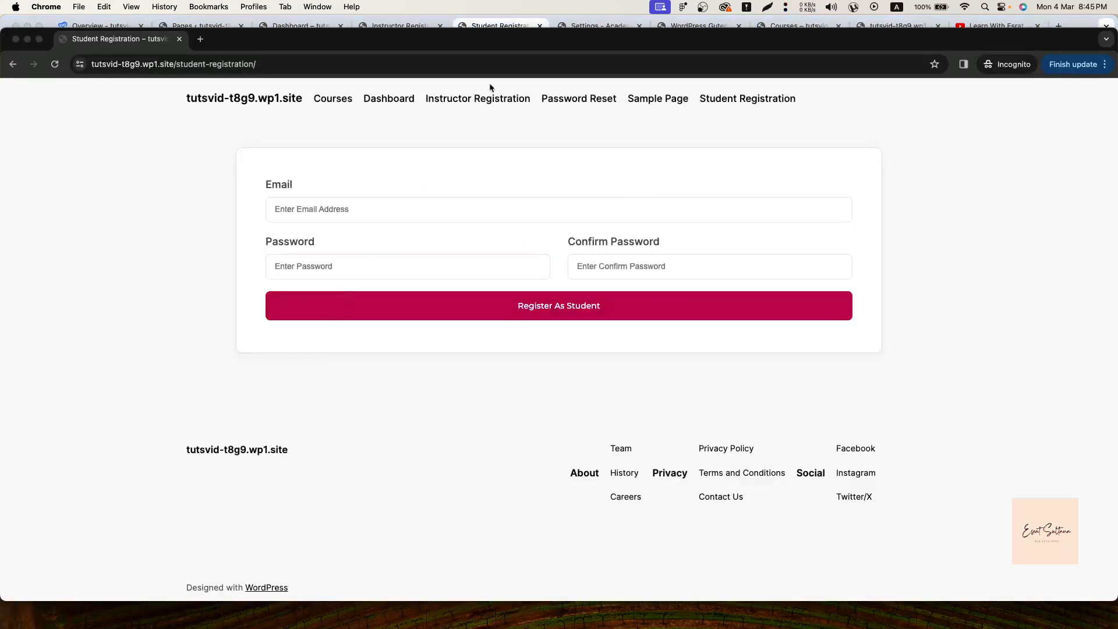
# View the logged-out versions of the Instructor Registration and Dashboard pages
pyautogui.click(466, 99)
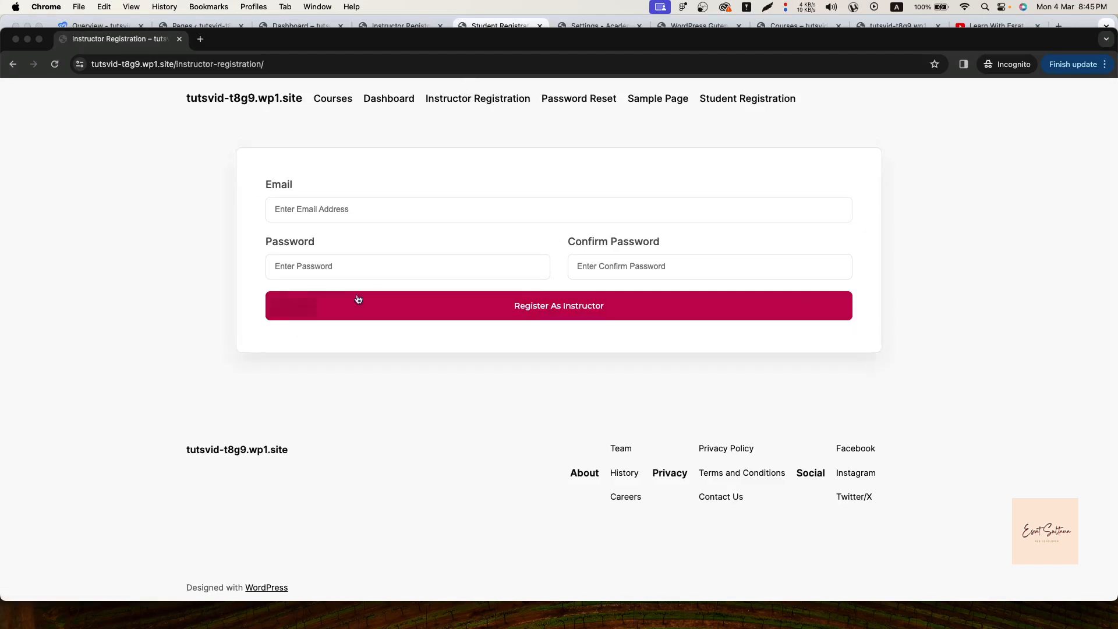
pyautogui.click(388, 99)
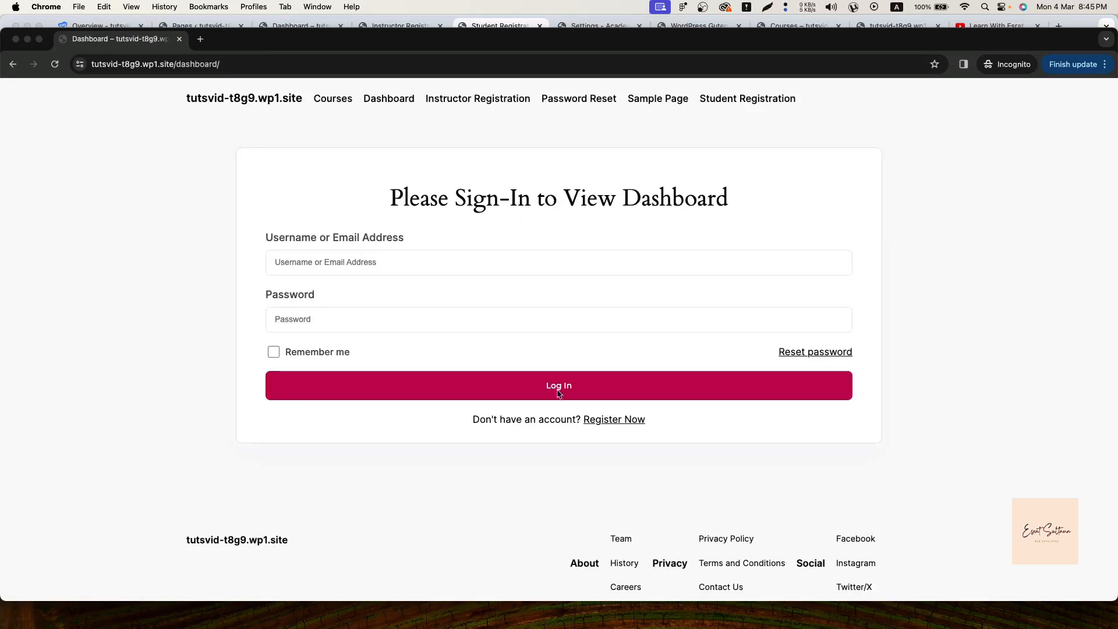
# View the logged-out Password Reset page and close the incognito window
pyautogui.click(589, 103)
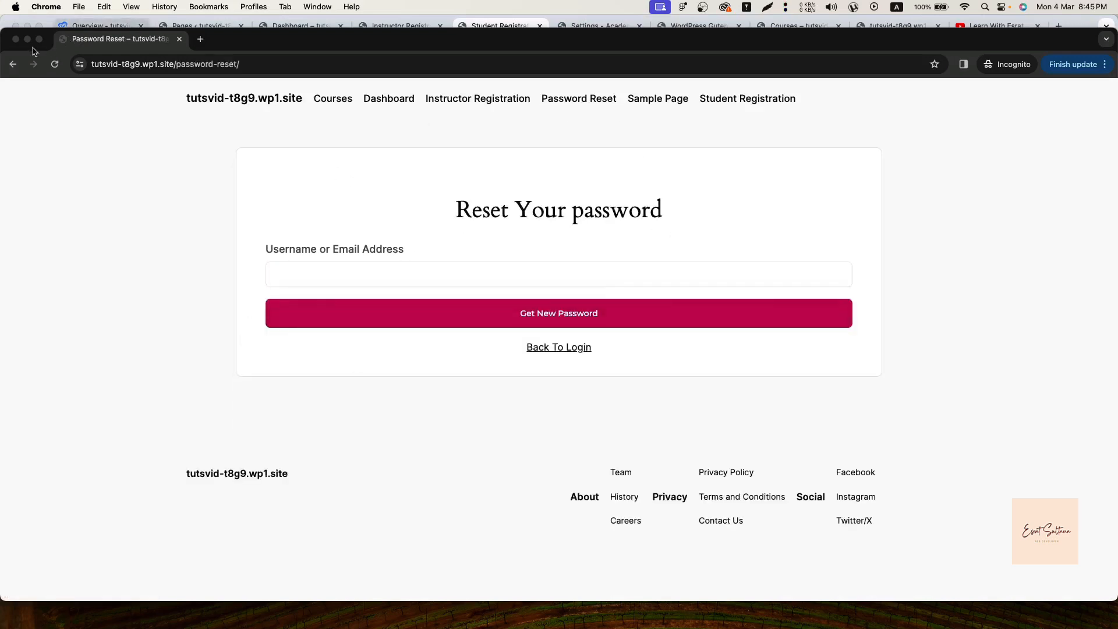
pyautogui.click(16, 39)
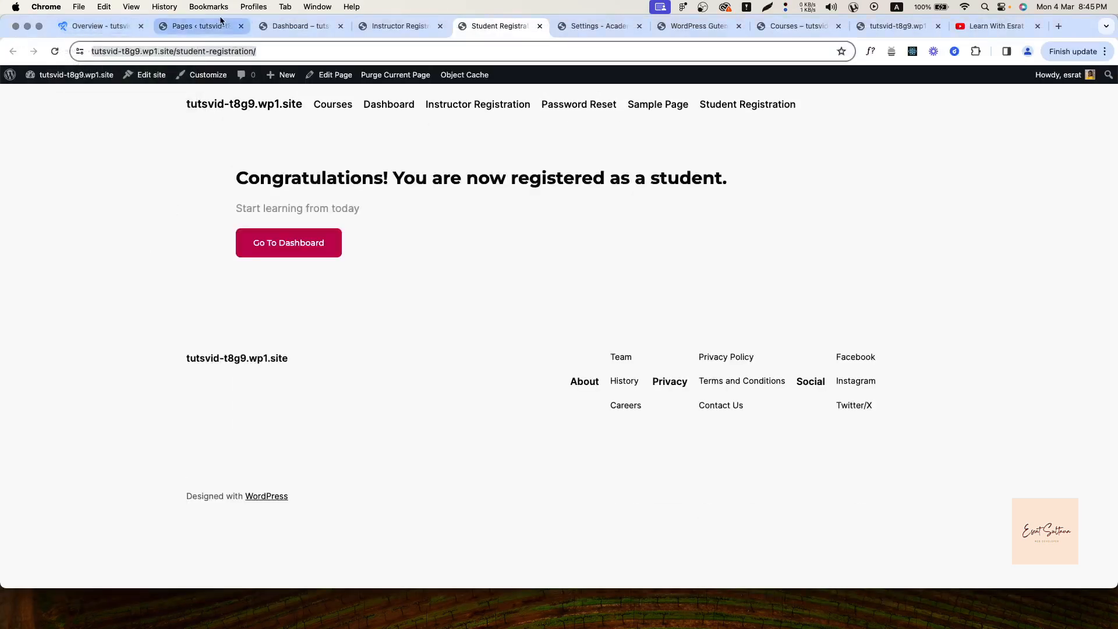
# Look over the open Pages list, Instructor Registration page and frontend Dashboard settings page
pyautogui.click(201, 25)
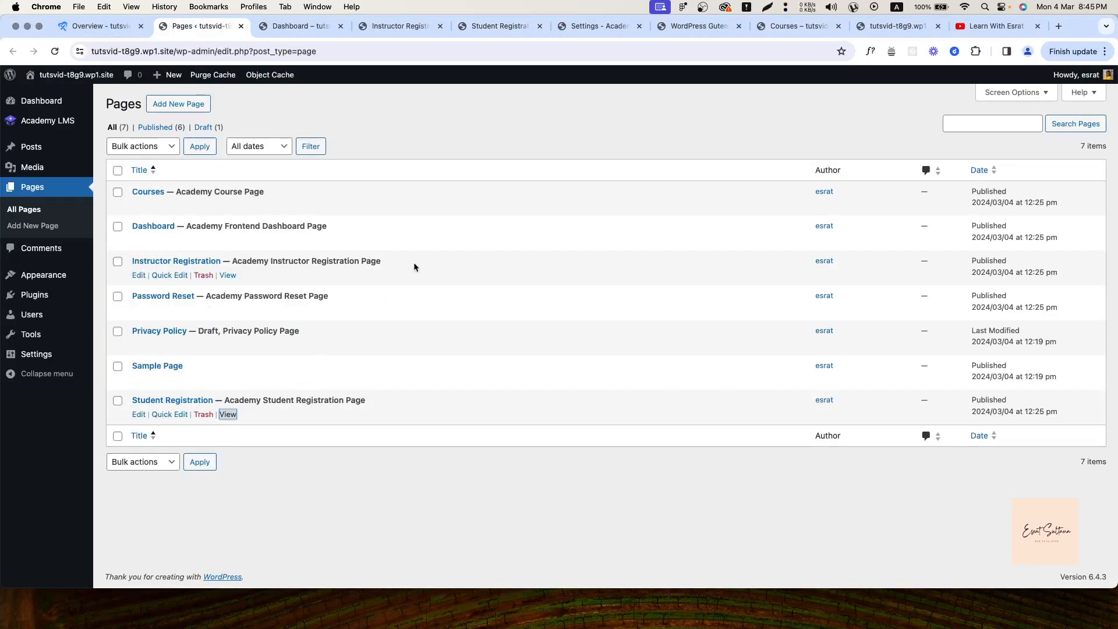
pyautogui.click(400, 26)
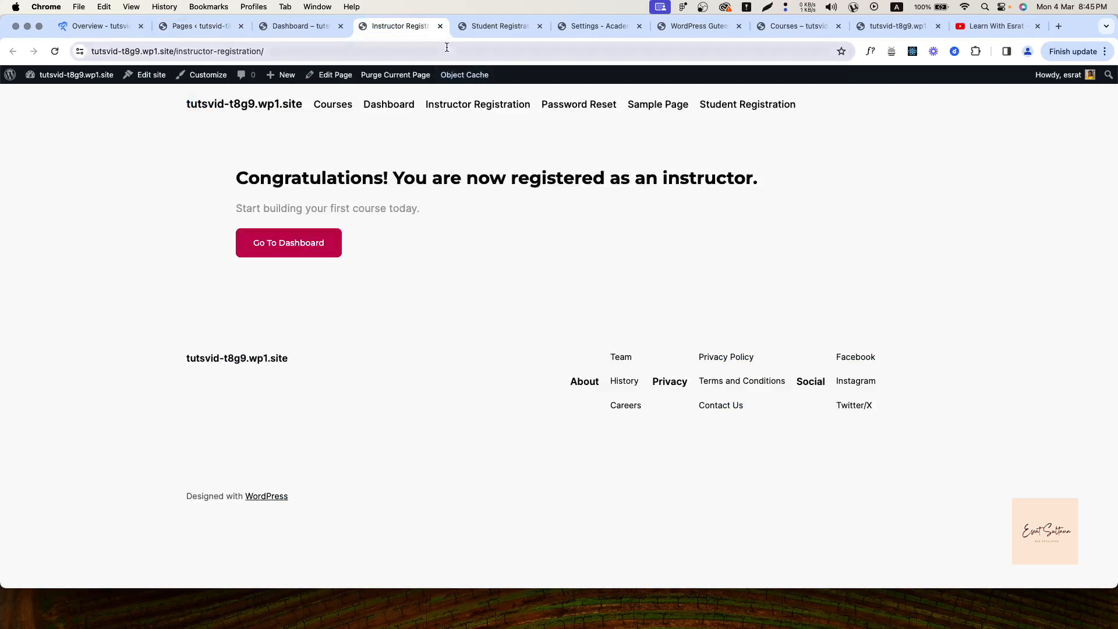
pyautogui.click(298, 29)
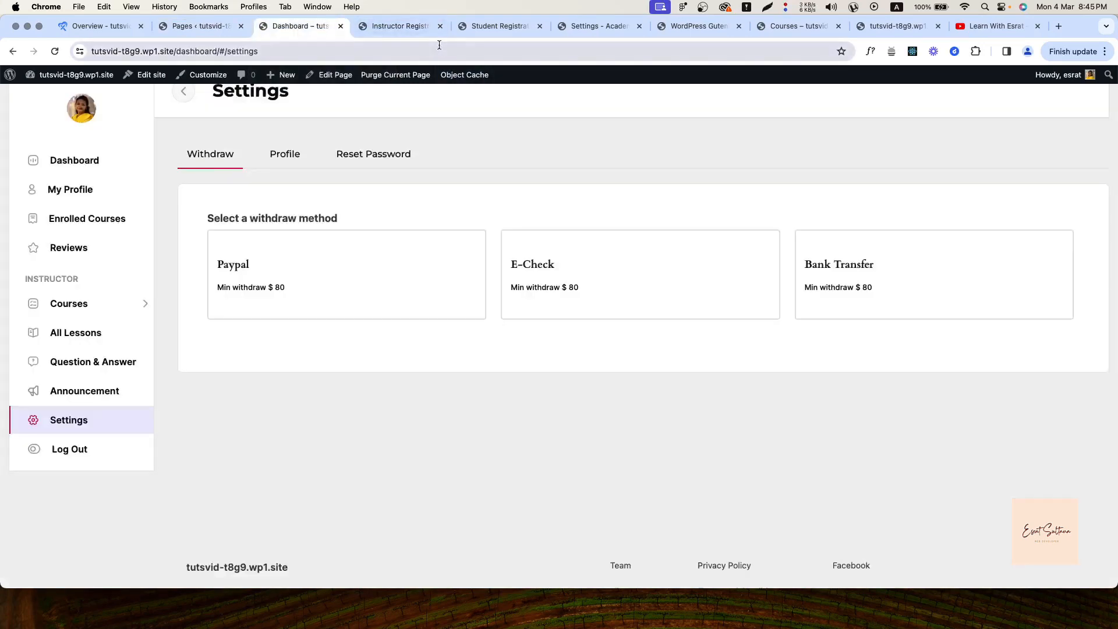
# Check the eCommerce engine selection in the Academy LMS Payments settings, keeping WooCommerce
pyautogui.click(578, 26)
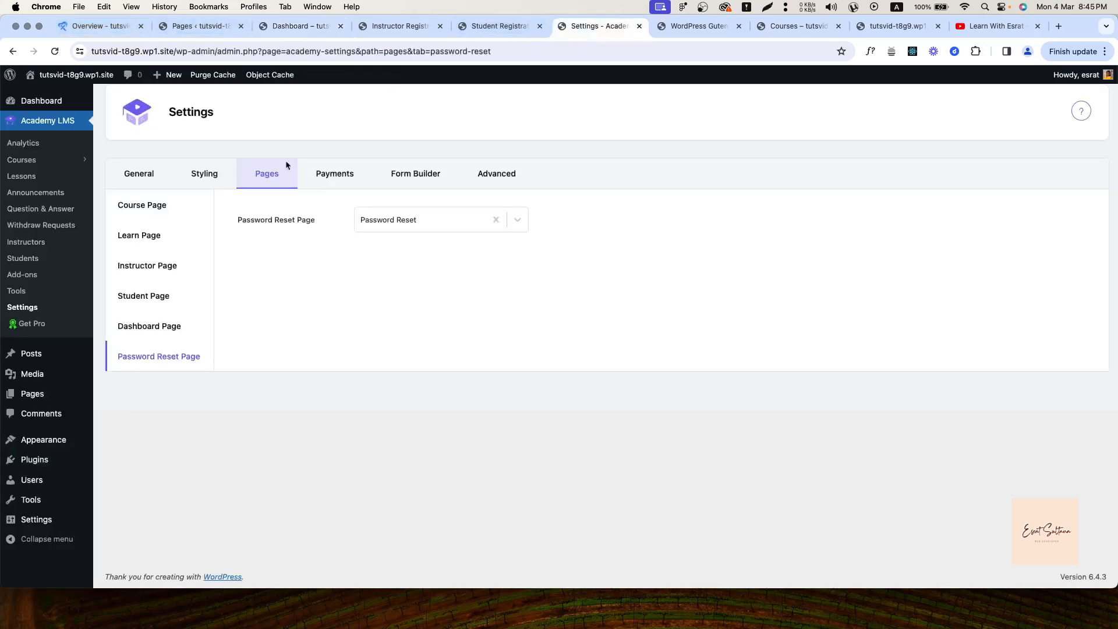
pyautogui.click(350, 181)
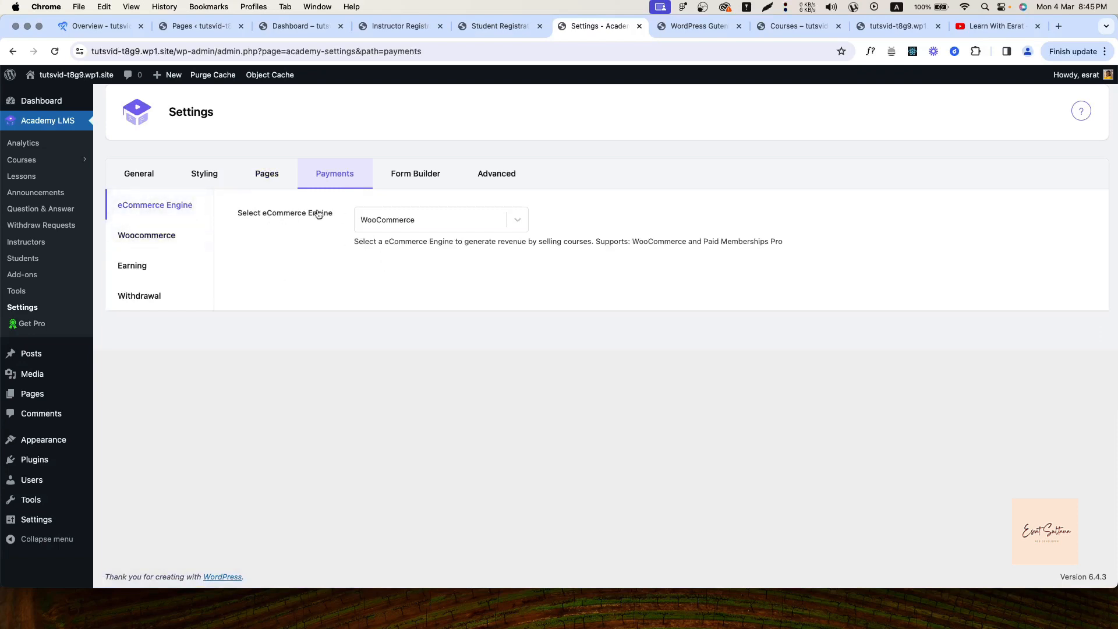
pyautogui.click(378, 225)
pyautogui.click(307, 280)
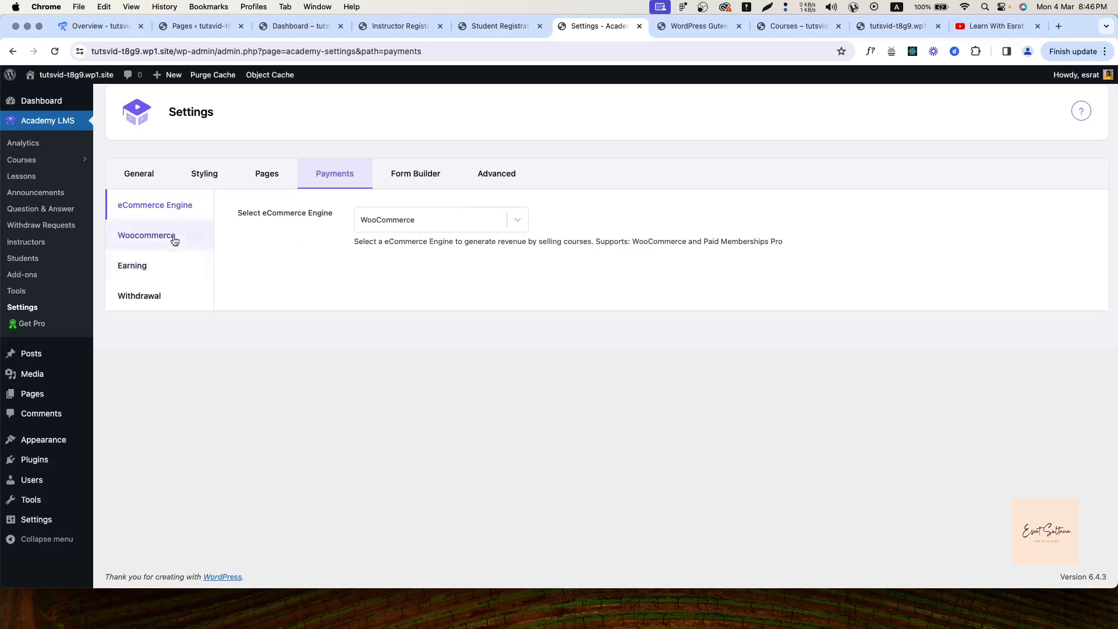
# Examine the WooCommerce payment options for course products, login before enrolment, order completion and dashboard links
pyautogui.click(146, 235)
pyautogui.scroll(-3, 257, 368)
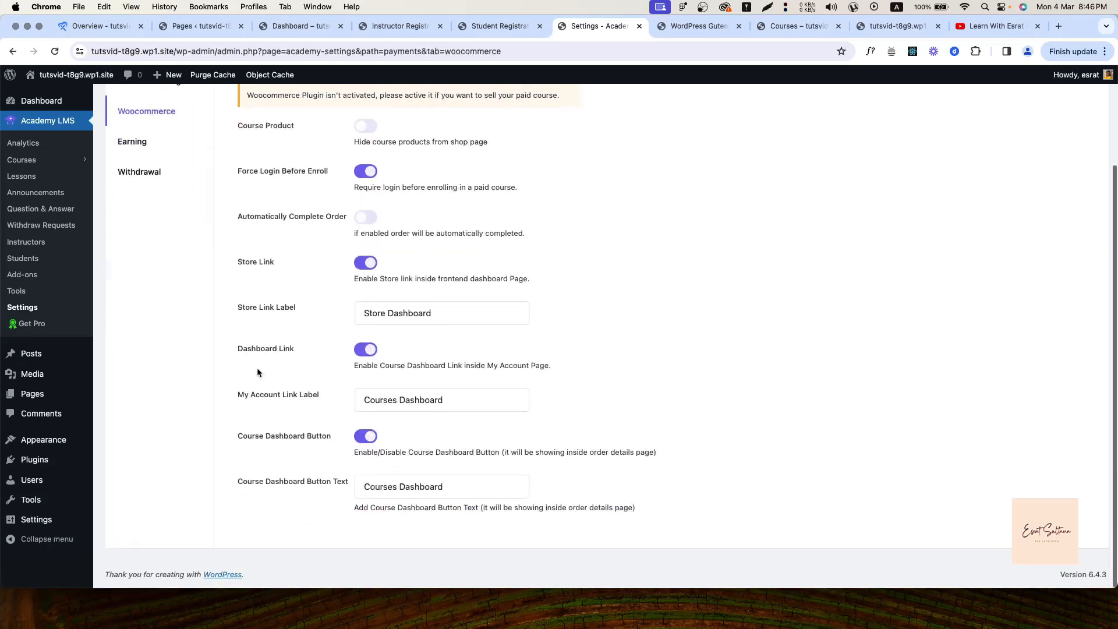
pyautogui.scroll(3, 257, 368)
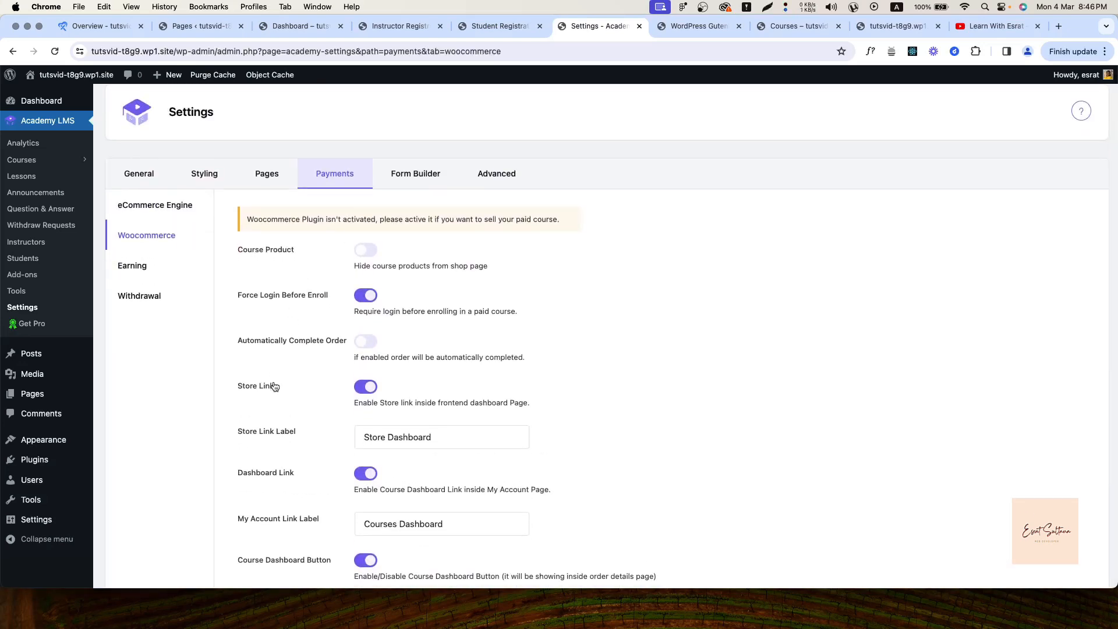
pyautogui.scroll(-3, 274, 387)
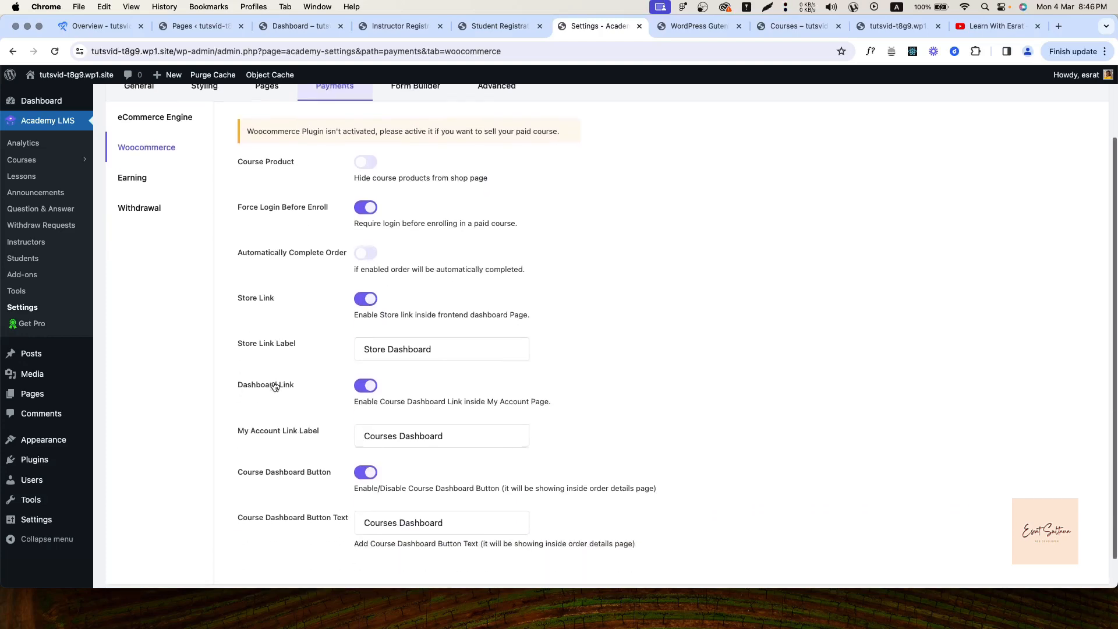
pyautogui.scroll(-2, 274, 387)
pyautogui.scroll(4, 274, 387)
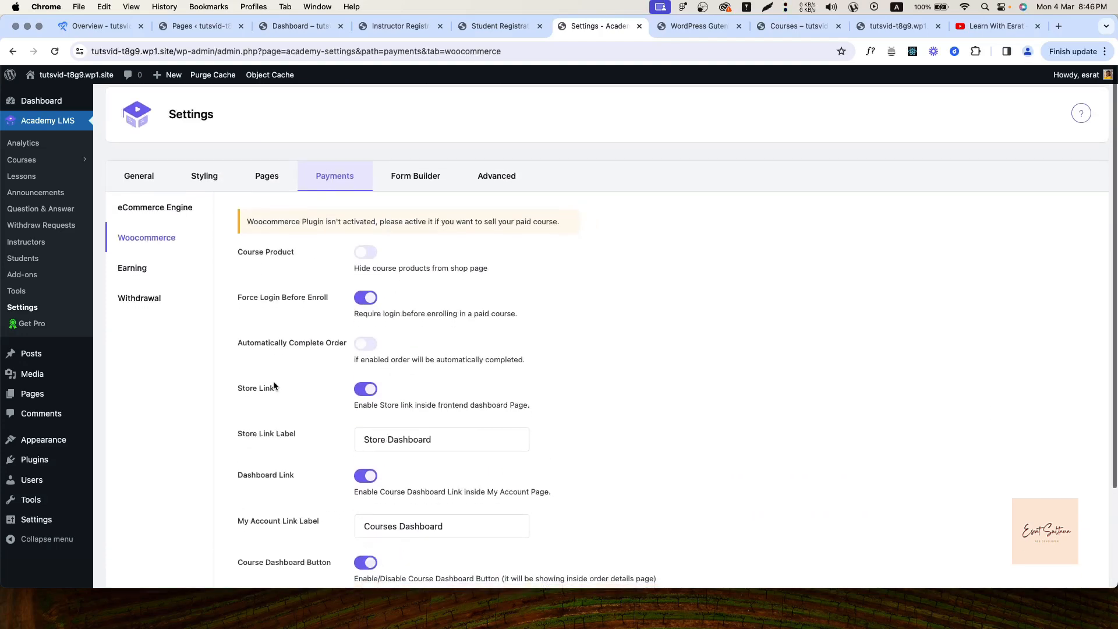
# Enable earning in the Payments settings and keep Percent as the fee deduction type
pyautogui.click(134, 266)
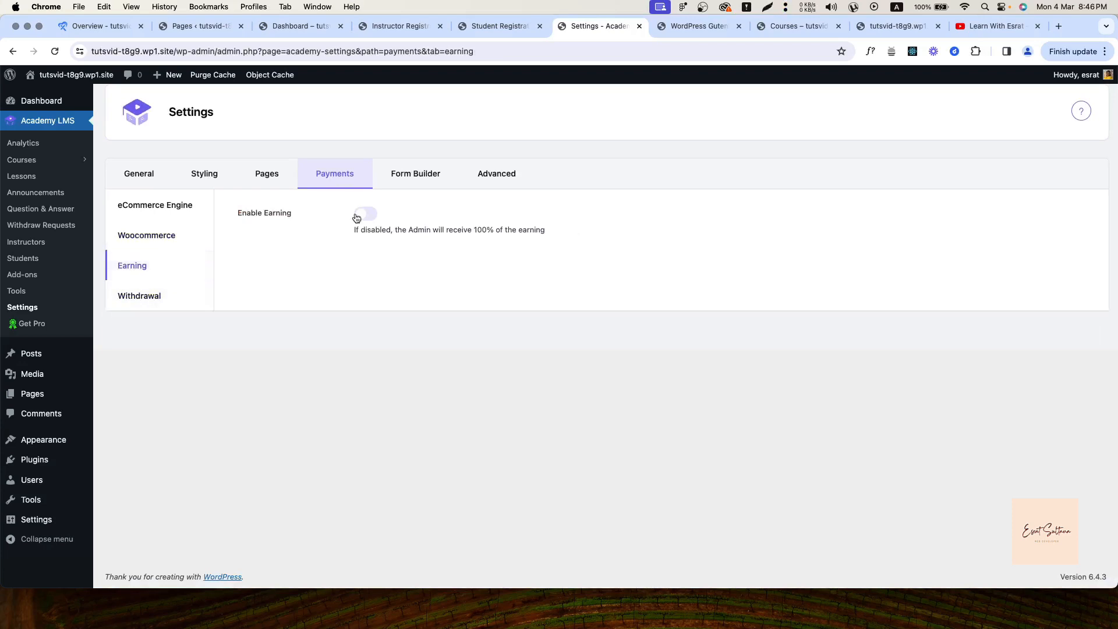
pyautogui.click(356, 218)
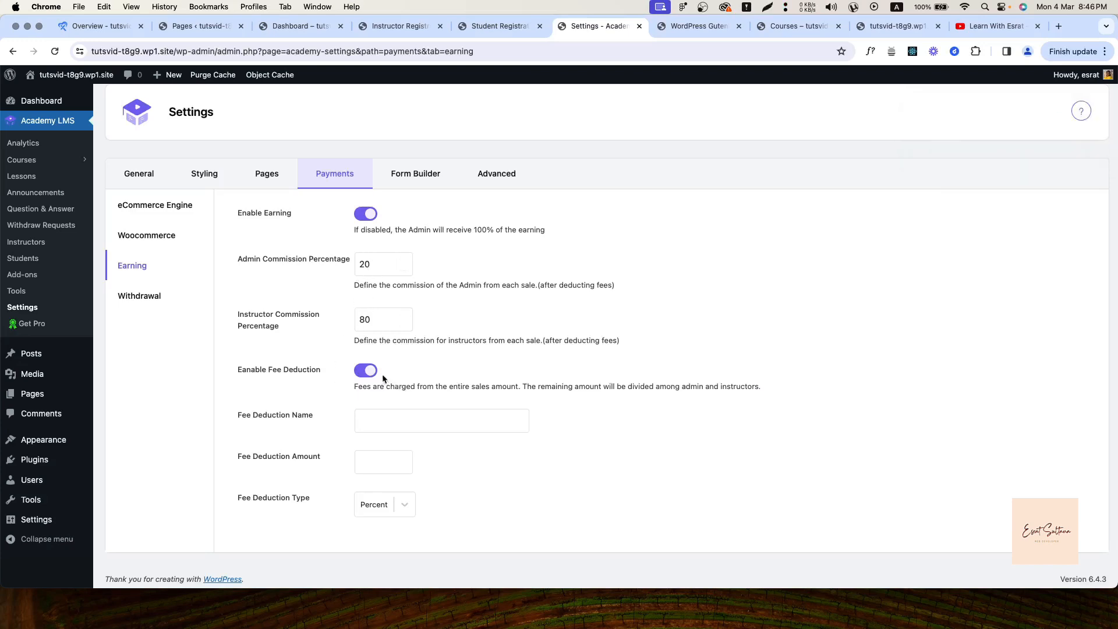
pyautogui.click(376, 425)
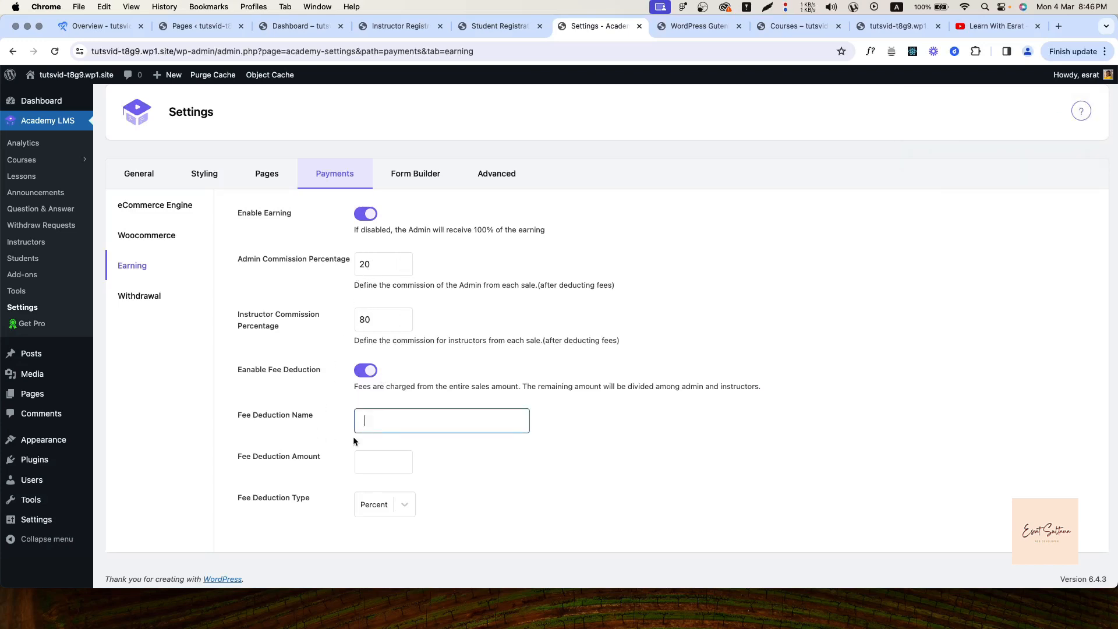
pyautogui.click(374, 463)
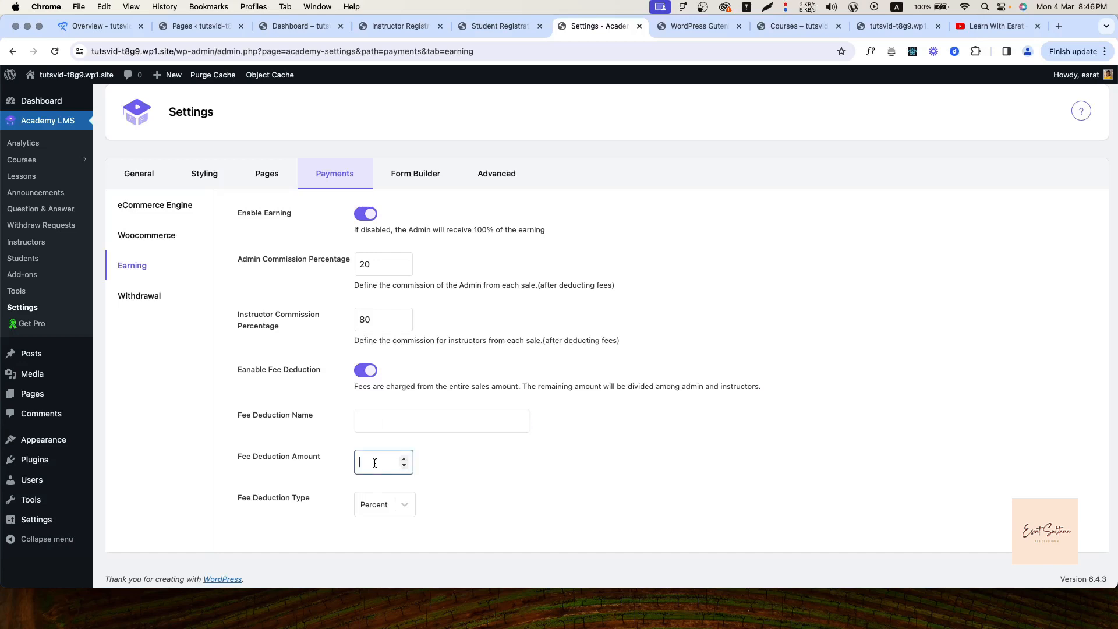
pyautogui.click(371, 503)
pyautogui.click(375, 537)
pyautogui.click(383, 507)
pyautogui.click(376, 555)
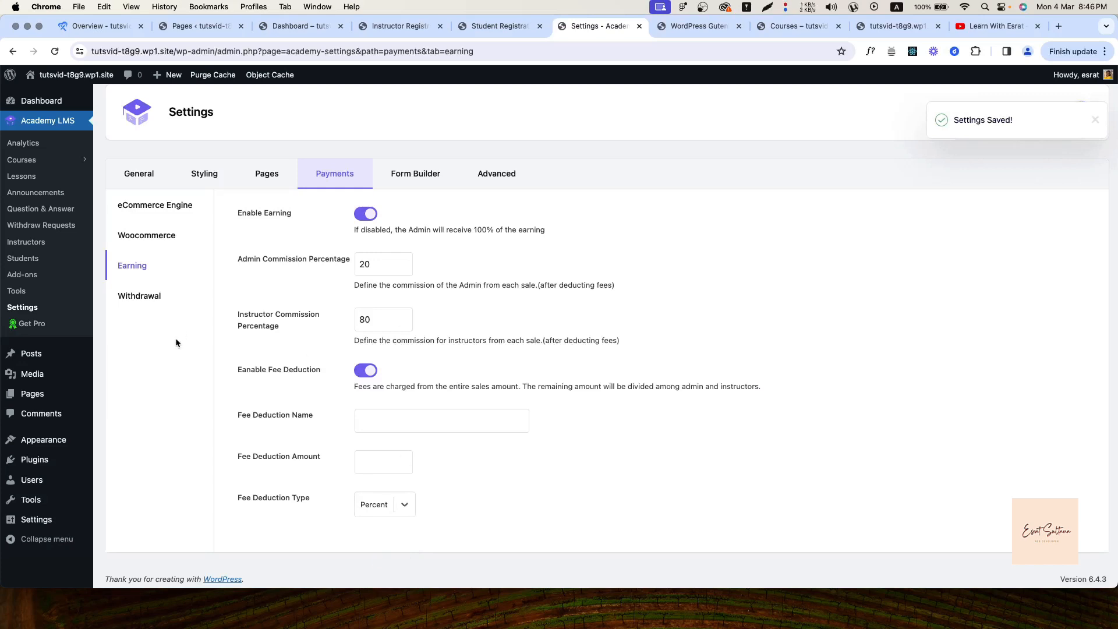
# Compare the minimum amount and methods in the Withdrawal settings with the withdraw options on the frontend dashboard
pyautogui.click(147, 296)
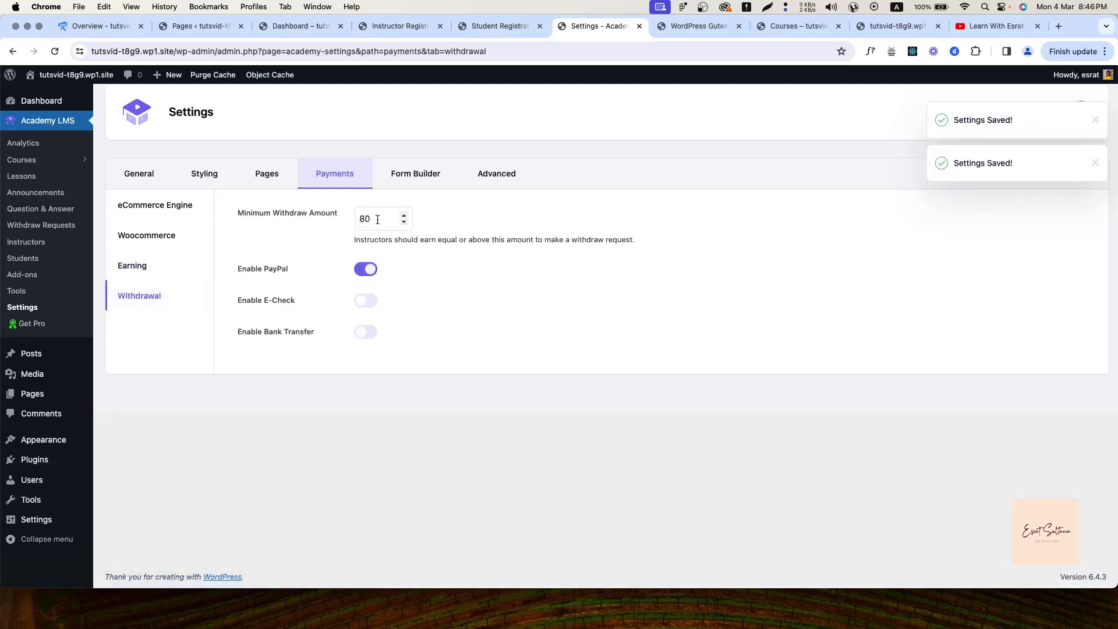
pyautogui.click(316, 24)
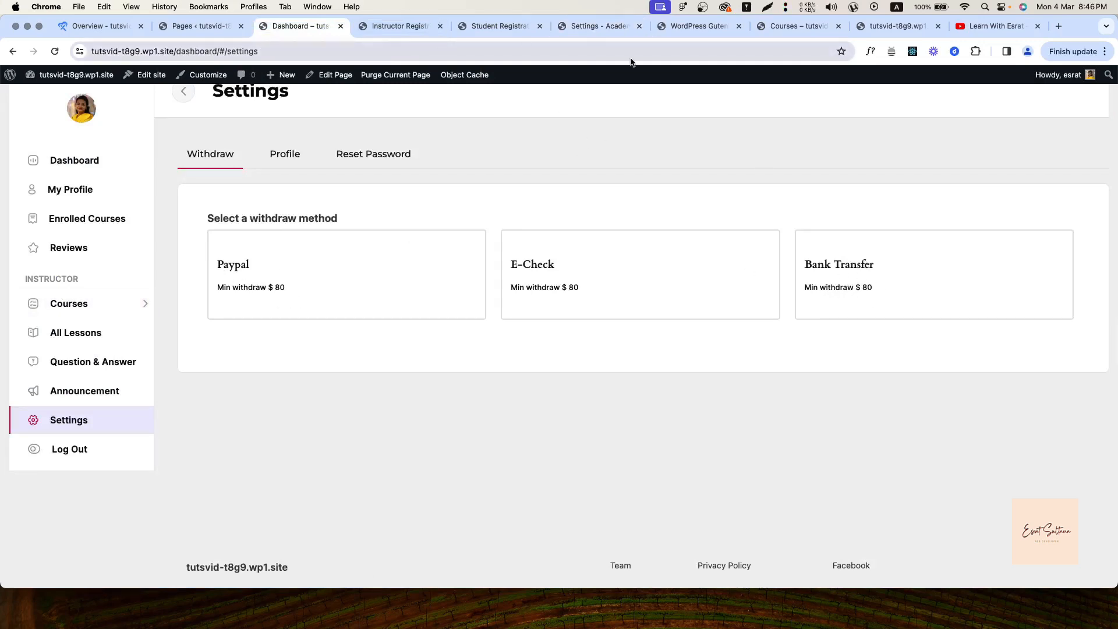
pyautogui.click(600, 25)
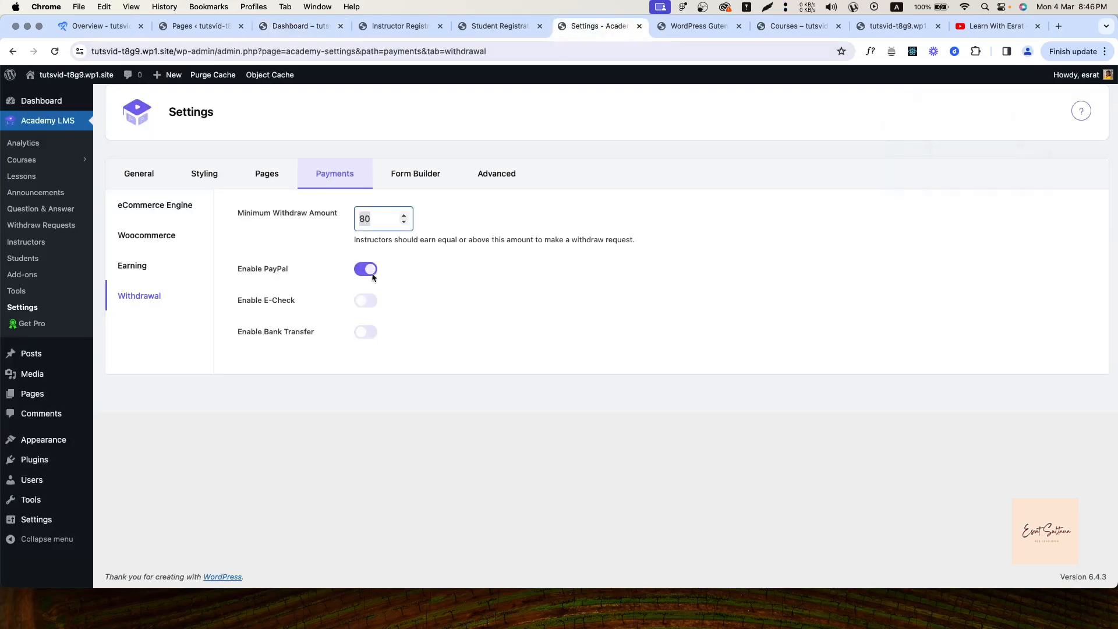
pyautogui.click(387, 225)
# Toggle the bank transfer and E-Check withdrawal methods on and off again, and switch PayPal off
pyautogui.click(363, 332)
pyautogui.click(376, 377)
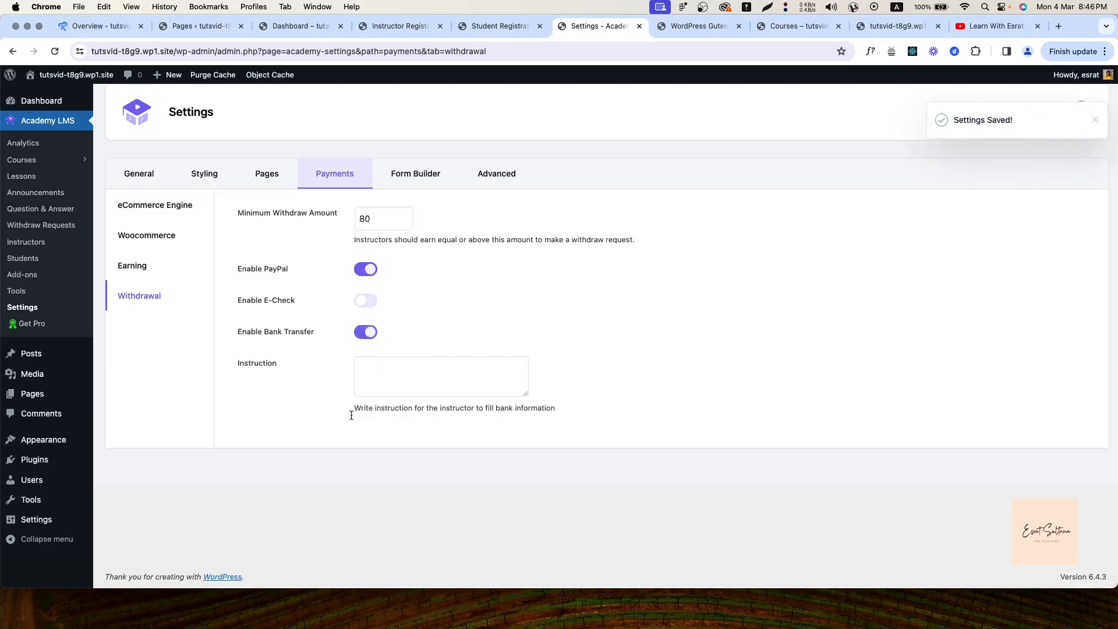
pyautogui.click(367, 301)
pyautogui.click(367, 302)
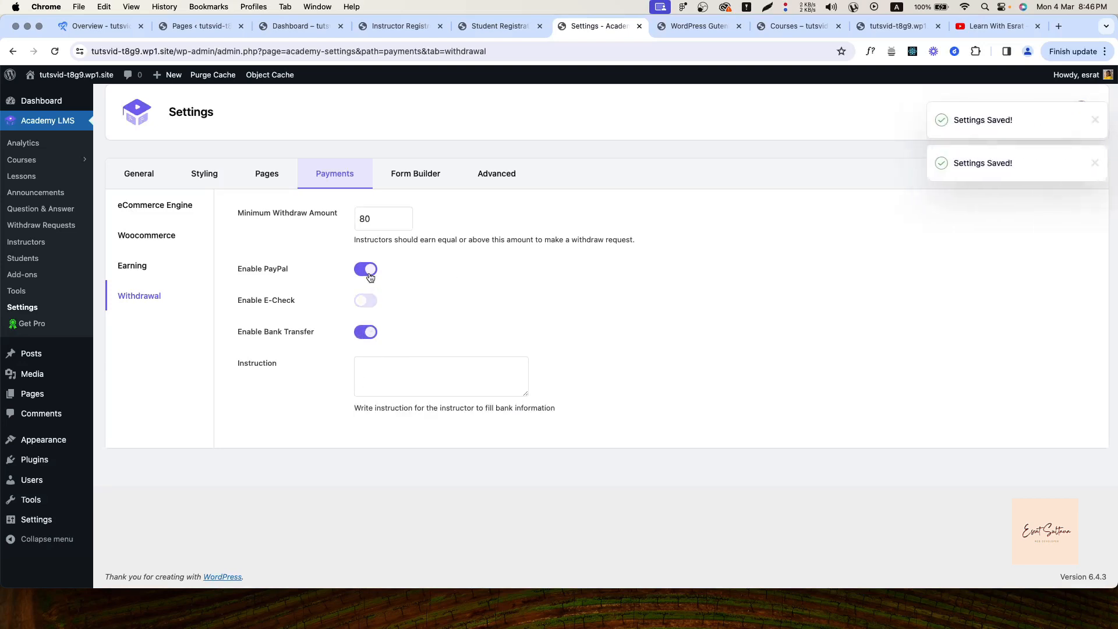
pyautogui.click(366, 270)
pyautogui.click(366, 330)
# Examine the instructor form in the Form Builder settings and compare it with the Instructor Registration page
pyautogui.click(406, 178)
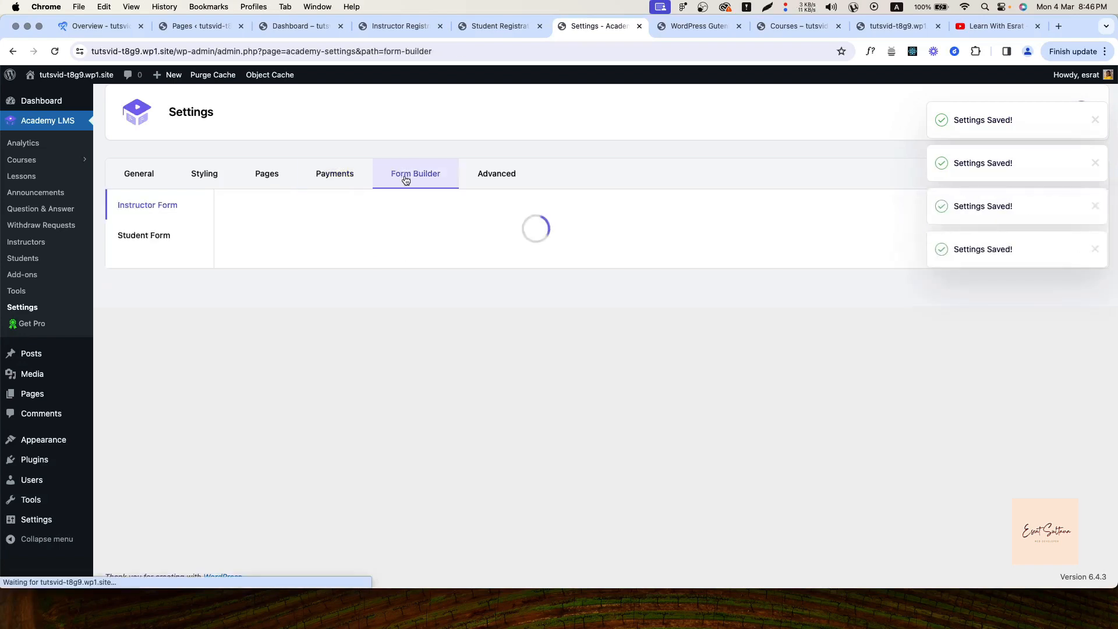
pyautogui.scroll(-2, 373, 291)
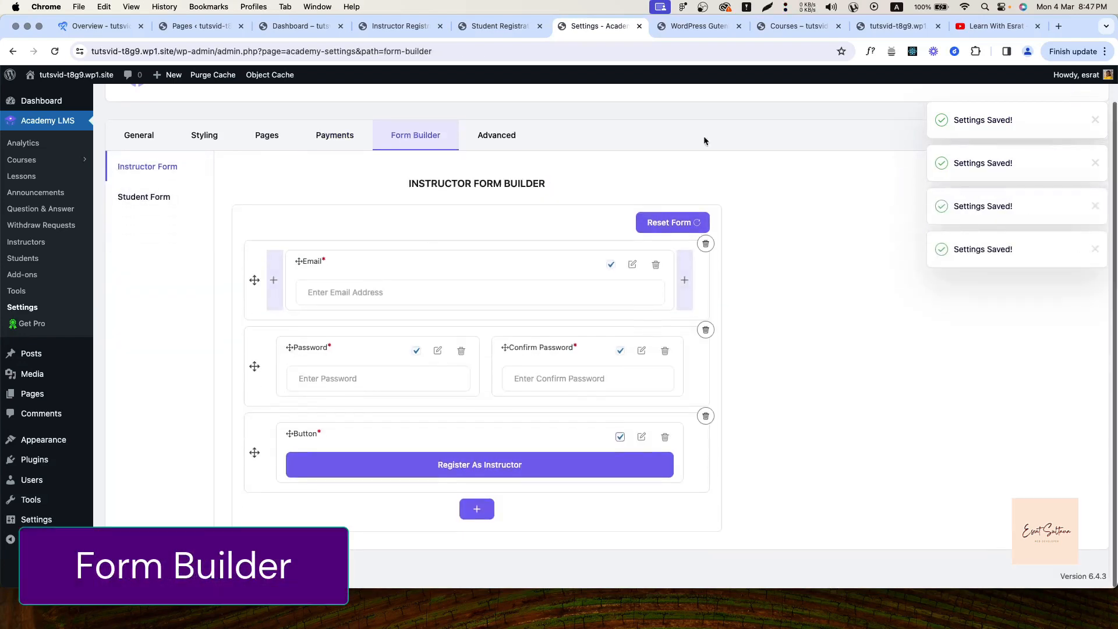
pyautogui.click(407, 32)
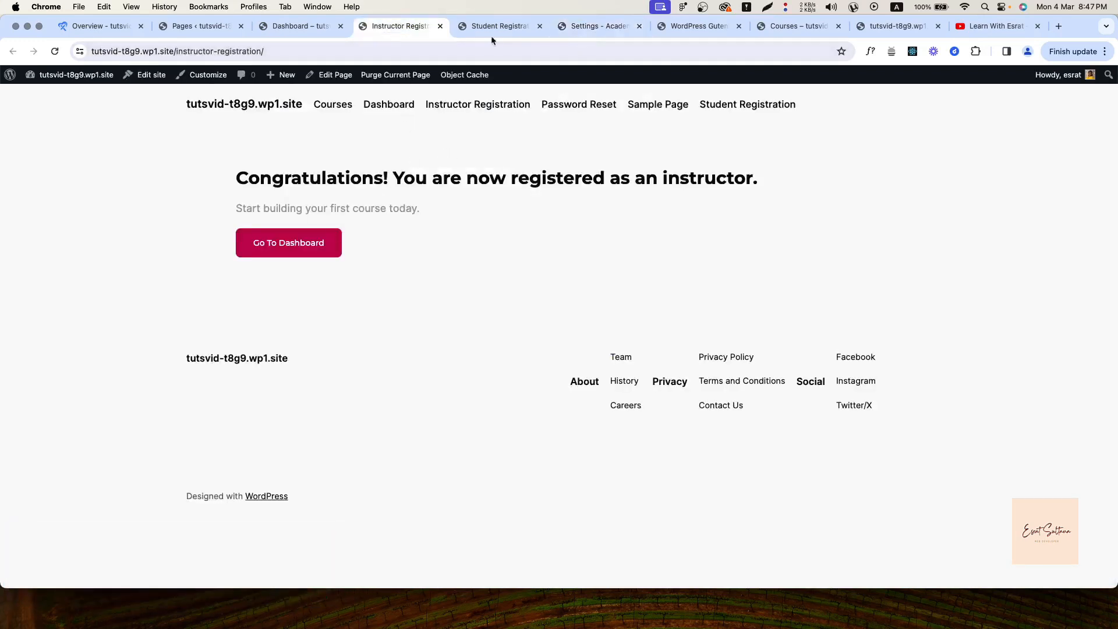
pyautogui.click(599, 29)
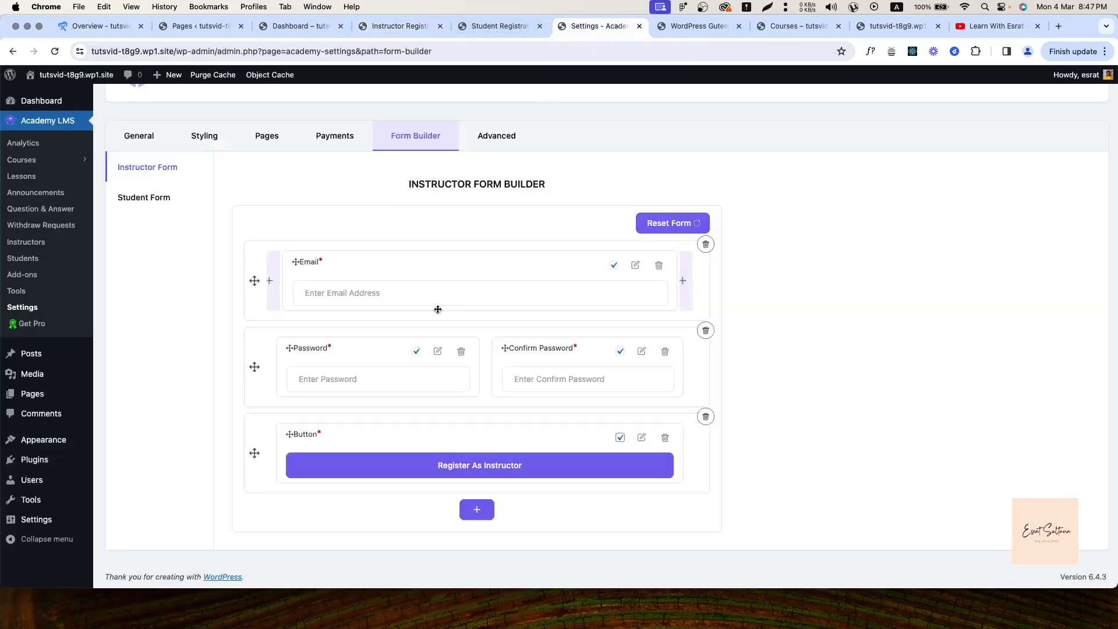
# Move Confirm Password ahead of Password in the instructor form and add an empty row below the register button
pyautogui.moveTo(515, 348); pyautogui.dragTo(315, 351)
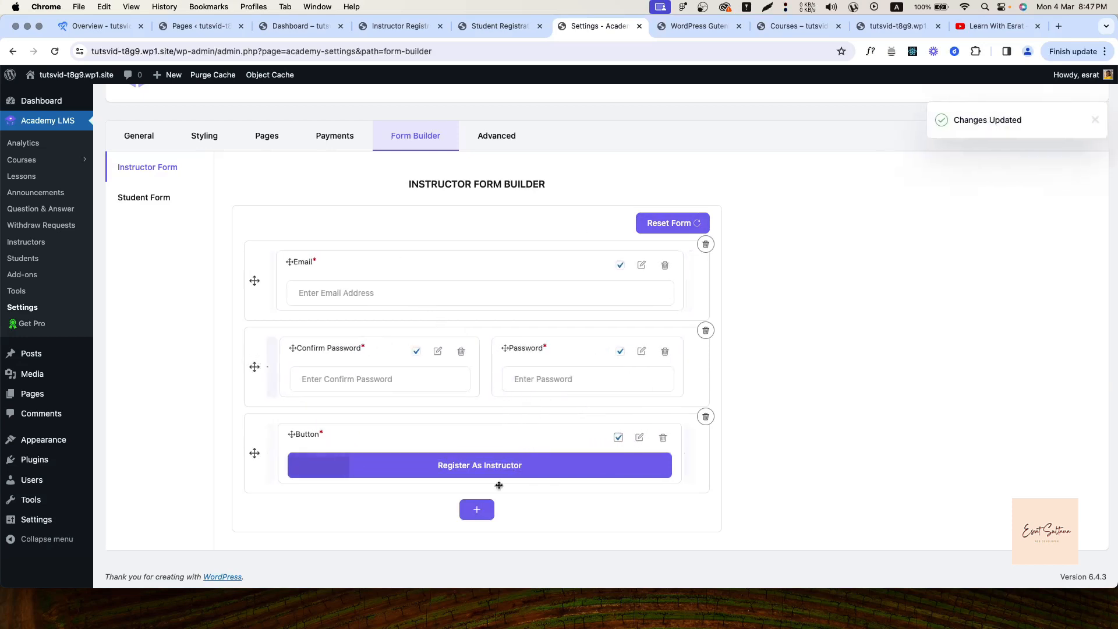
pyautogui.click(476, 509)
pyautogui.scroll(-1, 475, 515)
pyautogui.click(338, 487)
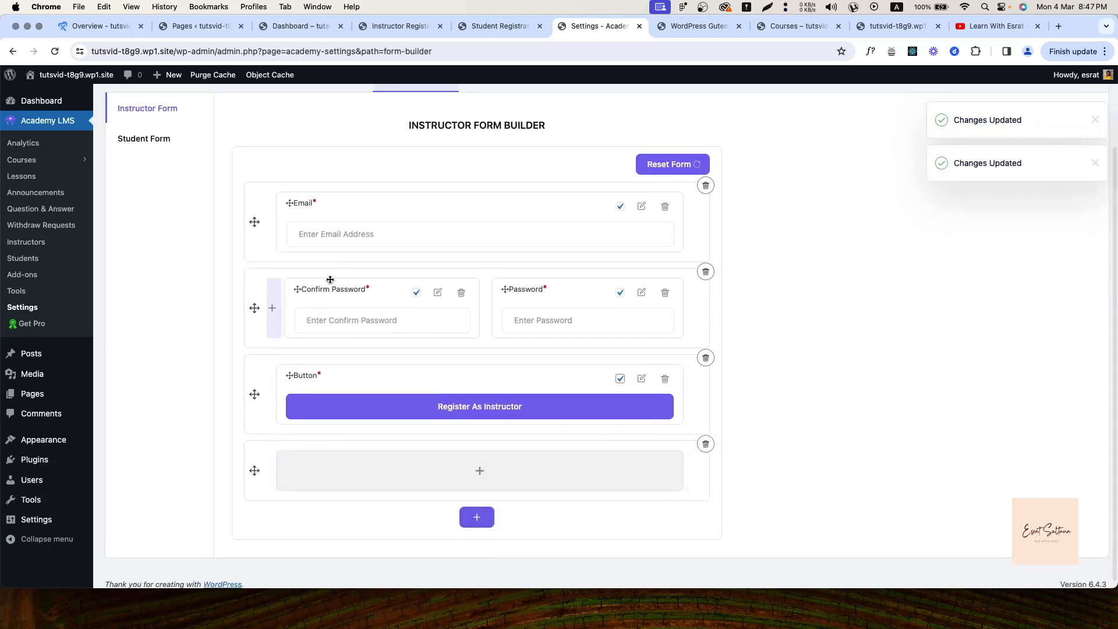
pyautogui.scroll(3, 330, 279)
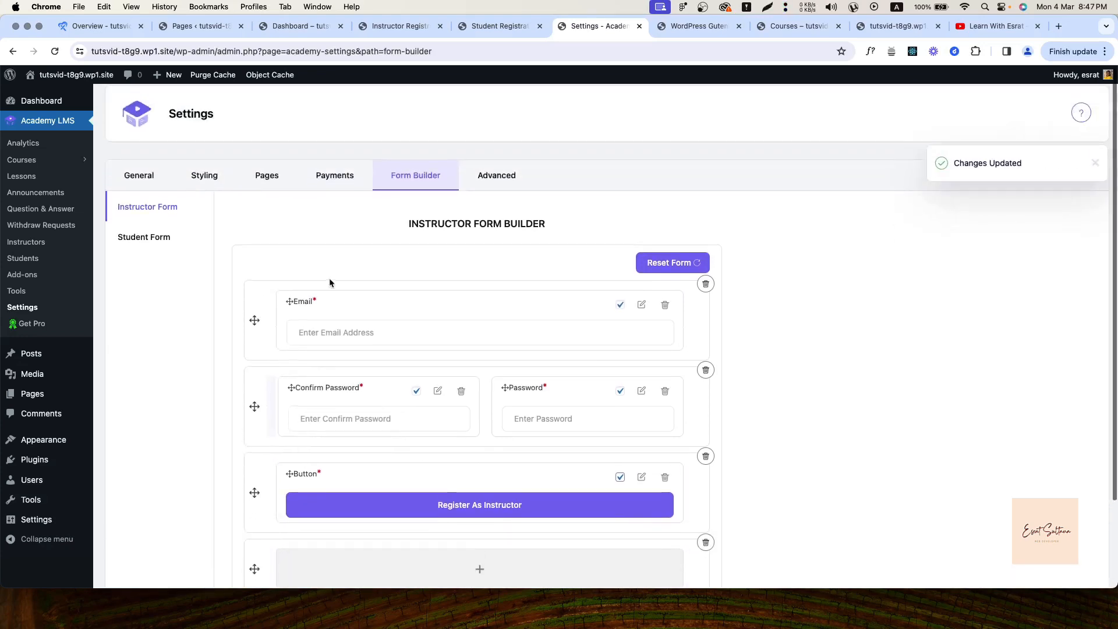
# Reset the student registration form in the Form Builder and view its Email field details without changing them
pyautogui.click(130, 234)
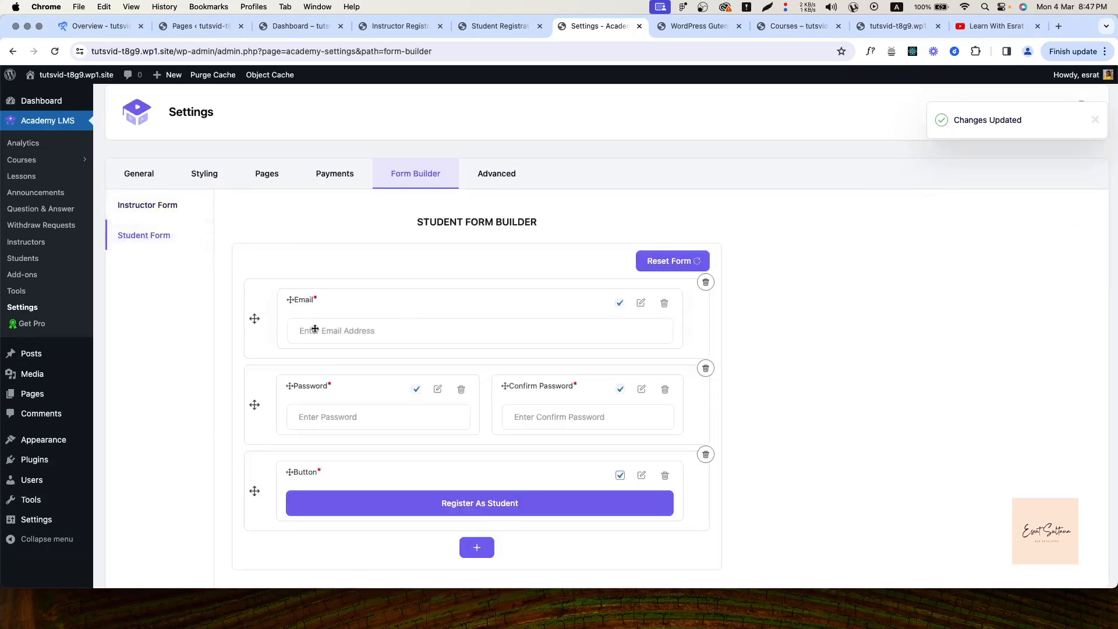
pyautogui.scroll(-2, 273, 482)
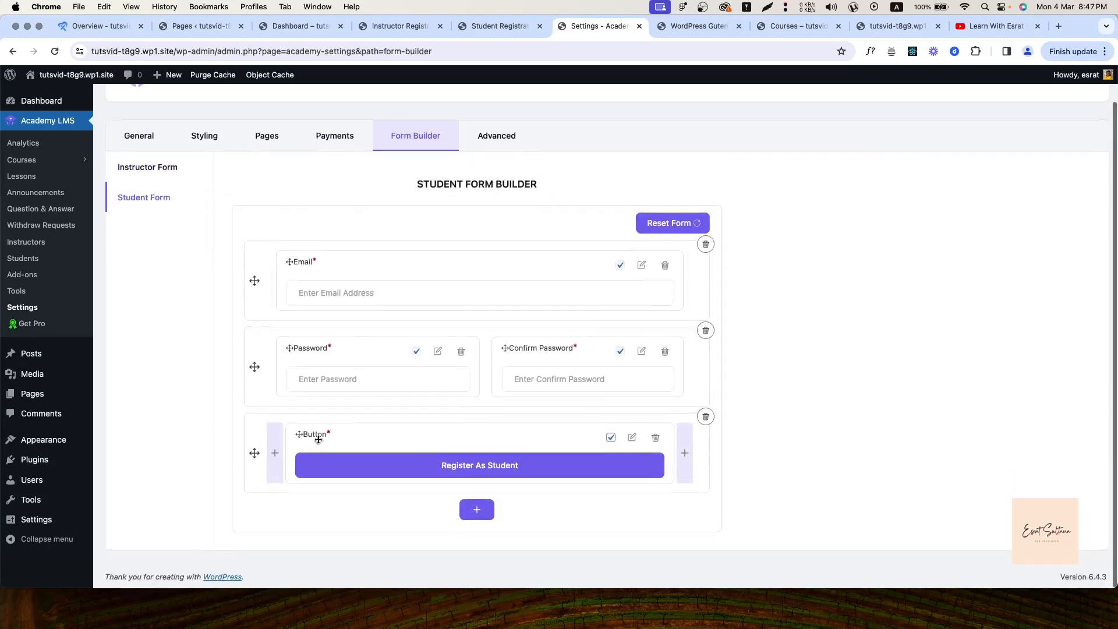
pyautogui.scroll(2, 416, 368)
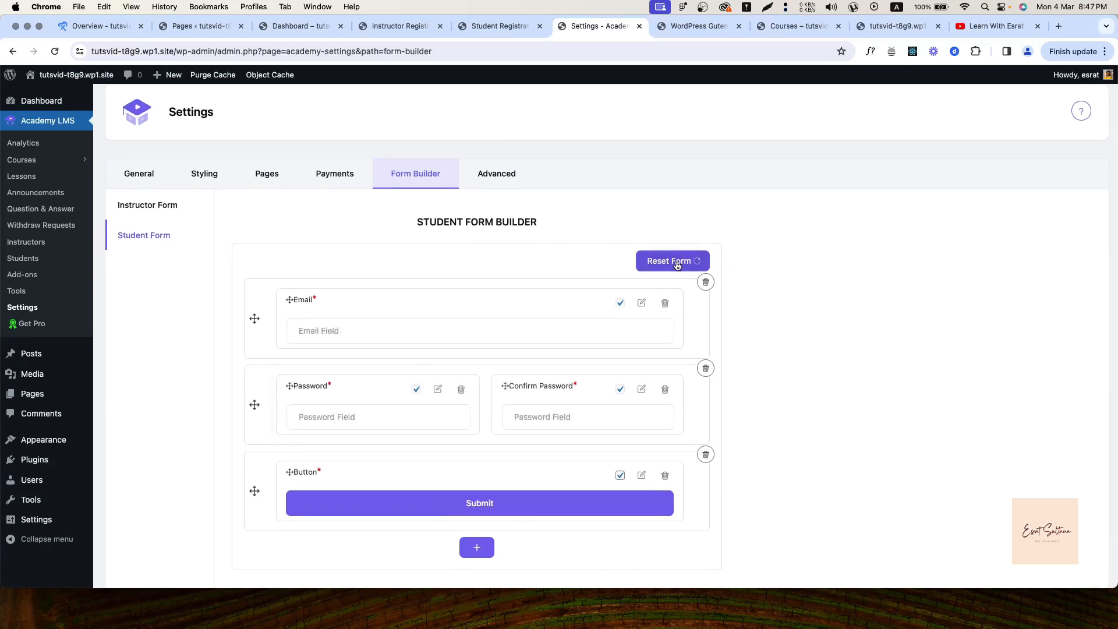
pyautogui.click(677, 265)
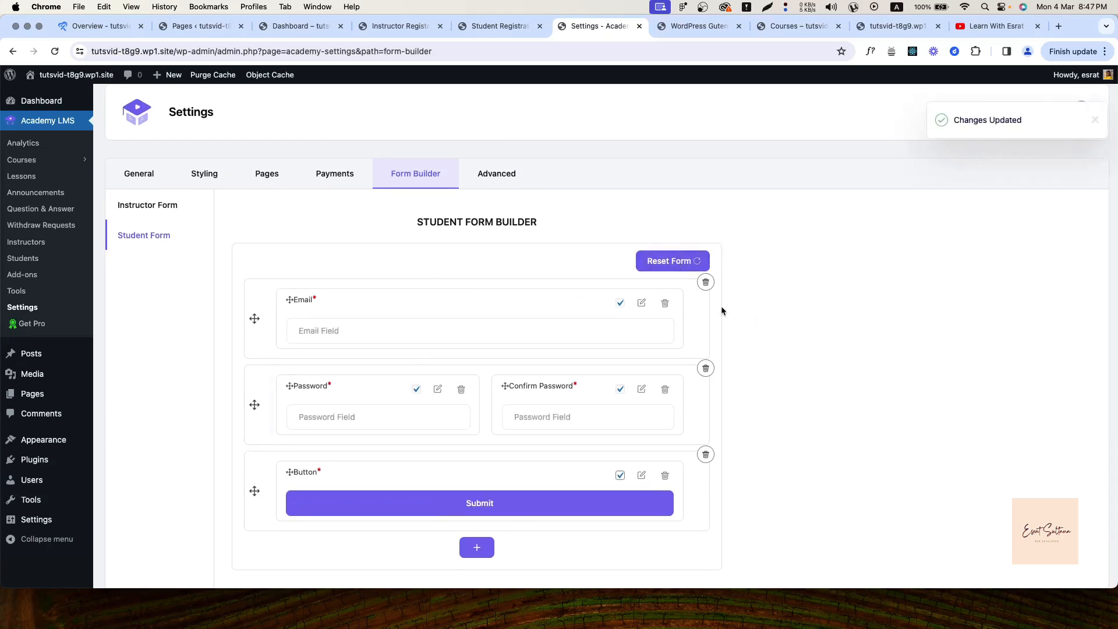
pyautogui.click(634, 302)
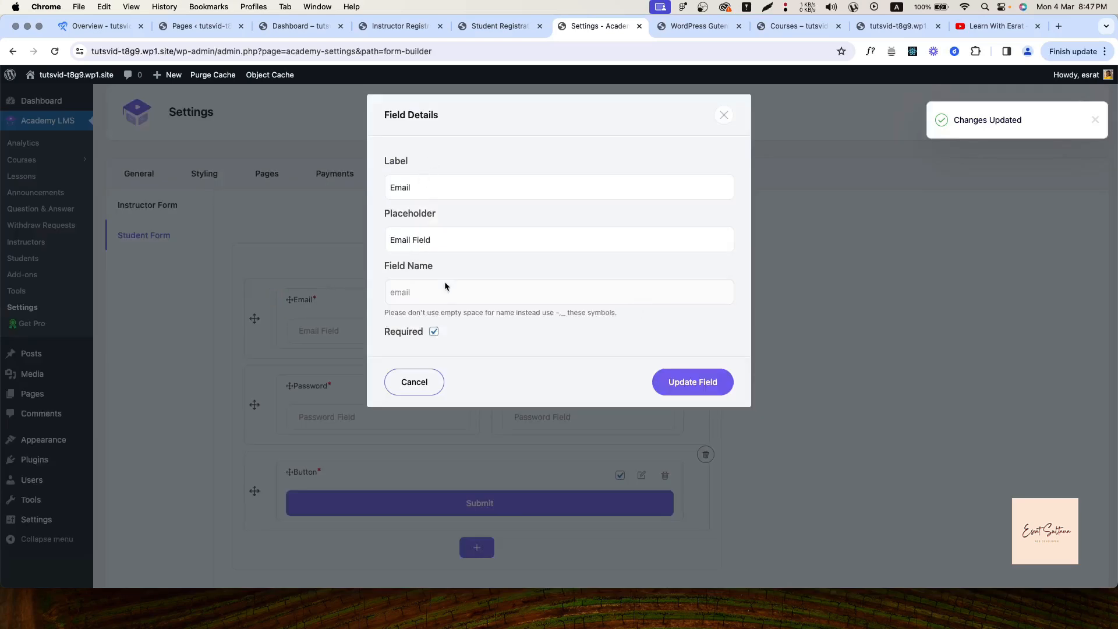
pyautogui.click(410, 382)
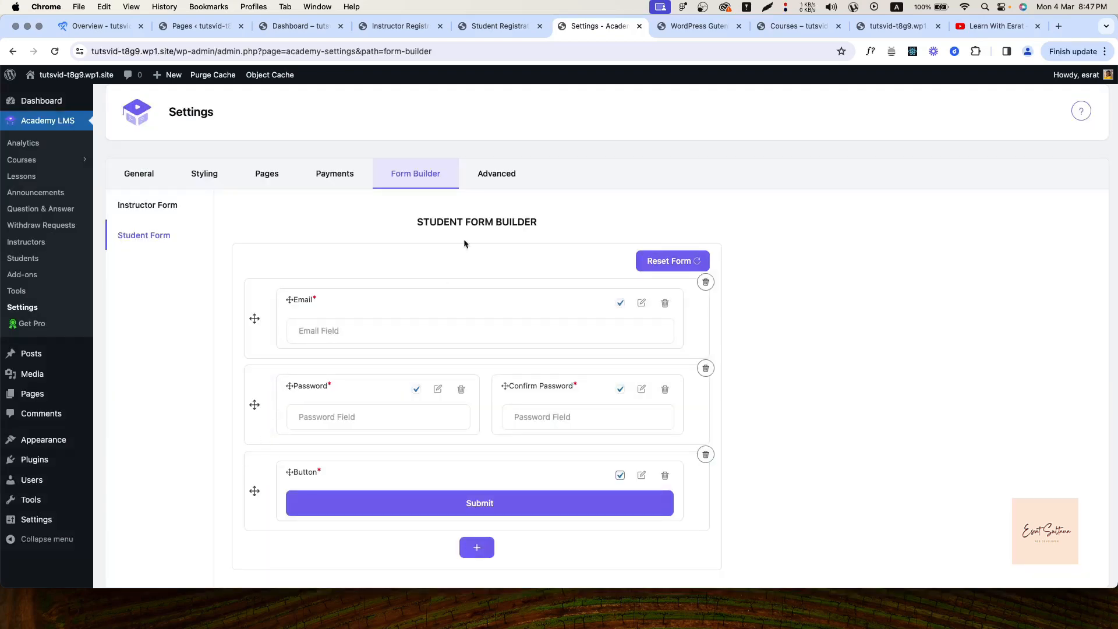
# View the Advanced reCAPTCHA settings and the General settings of Academy LMS
pyautogui.click(494, 186)
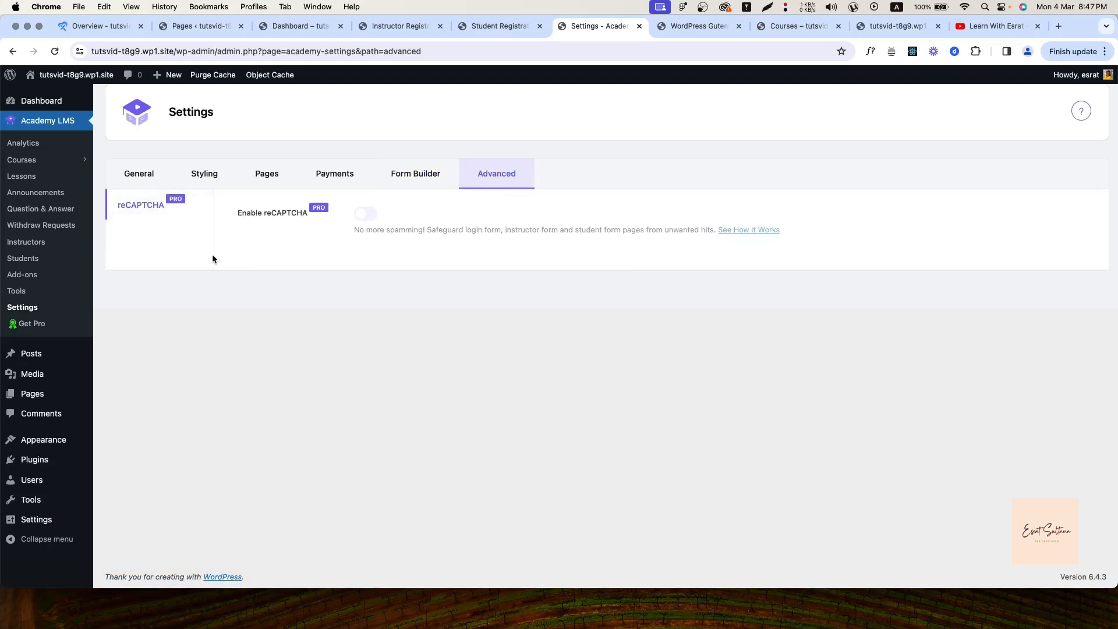
pyautogui.click(129, 175)
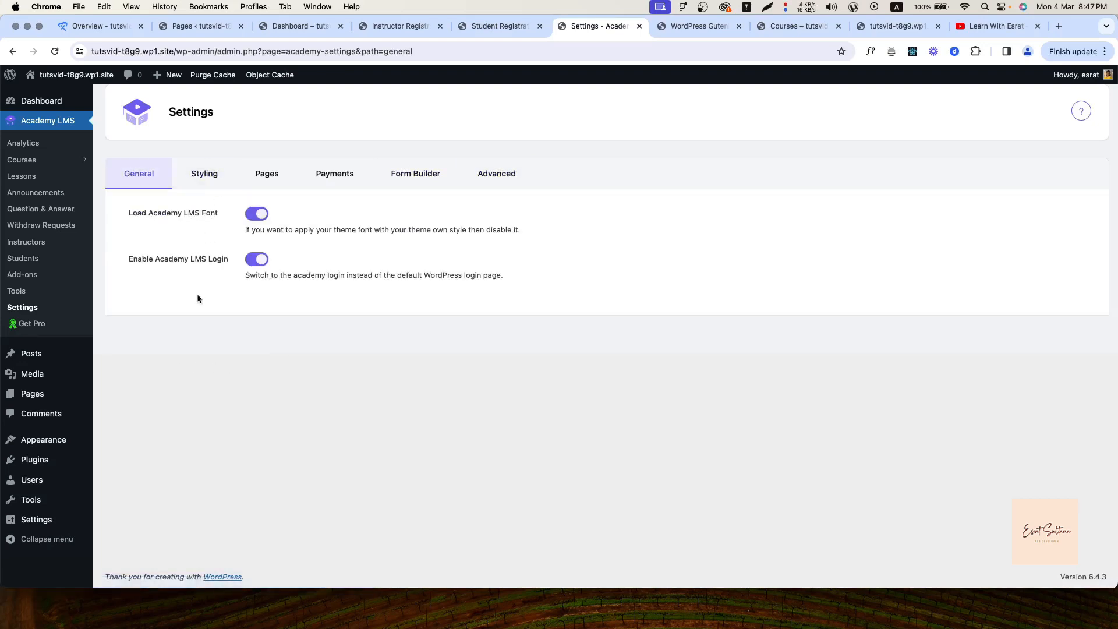